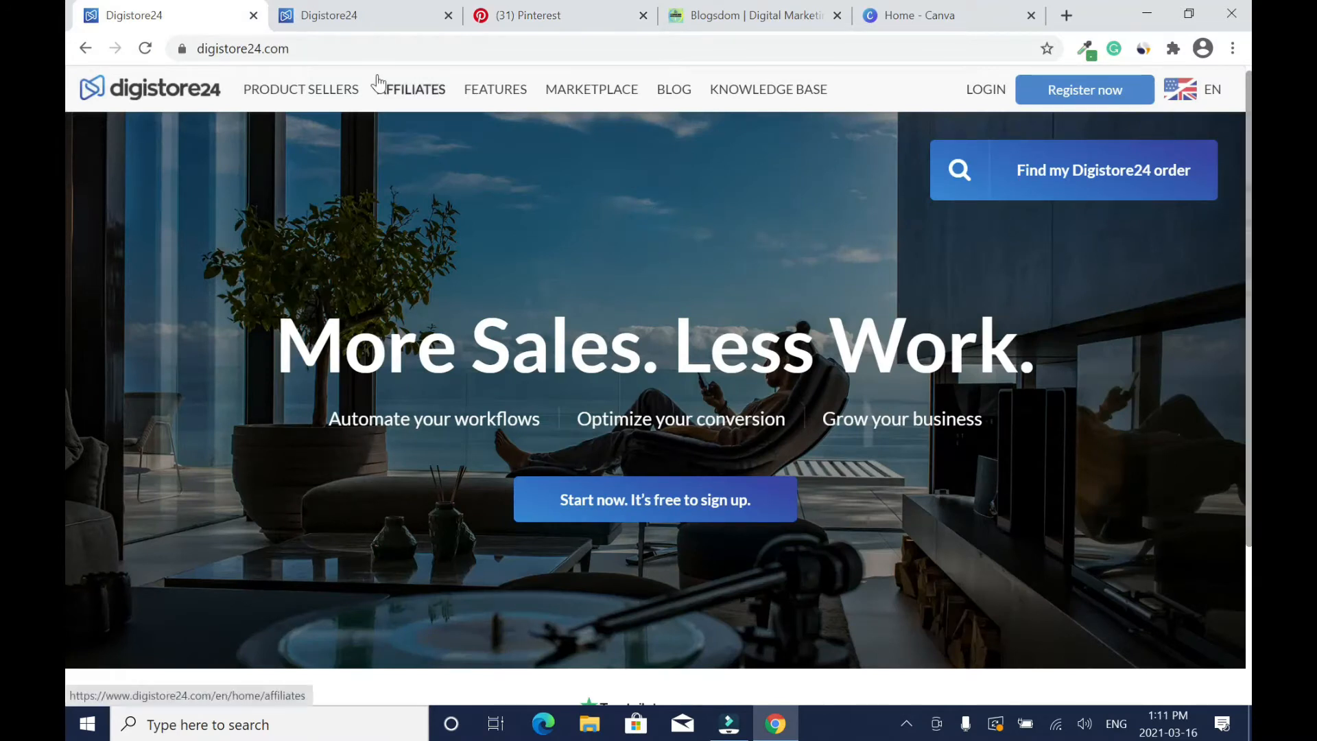
- Open the Digistore24 marketplace and browse its Physical Products category
click(588, 97)
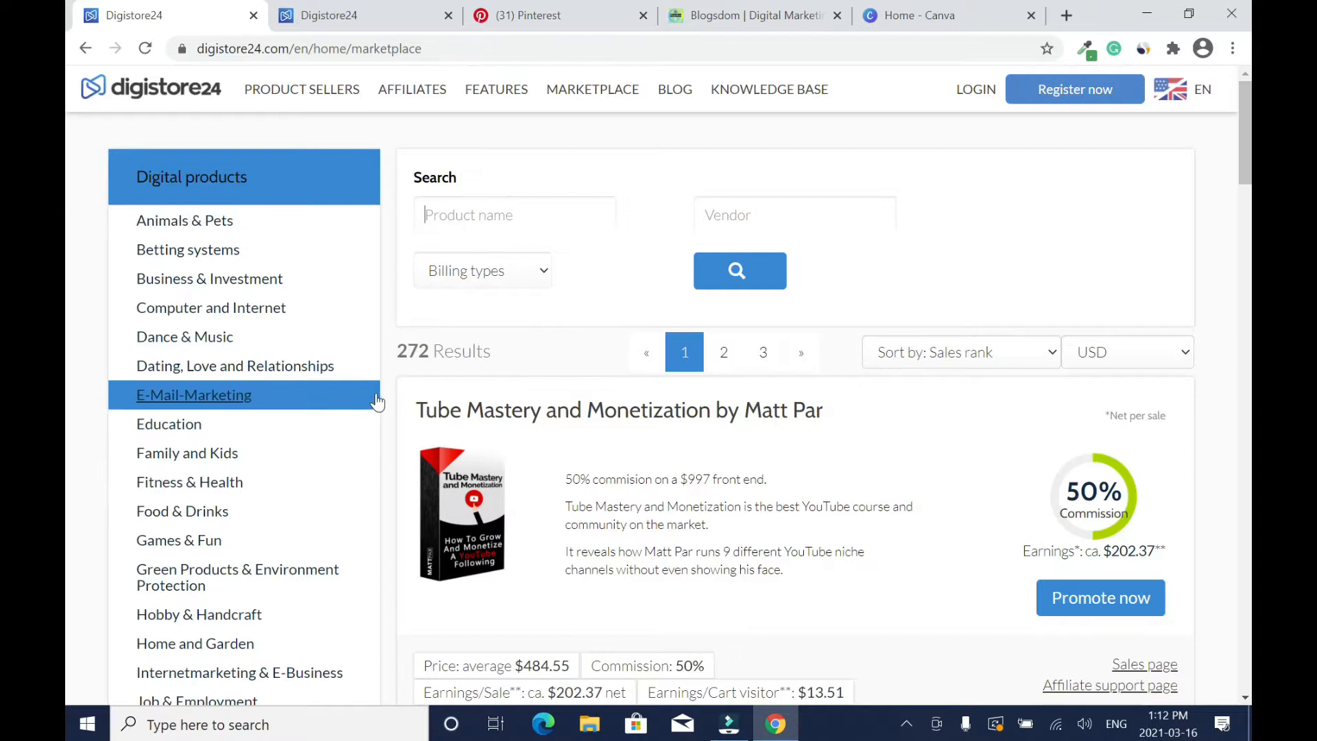
scroll(1248, 143, down, 8)
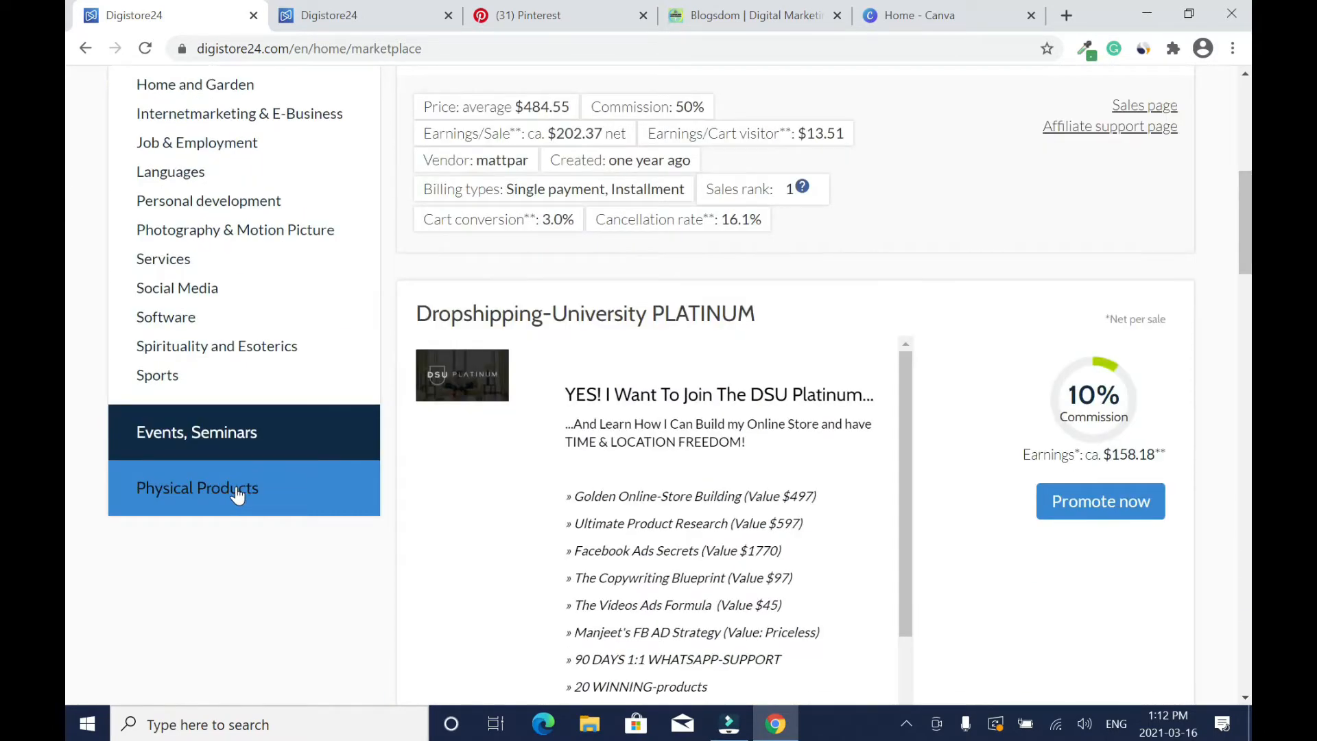
click(238, 493)
click(202, 141)
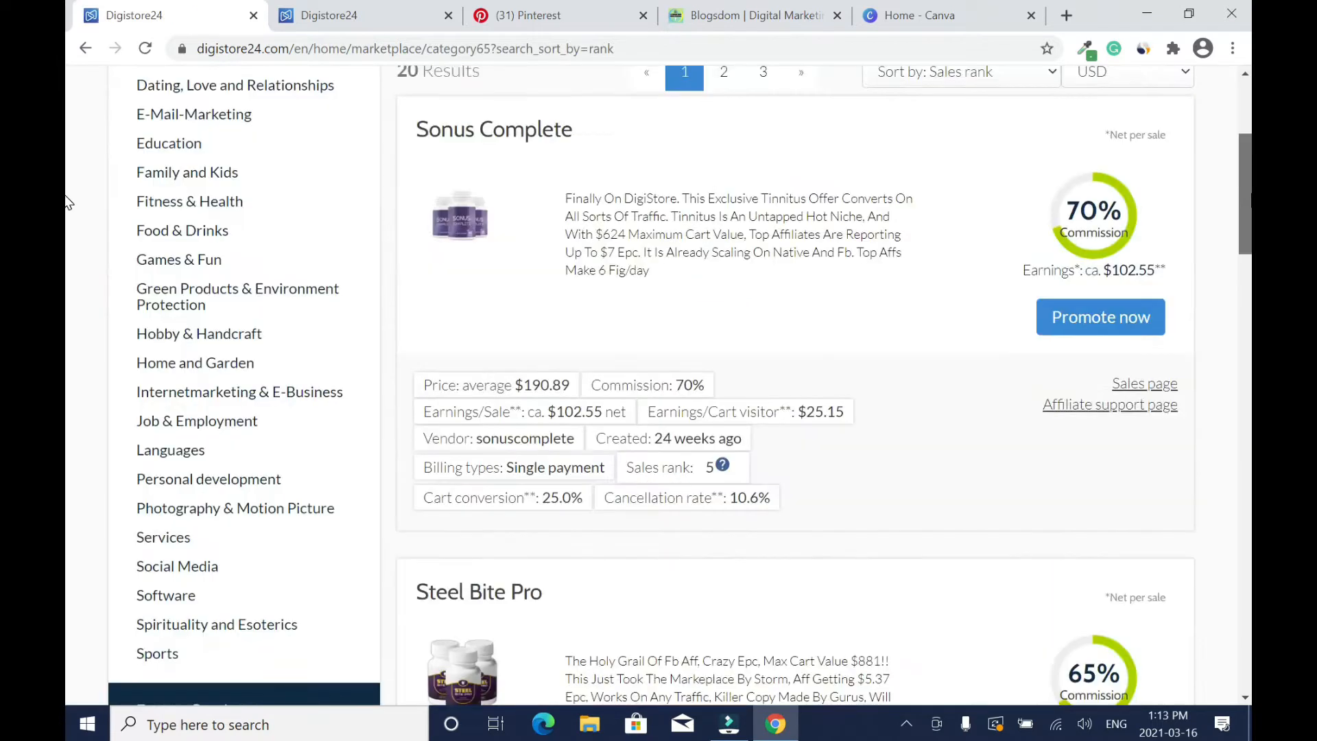
drag(1251, 195, 1251, 198)
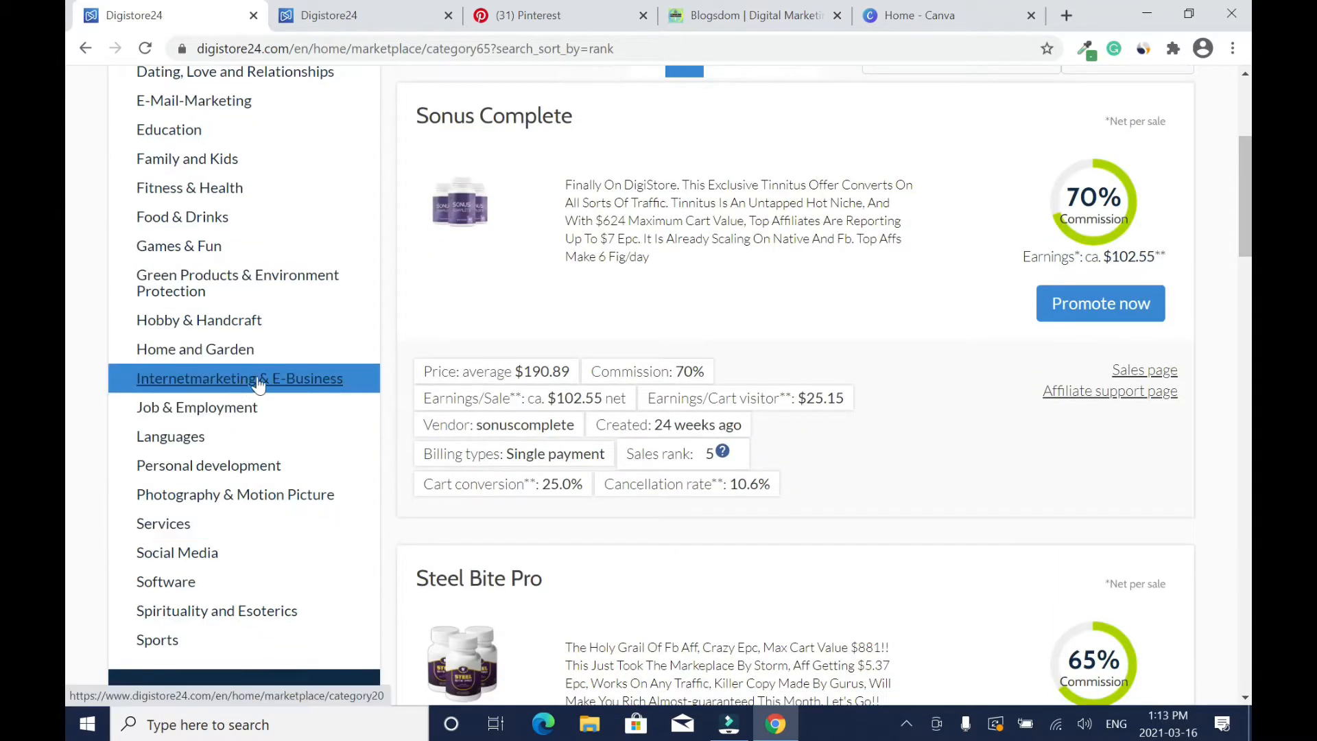
- Browse the Internetmarketing & E-Business category, including the second page of its product listings
click(281, 379)
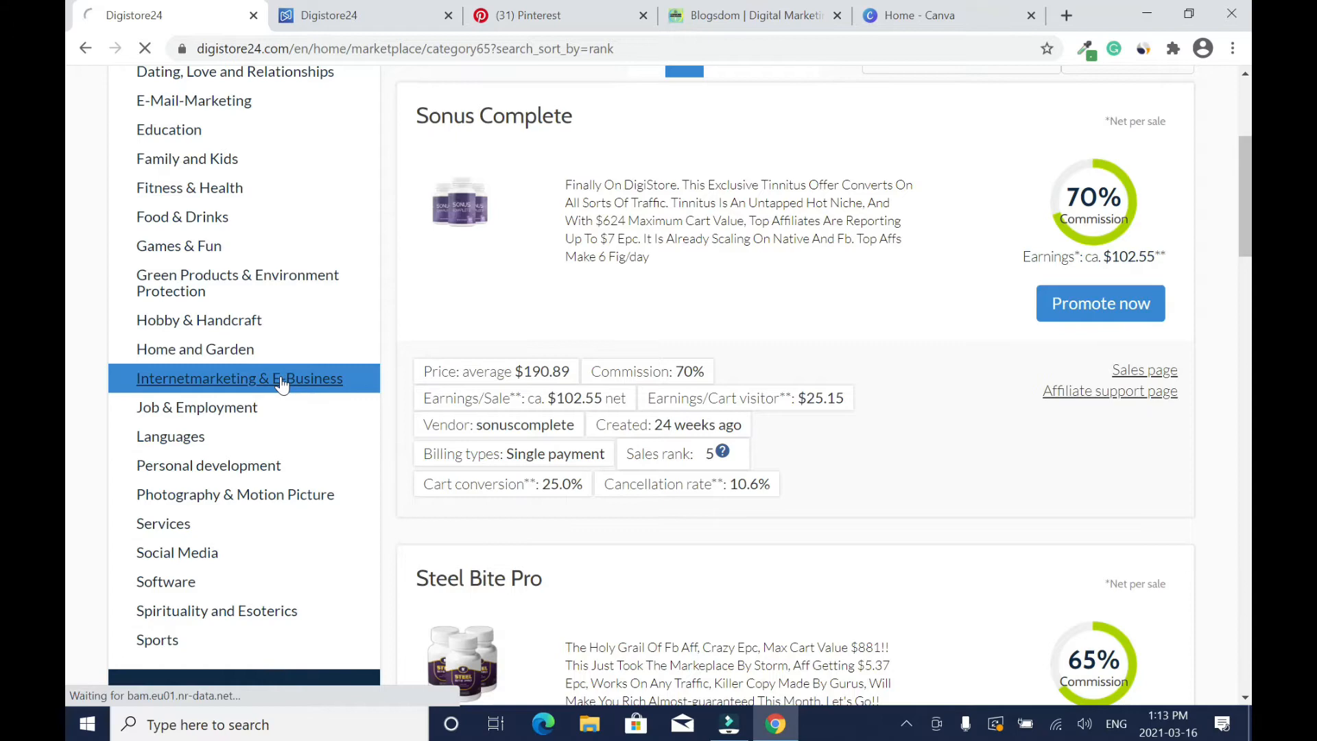
scroll(68, 384, down, 18)
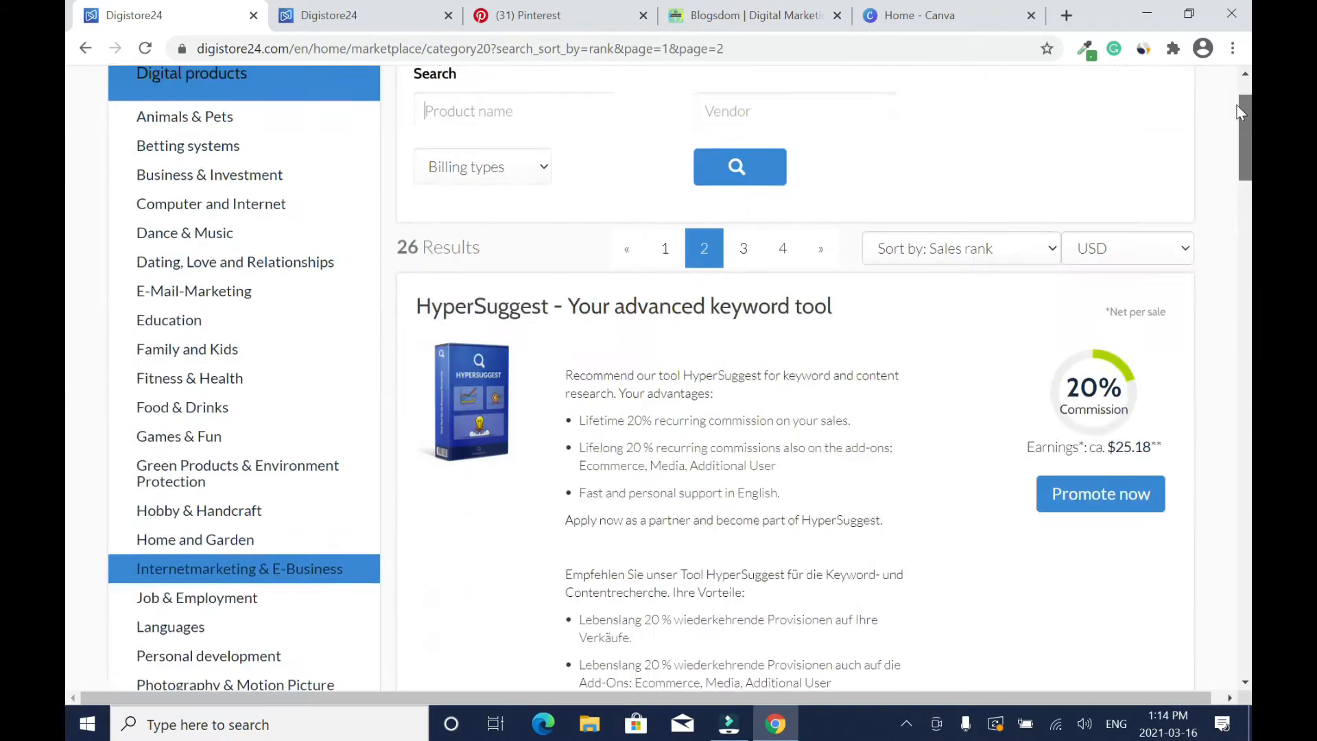
scroll(1235, 99, up, 2)
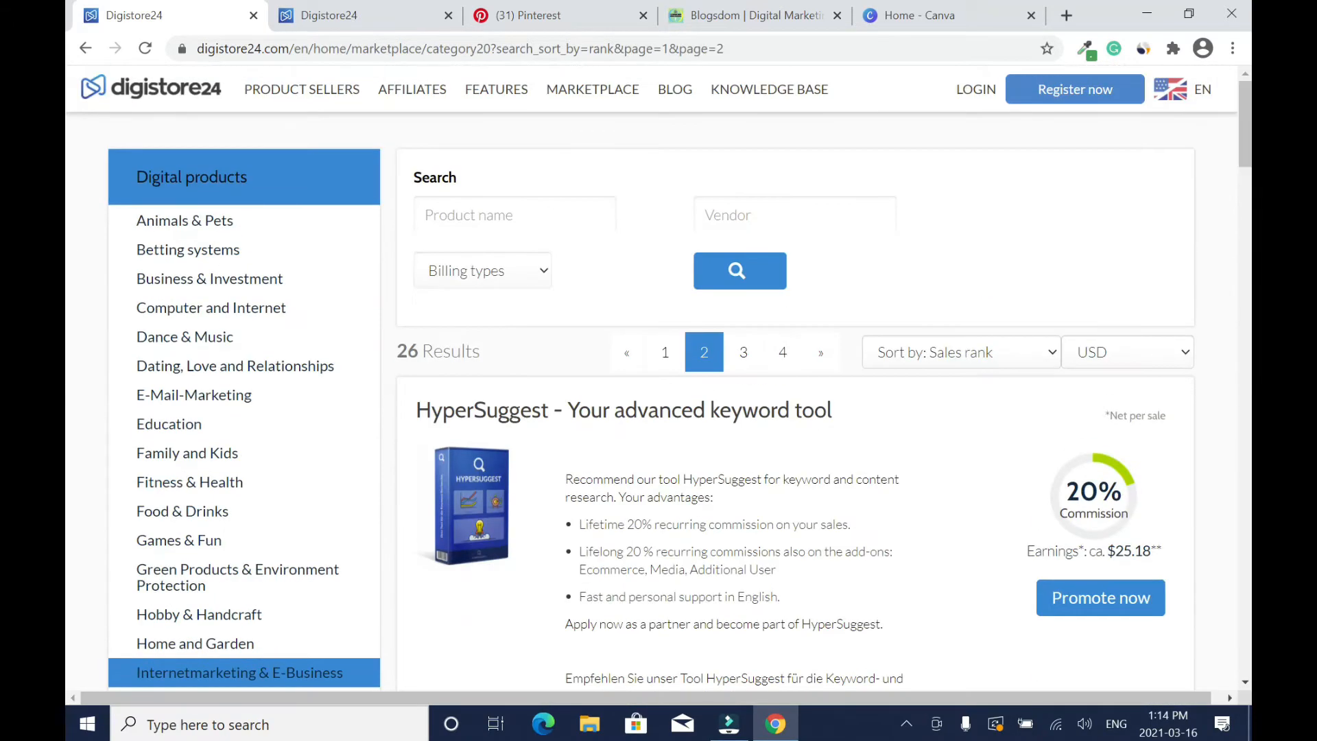
- Search the marketplace for products named Amazon FBA and view the matching listing's details
click(516, 212)
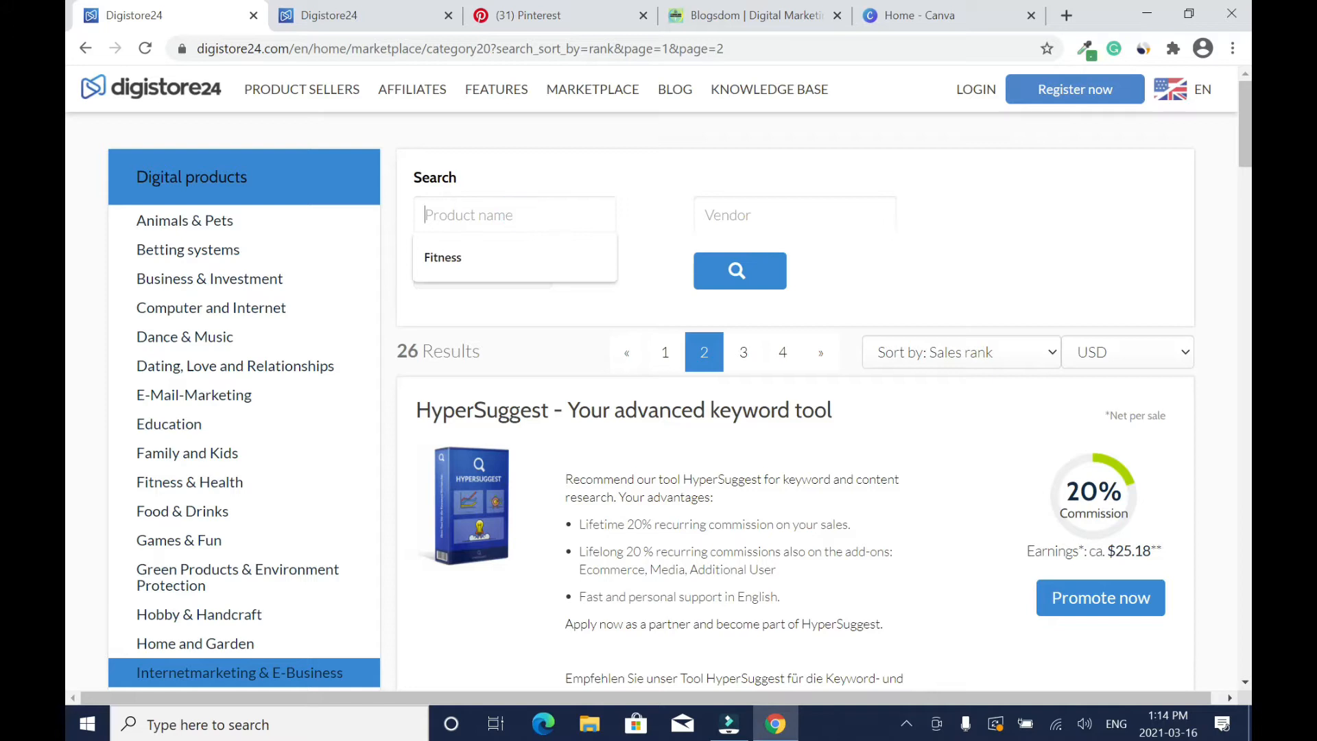
text(Amazon FBA)
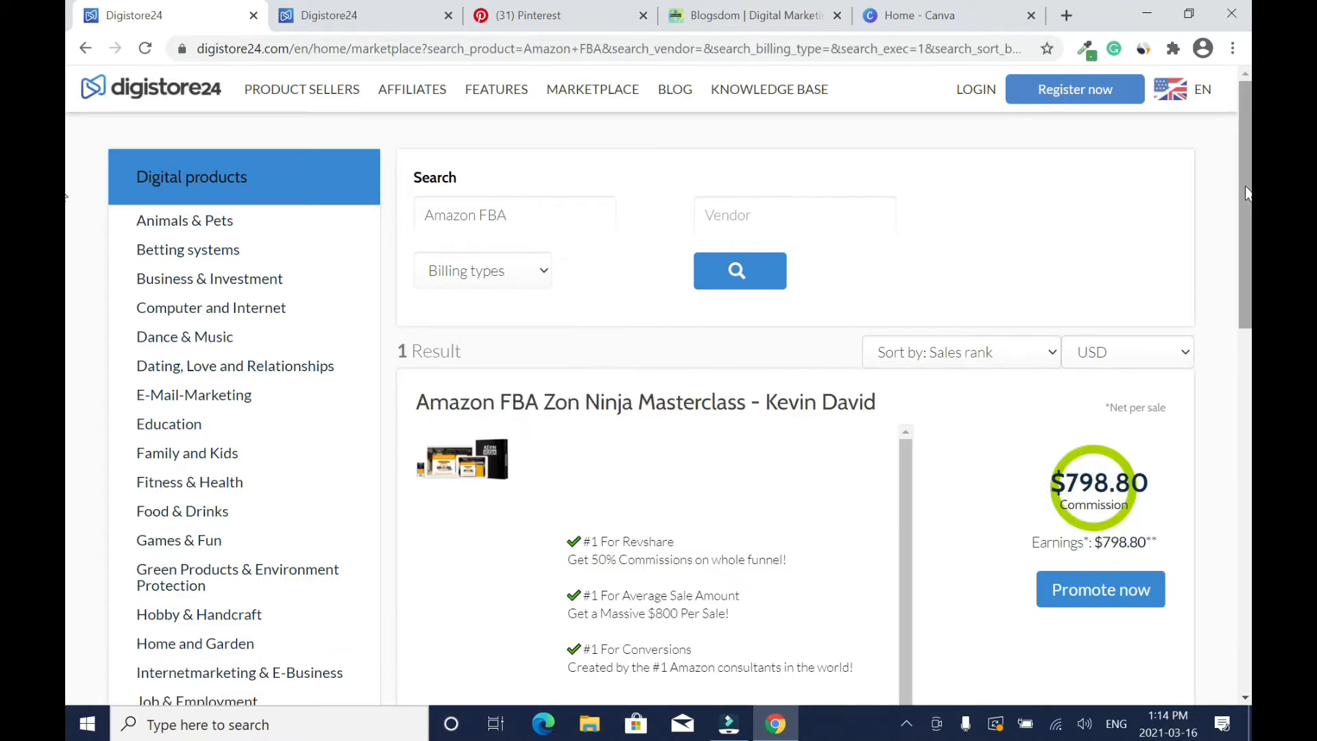
drag(1246, 193, 1247, 226)
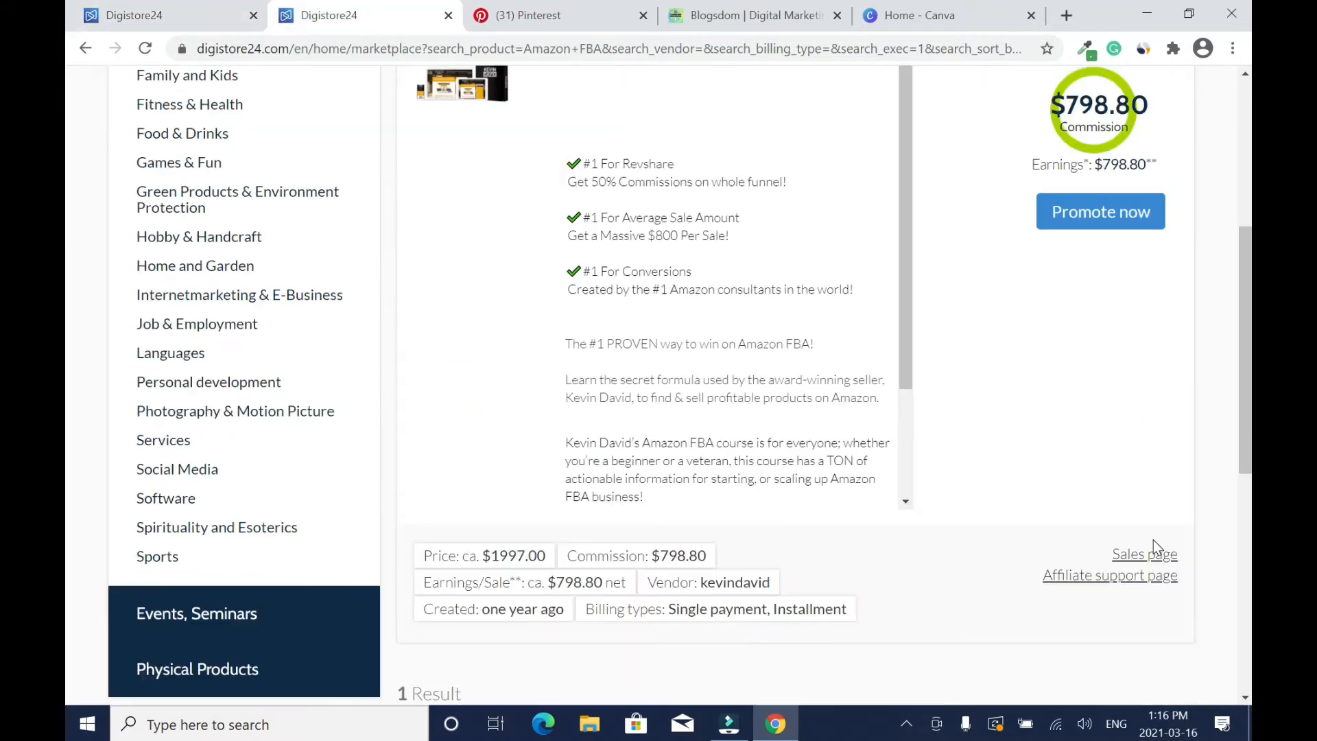
- Open the Amazon FBA listing's sales page and affiliate support page in separate new tabs
right_click(1145, 555)
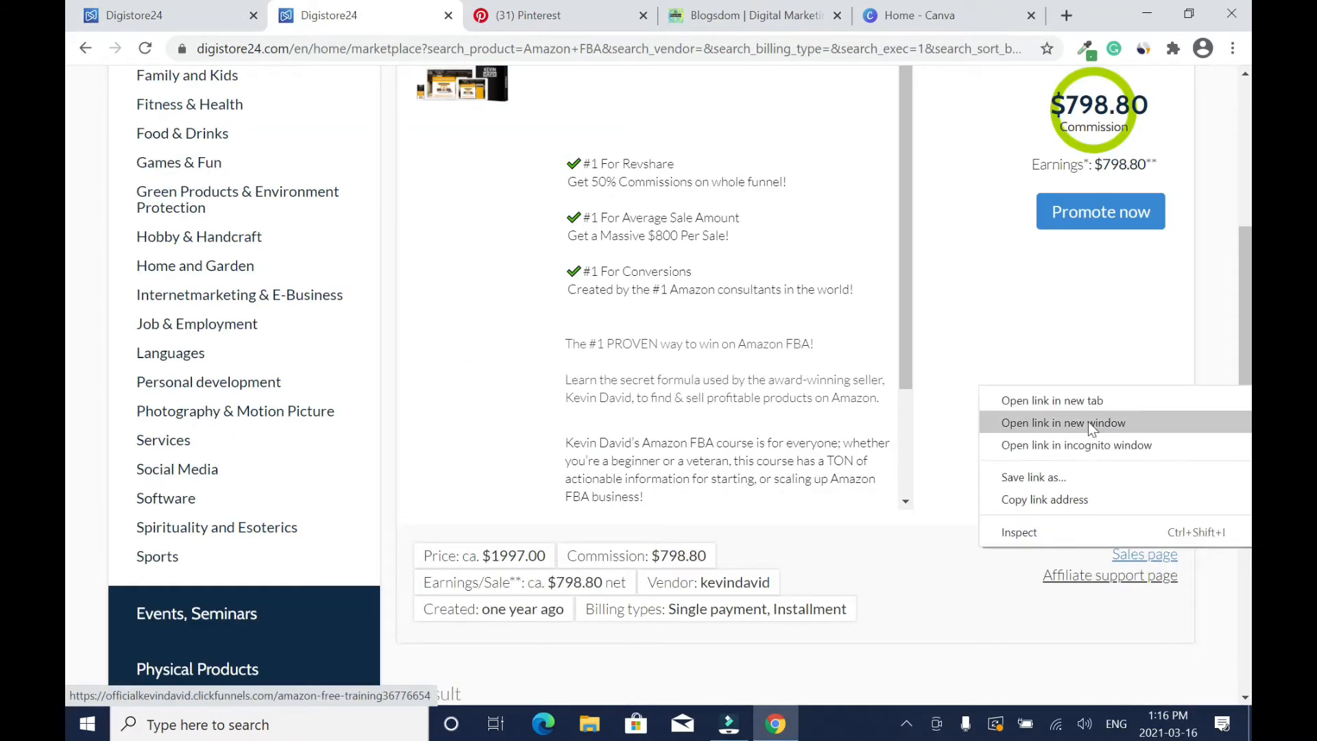
click(1077, 404)
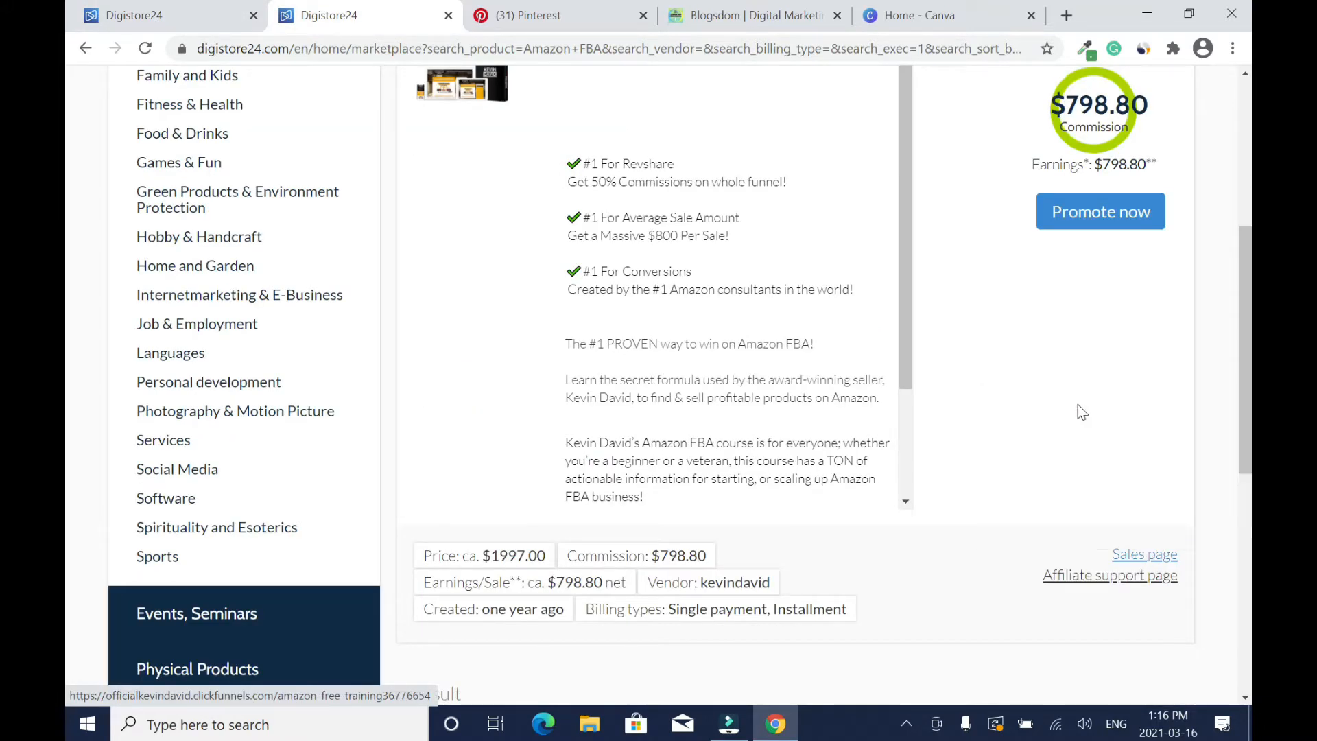
right_click(1091, 582)
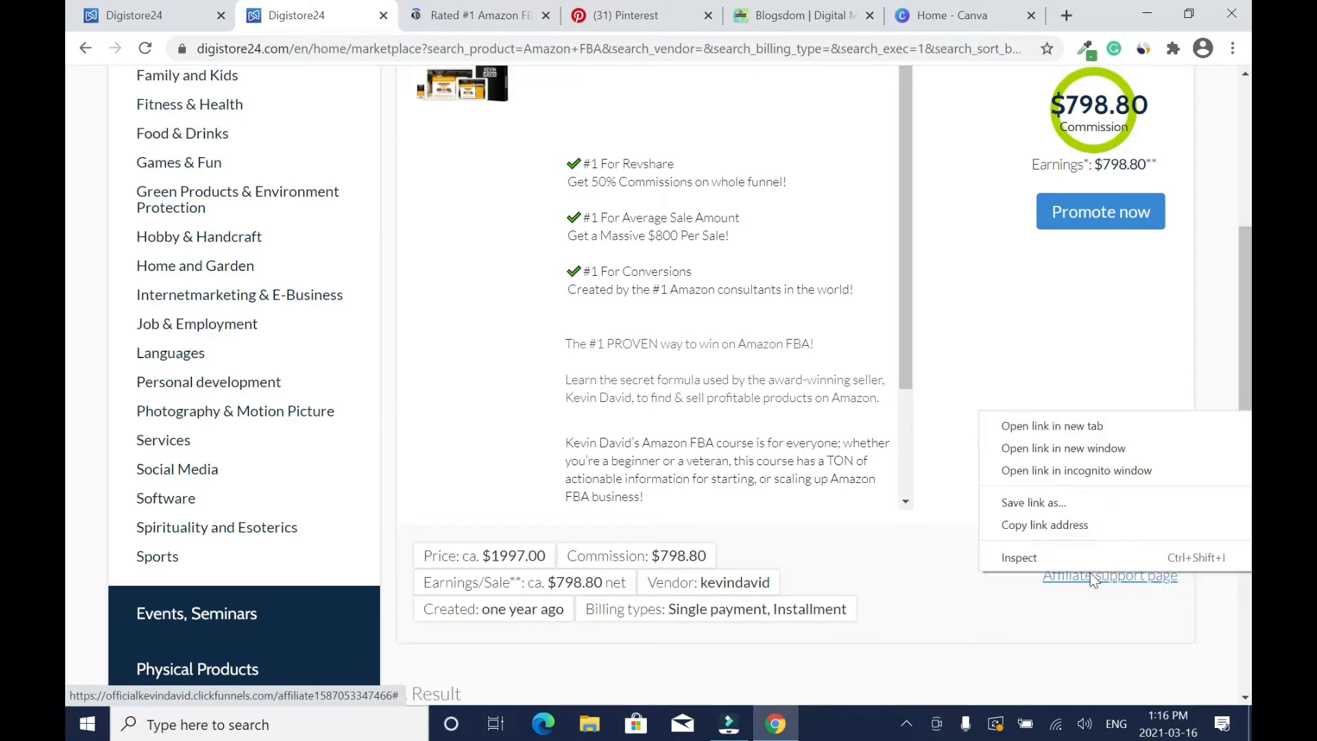
click(1100, 423)
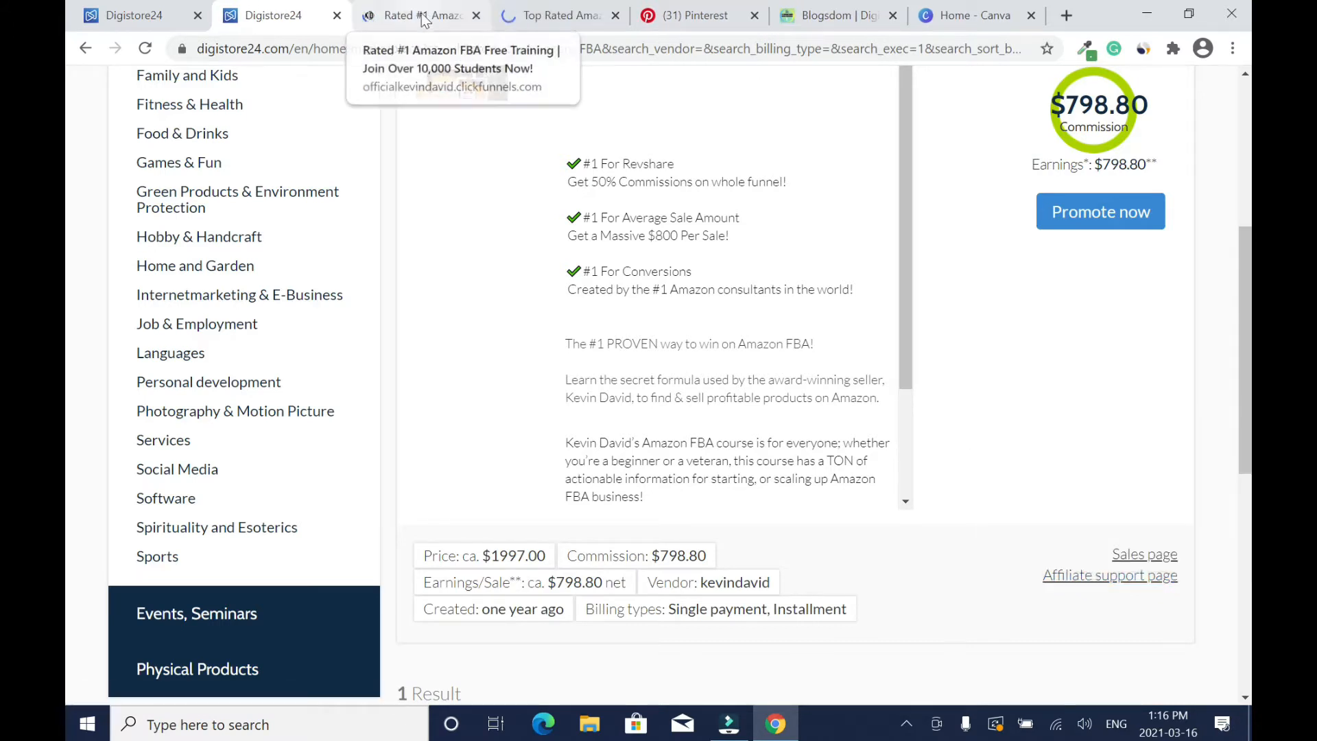
- Review the Amazon FBA free-training sales page and the Zon Ninja Masterclass affiliate partner page
click(415, 15)
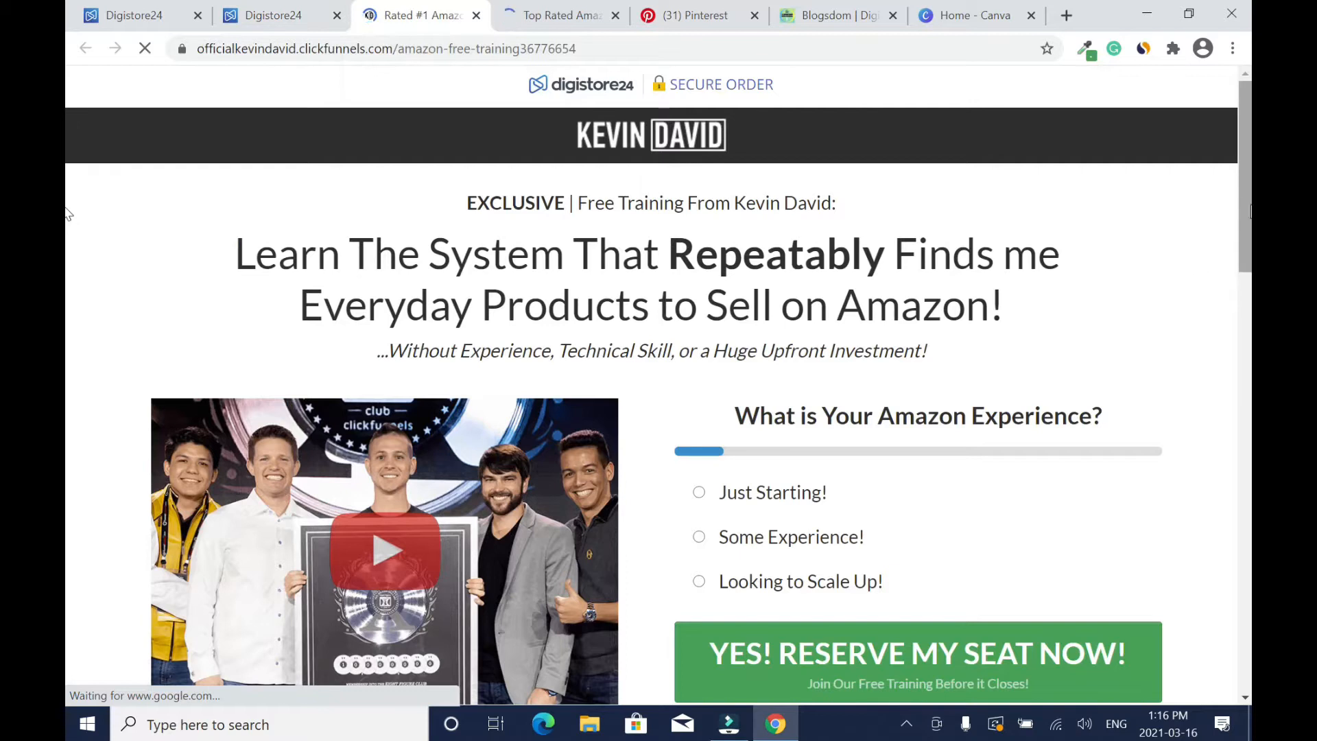
drag(1247, 213, 1248, 346)
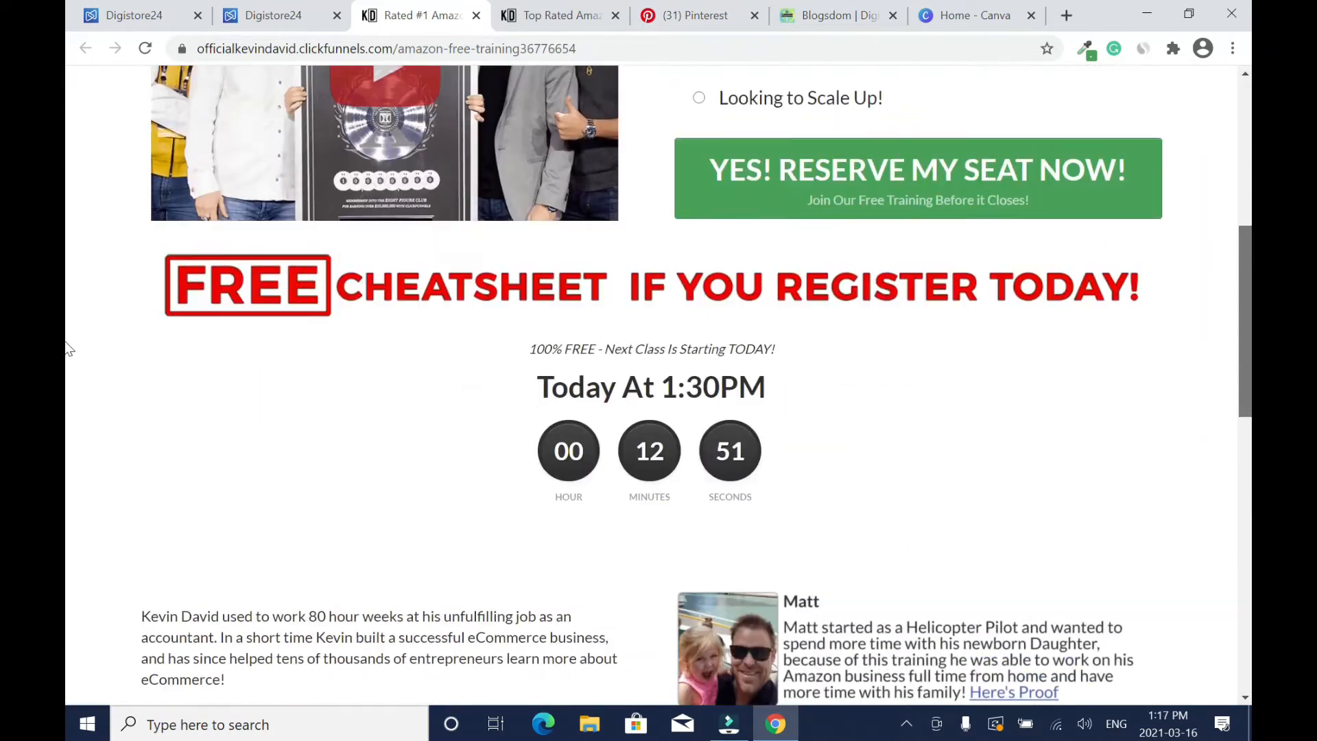
click(561, 15)
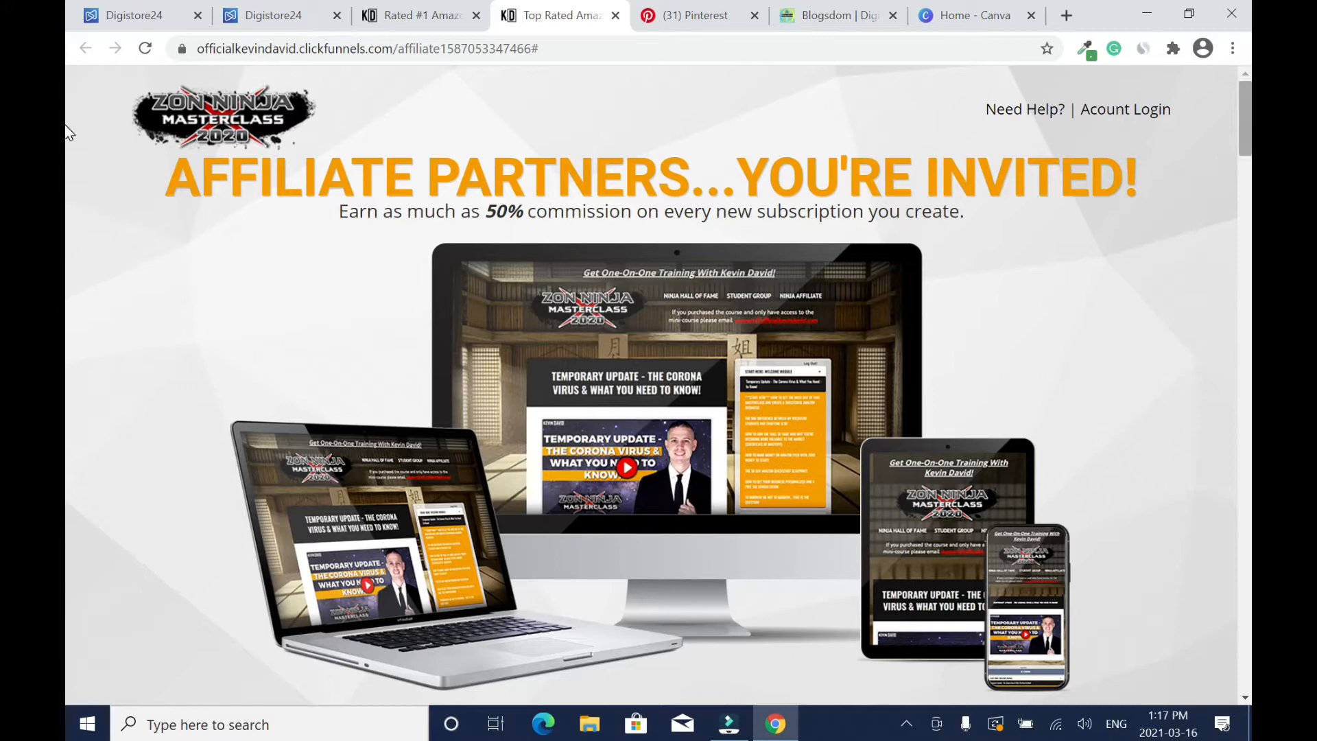
drag(1248, 126, 283, 226)
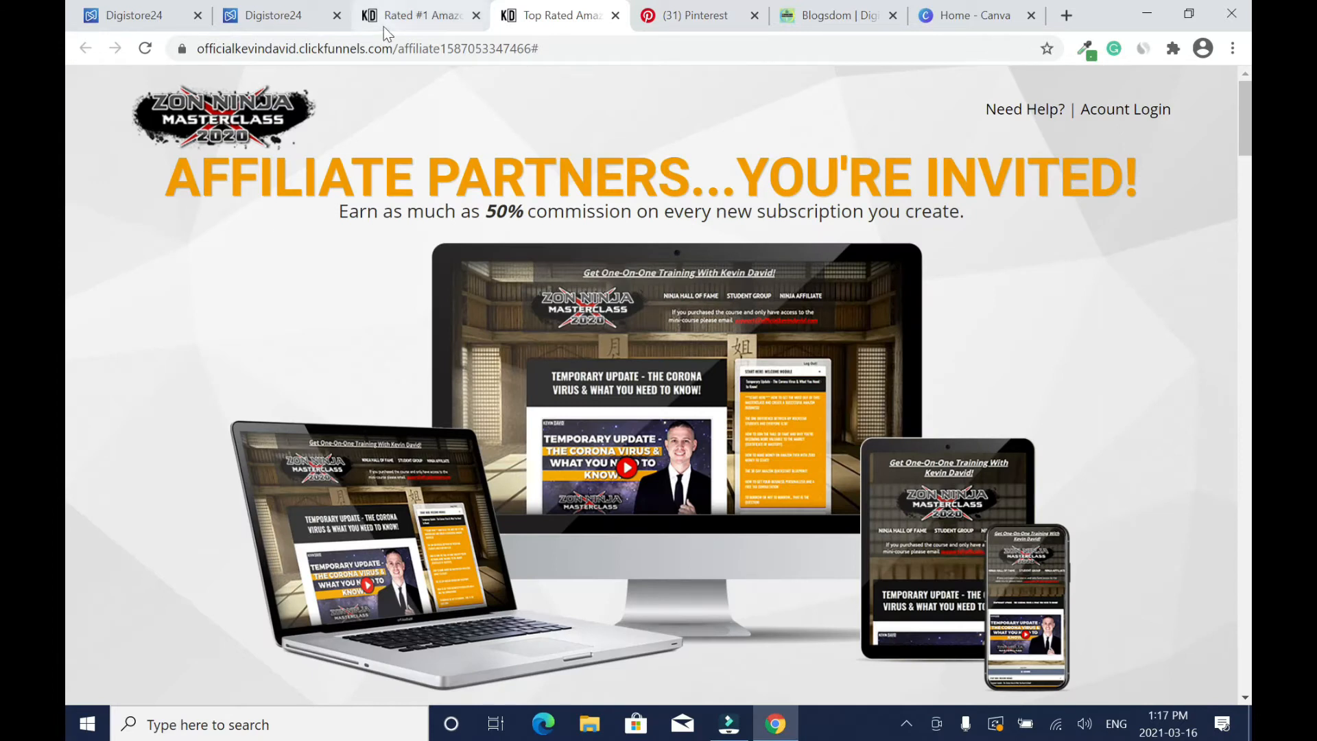
- Go back to the Amazon FBA marketplace listing and switch to Canva's home page
click(274, 15)
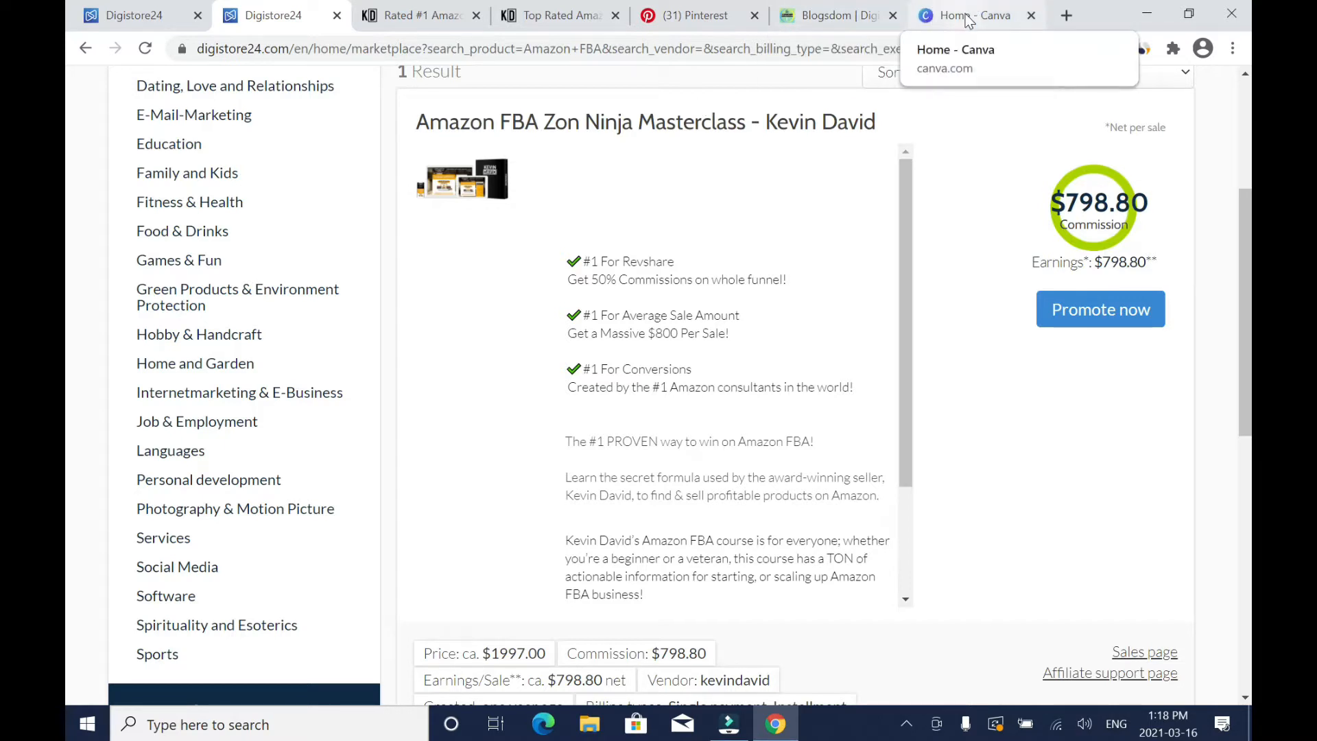
click(672, 17)
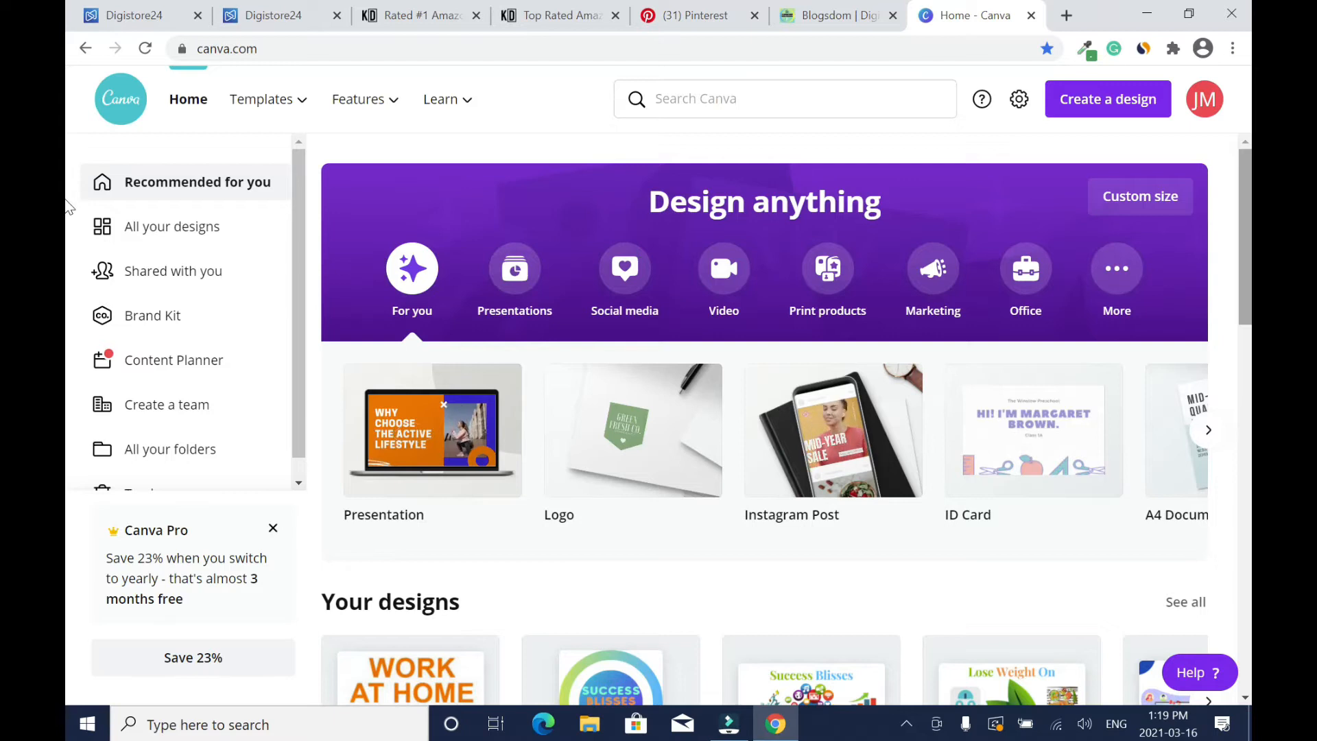
click(781, 108)
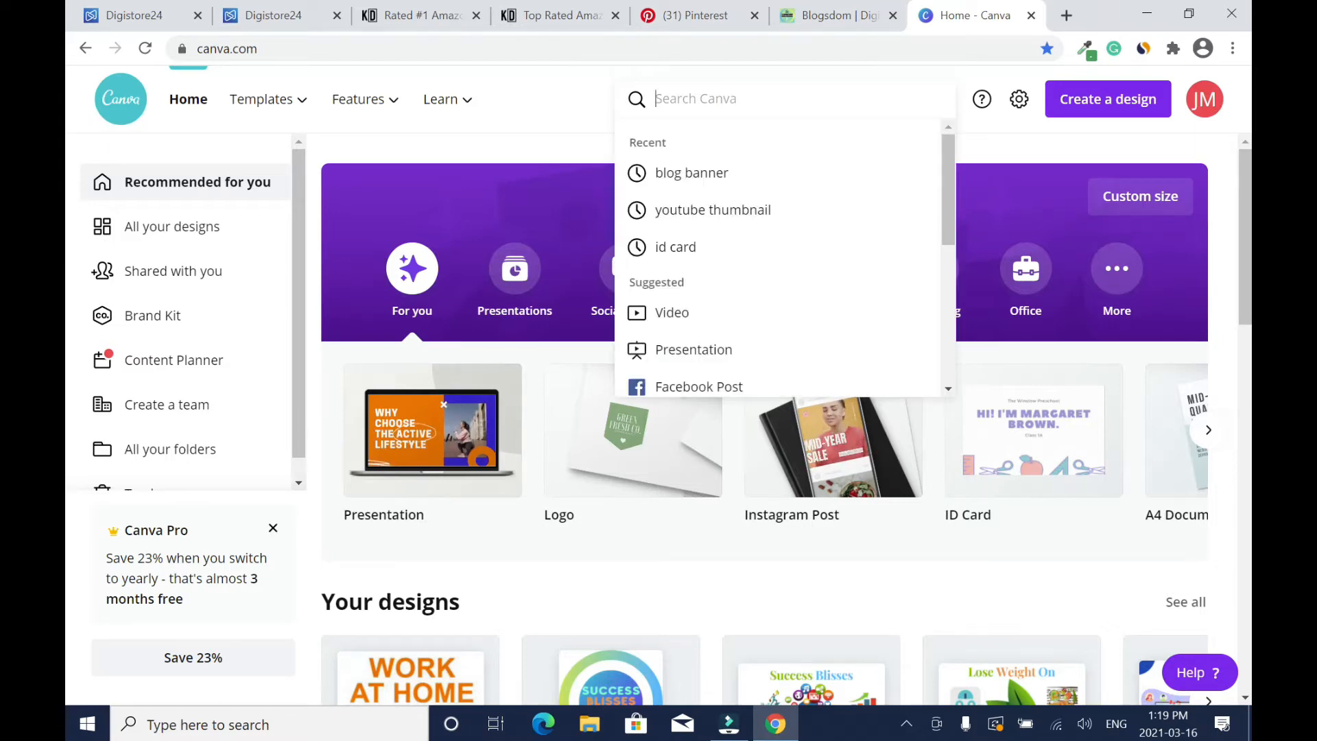
text(pinterest)
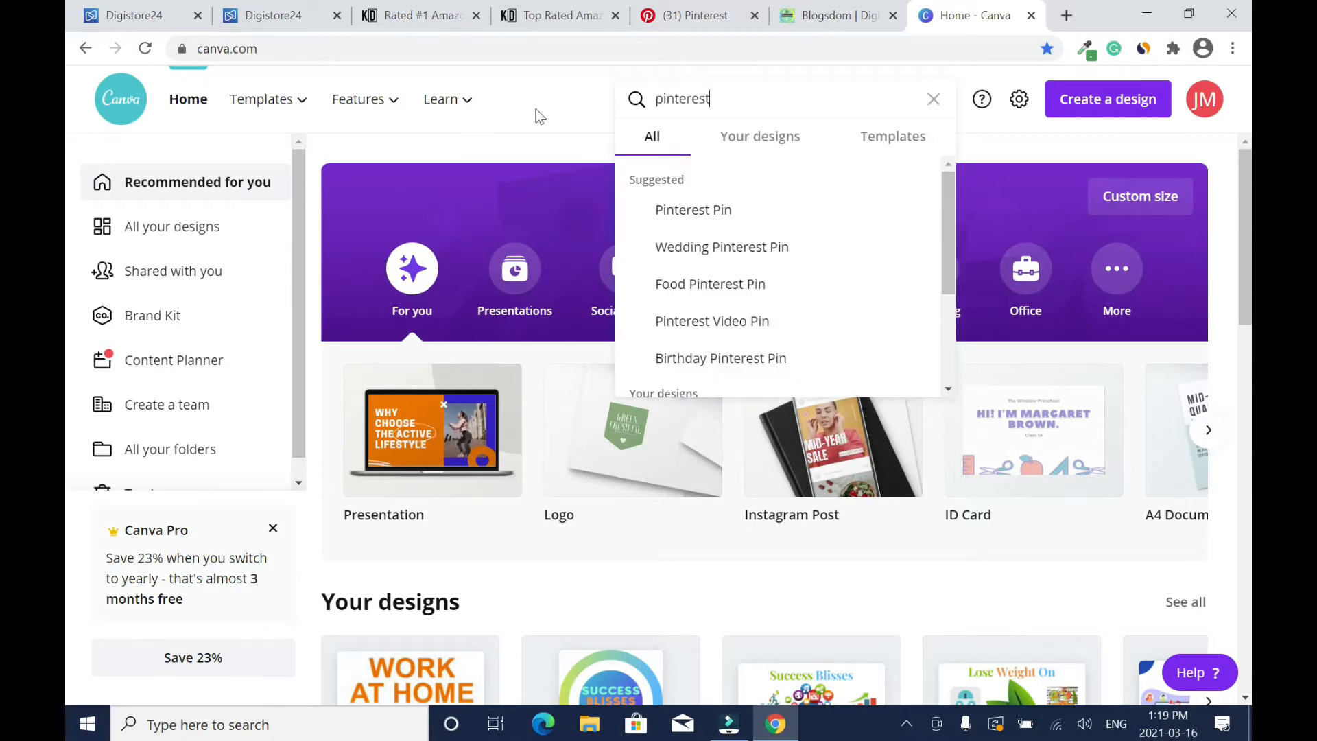
click(933, 101)
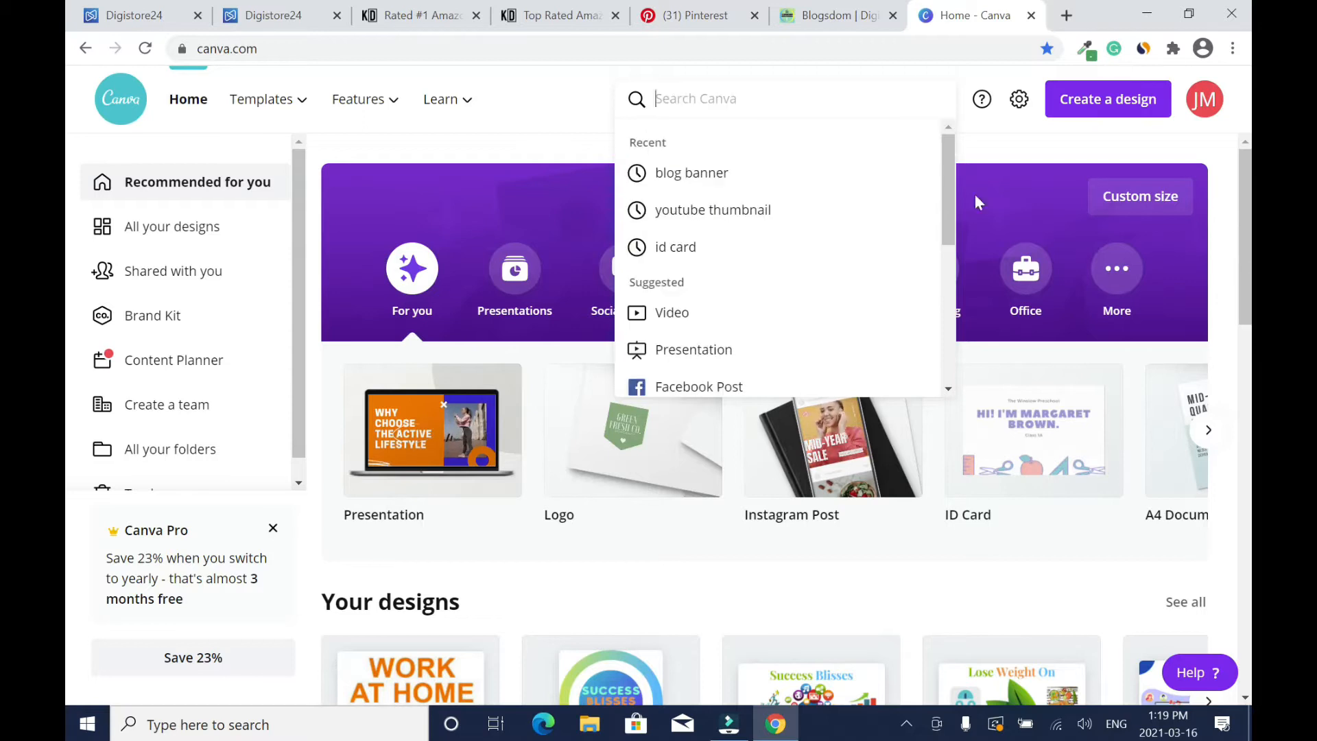
- Create a new custom-size design using the recent 680 x 980 px preset
click(1133, 215)
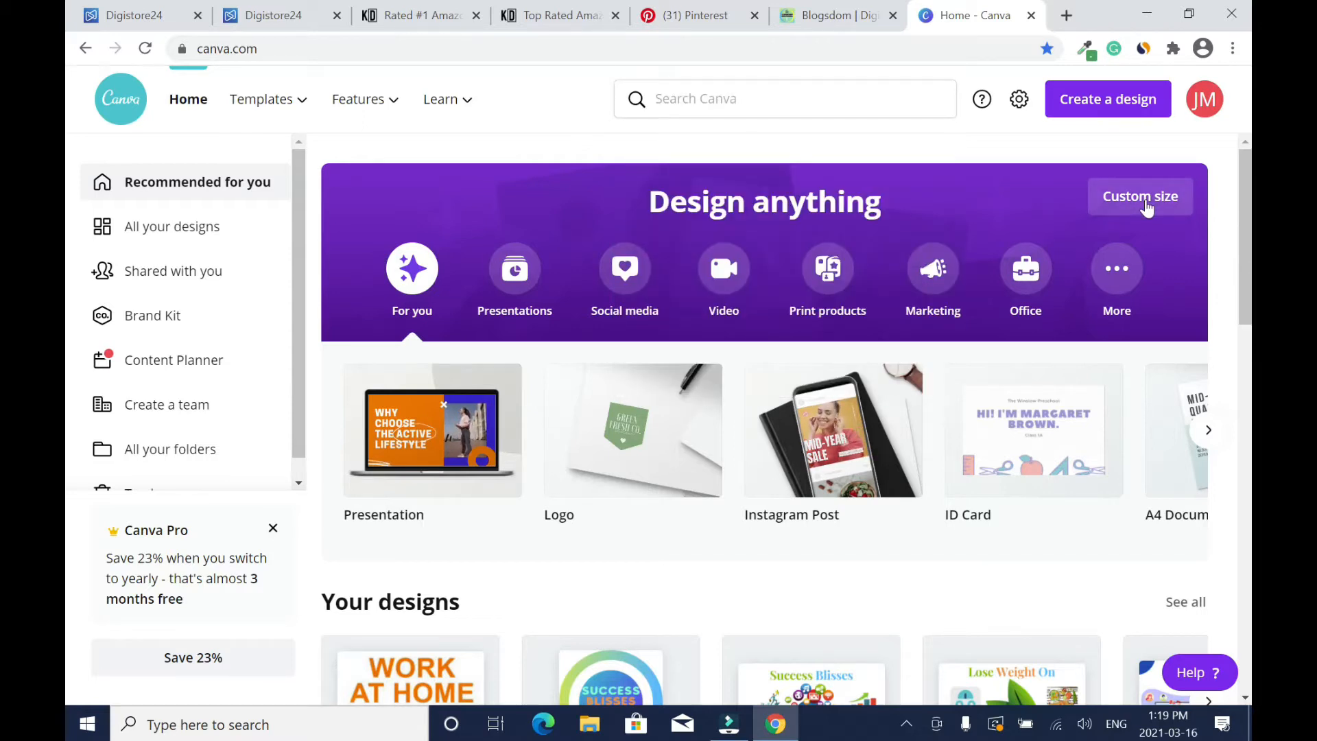
click(1144, 205)
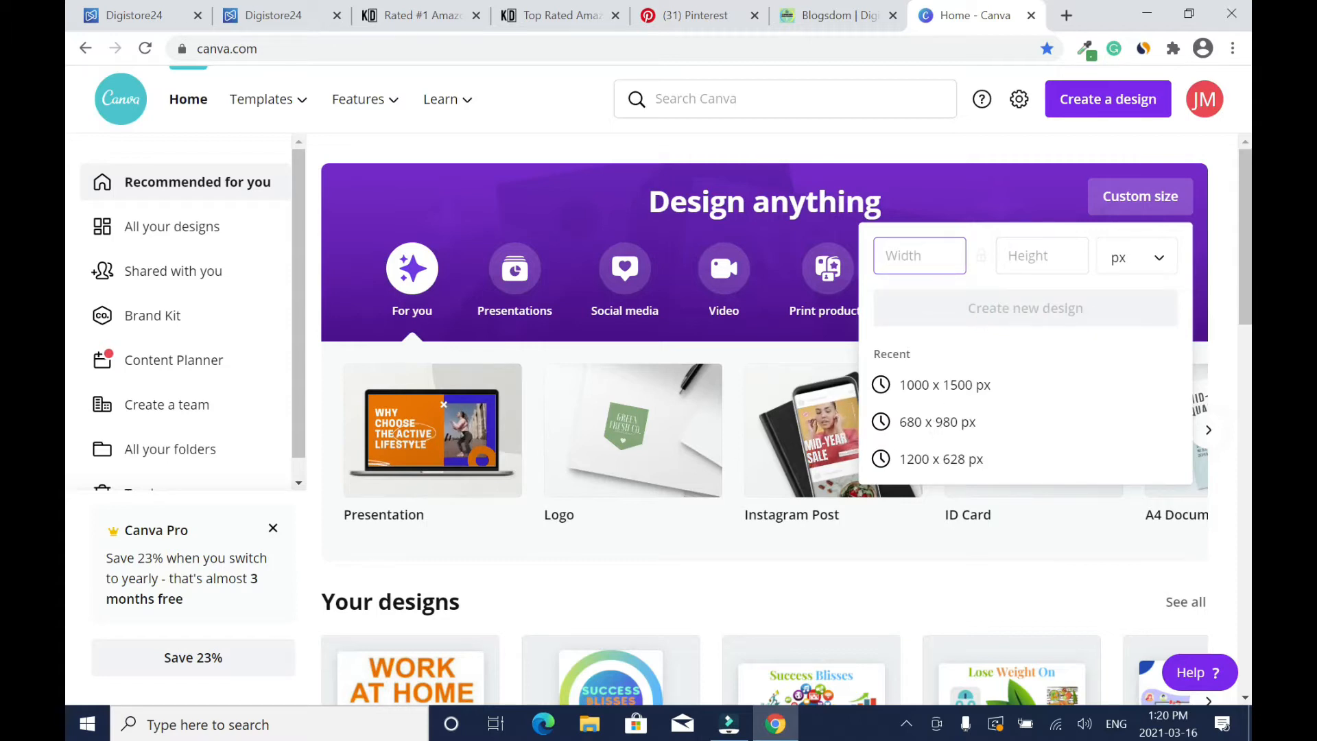
click(952, 424)
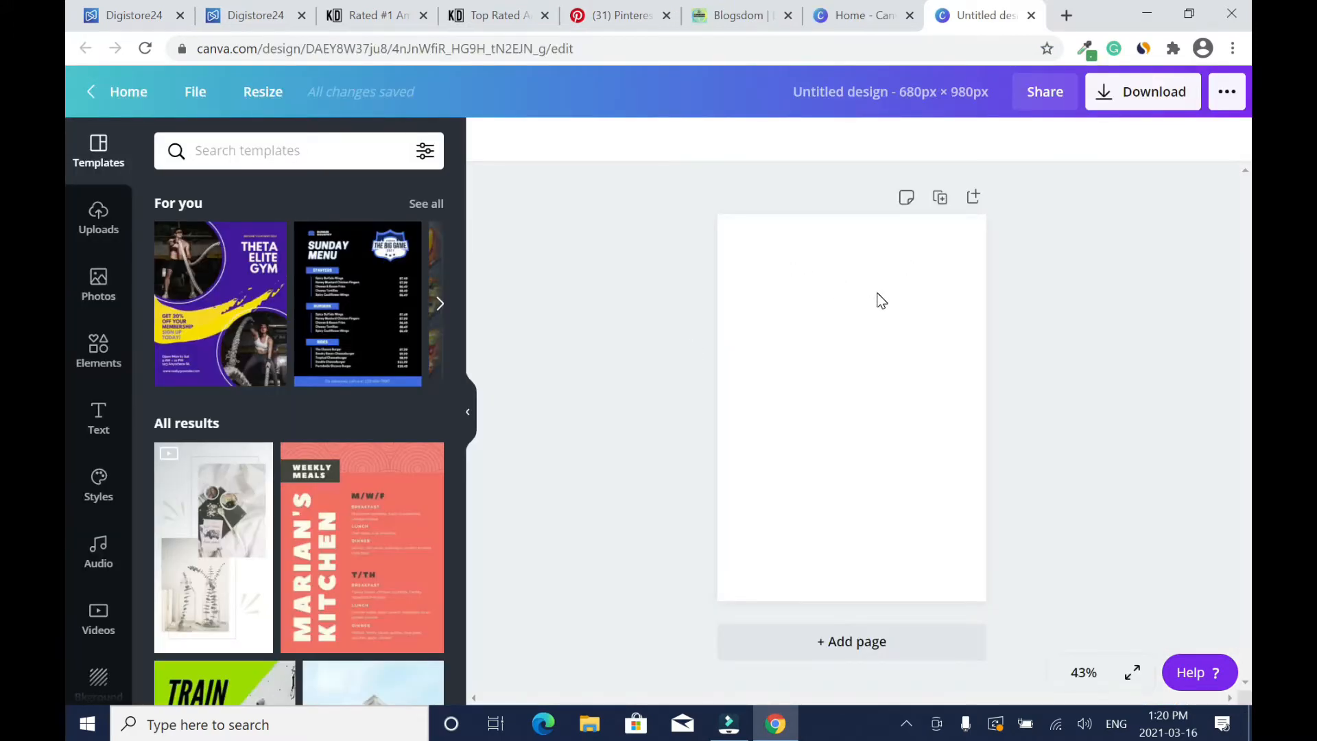
- Search the design elements for shipping graphics and look through them
click(98, 351)
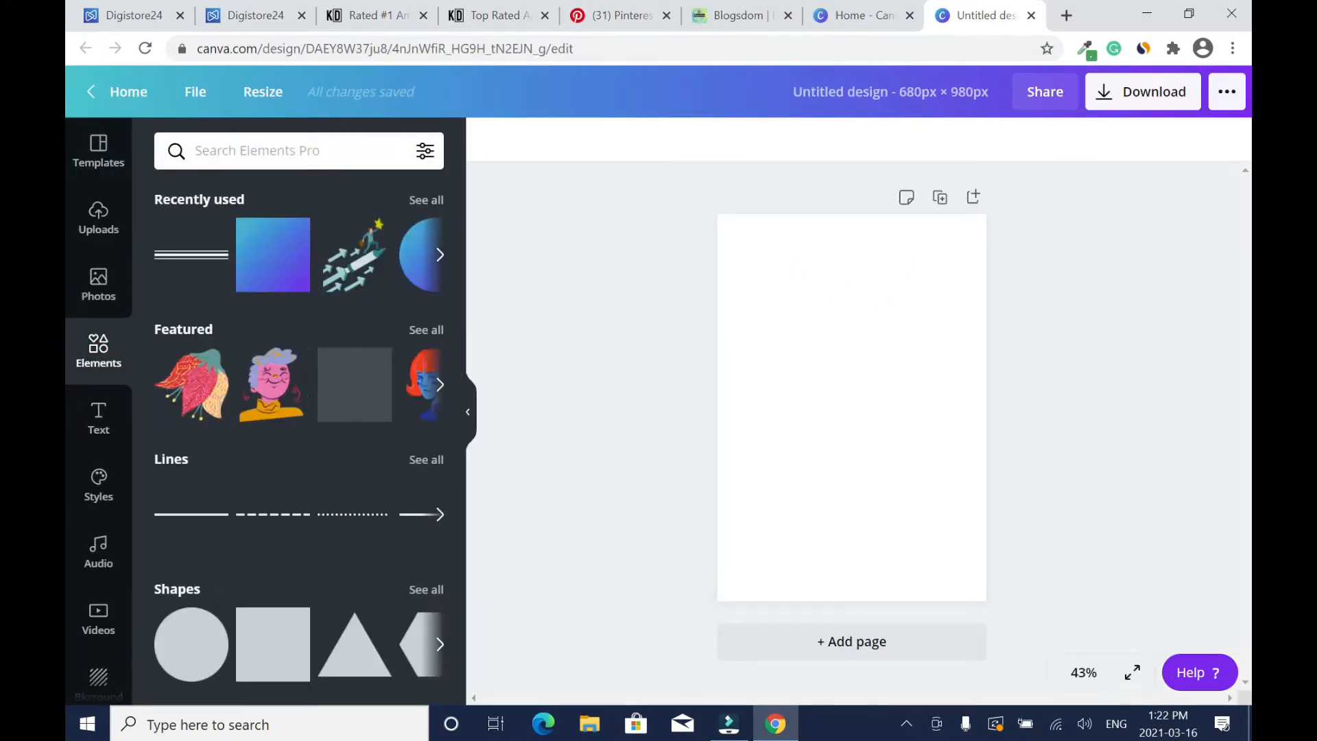
click(288, 150)
text(shipping)
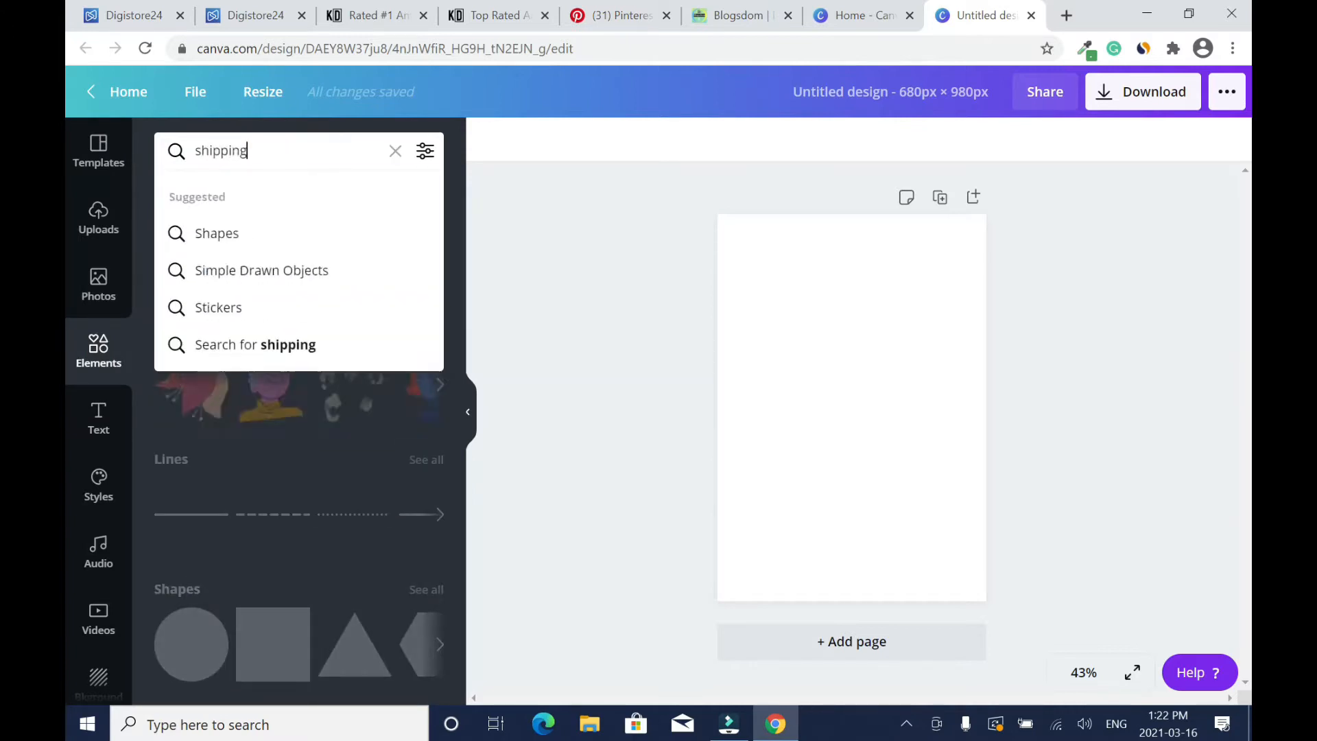
key(Return)
drag(462, 244, 474, 740)
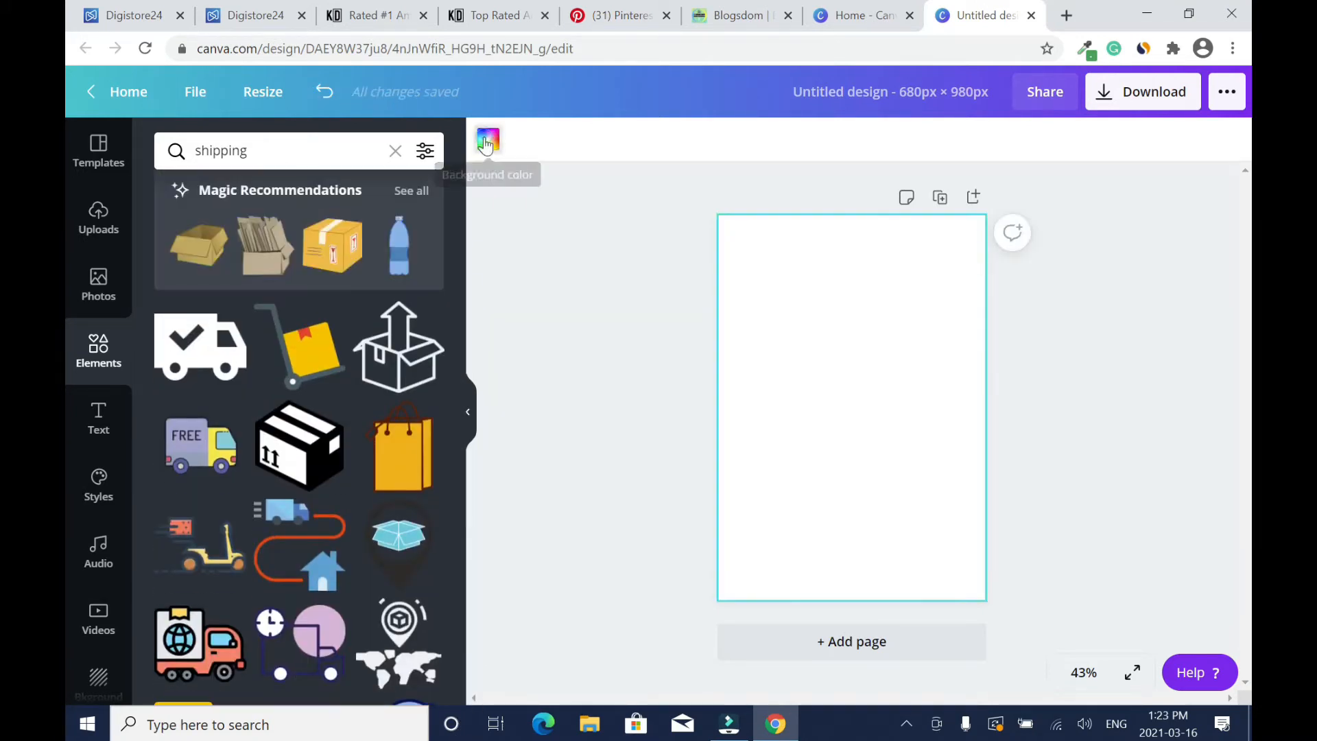
- Set the blank page's background color to Peach #ffbd59
click(485, 144)
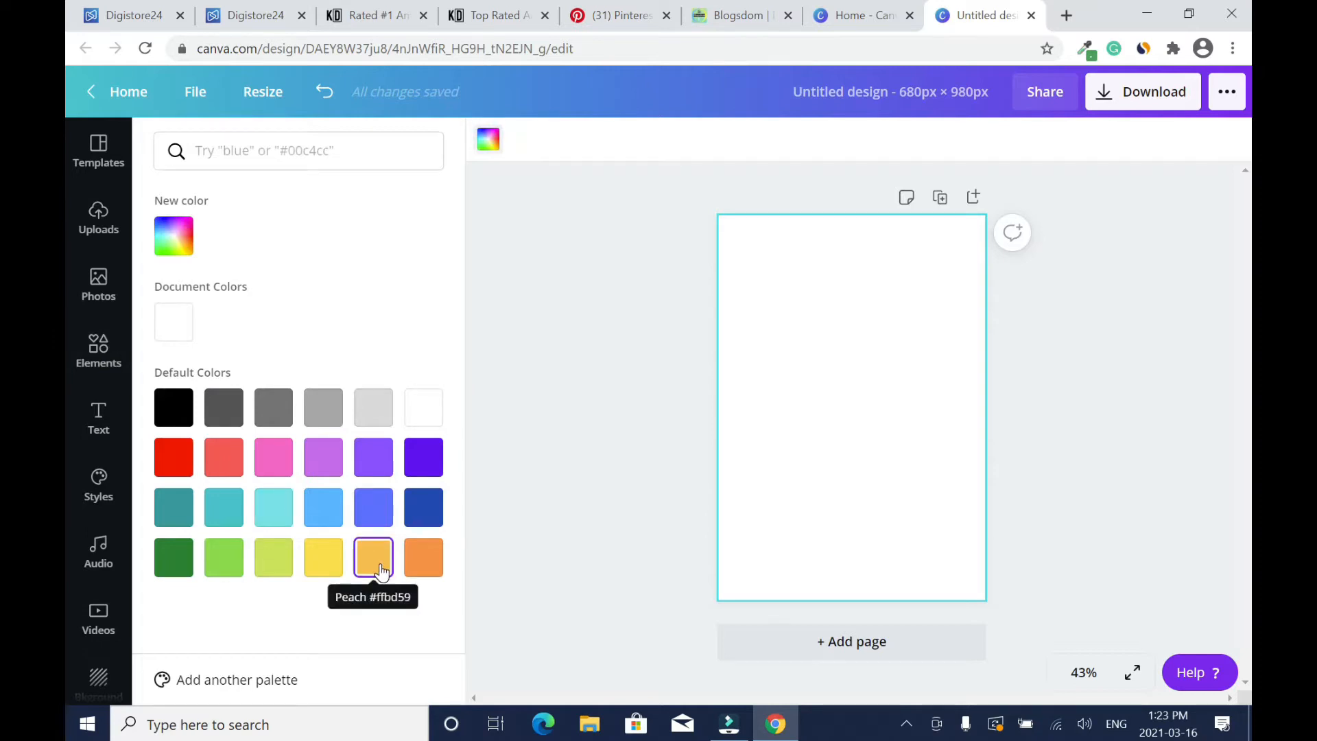
click(382, 572)
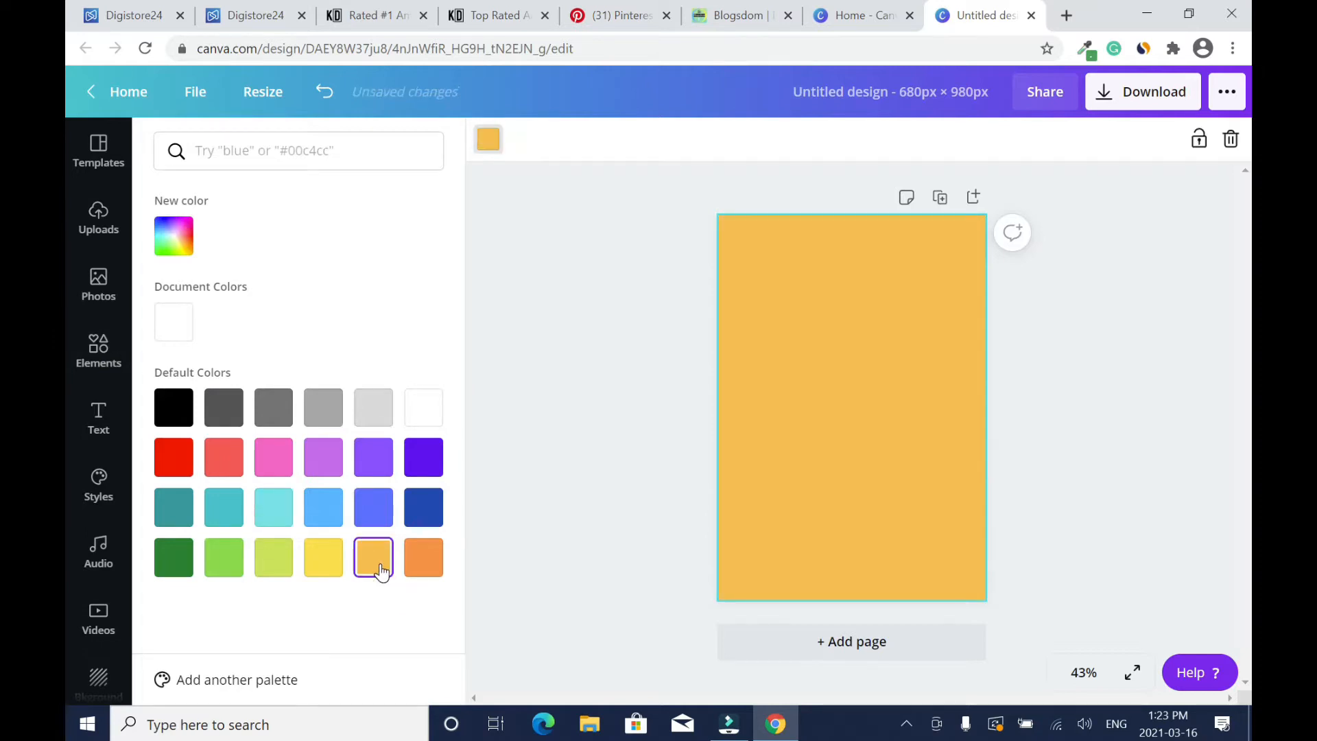
click(652, 309)
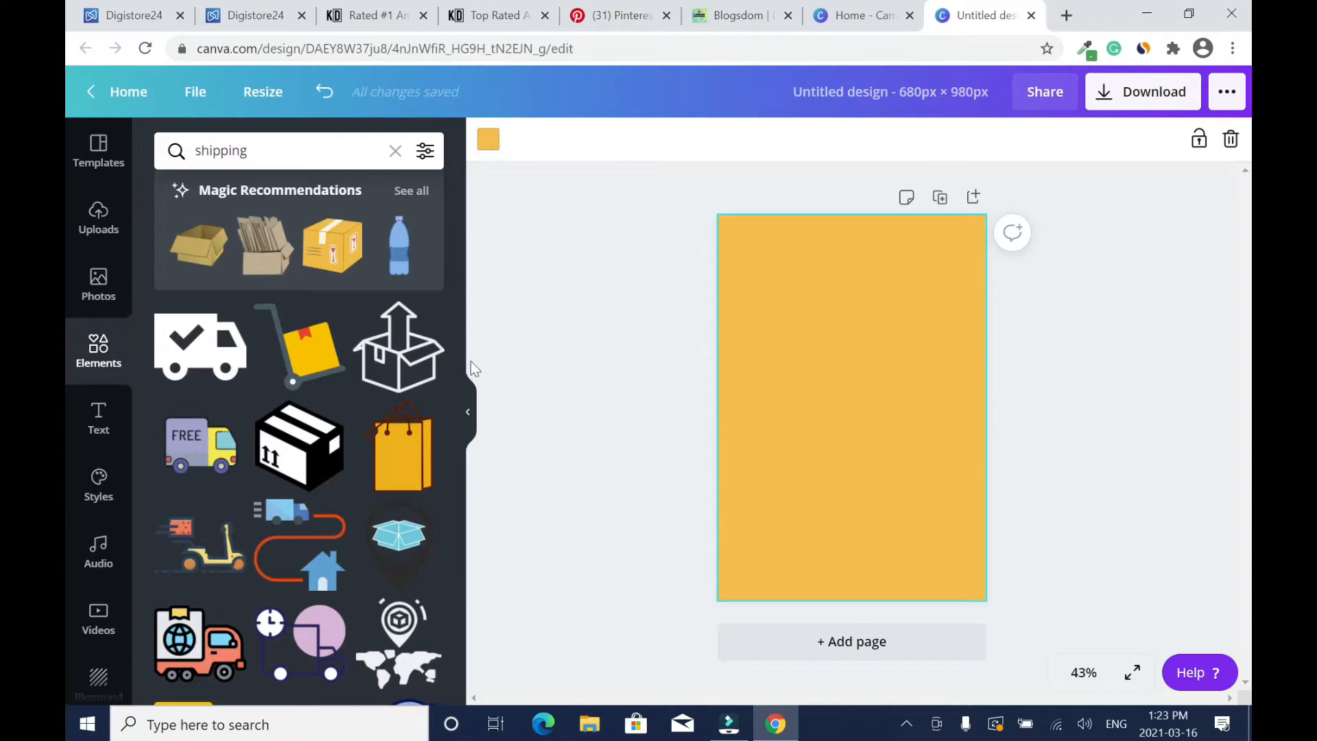
- Add the open cardboard box graphic from the shipping elements to the page
scroll(460, 497, down, 10)
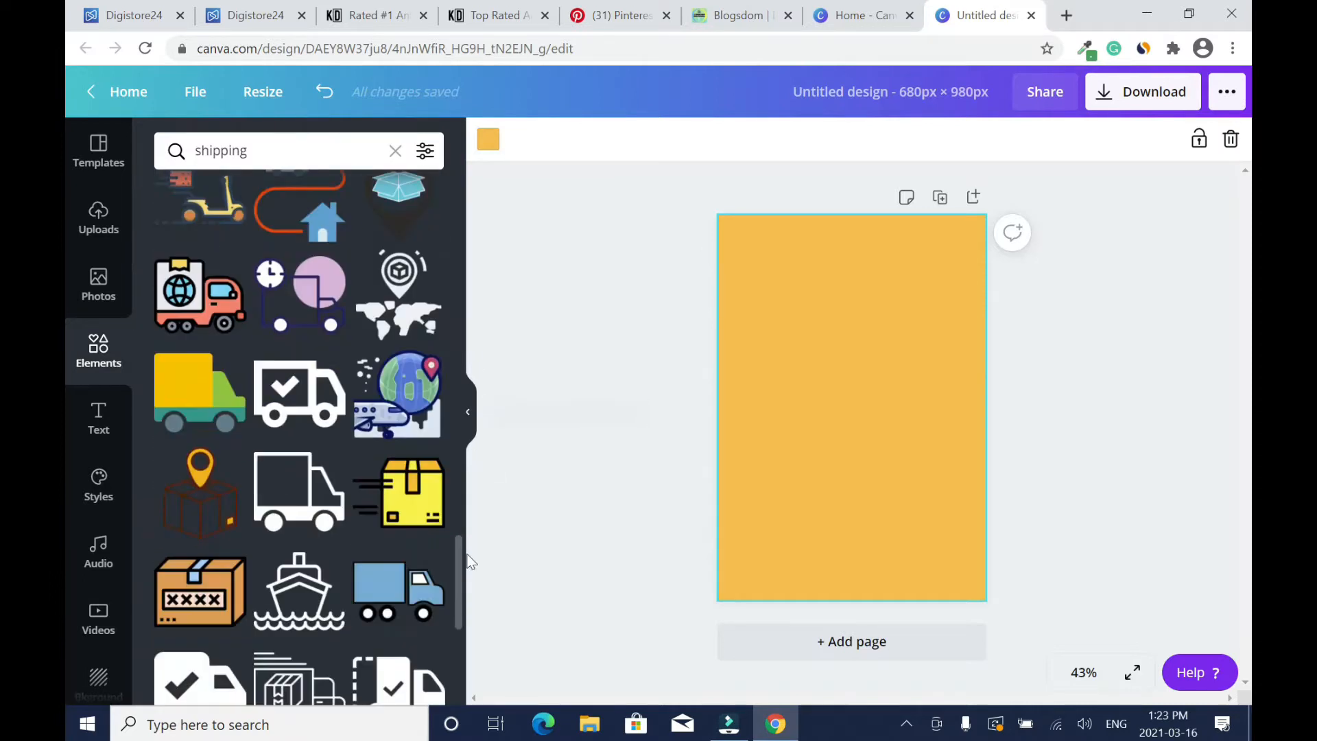
click(307, 413)
scroll(456, 369, up, 5)
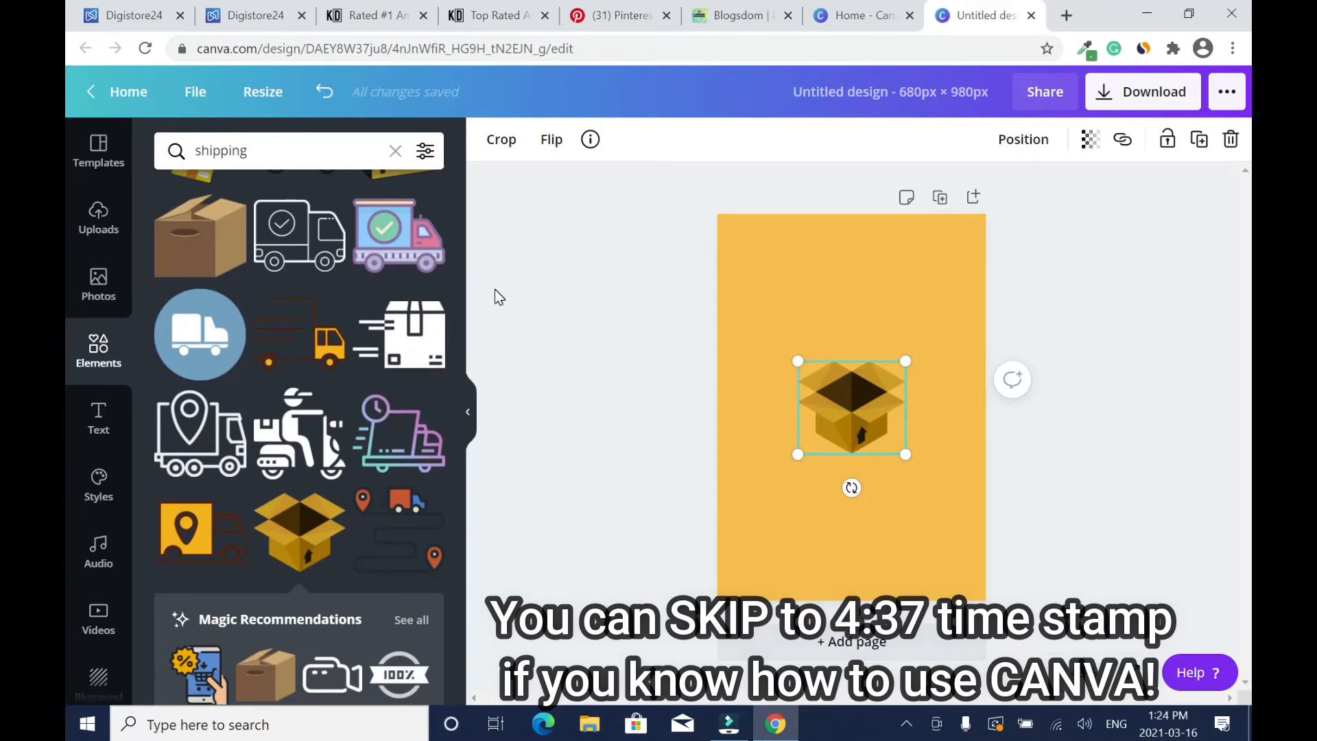
click(302, 343)
drag(839, 405, 828, 306)
key(Delete)
- Add the blue and pink delivery truck with a checkmark and arrange it to the right of the open box, across the page's middle
click(398, 236)
drag(843, 405, 790, 450)
drag(886, 388, 970, 406)
drag(823, 465, 951, 344)
drag(940, 431, 775, 423)
drag(924, 329, 892, 417)
- Search the design elements for house graphics and look through them
click(395, 150)
text(house)
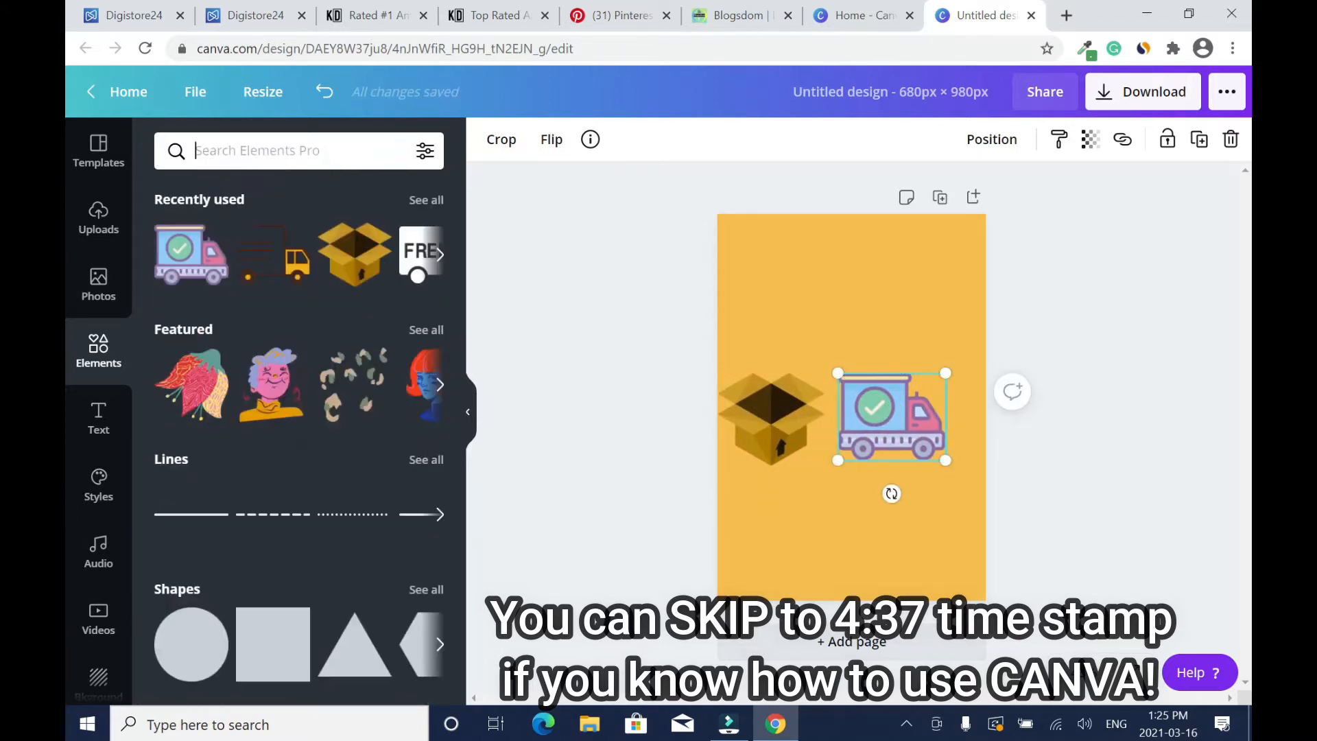
key(Return)
scroll(458, 261, down, 8)
scroll(463, 486, up, 5)
scroll(451, 312, down, 2)
- Search the elements for home and add the colorful house with sun and clouds graphic to the page
double_click(214, 150)
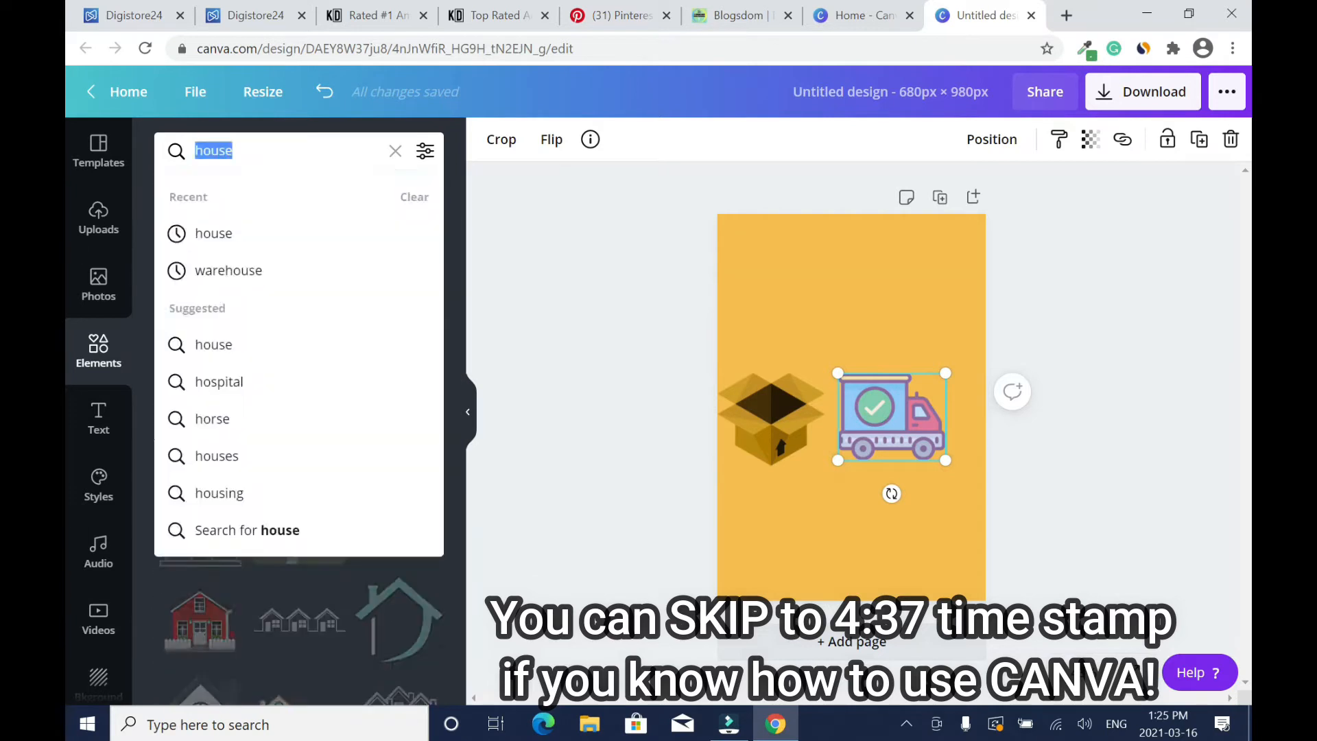
text(home)
key(Return)
click(399, 594)
drag(853, 426, 853, 514)
- Shrink the delivery truck, house and open box graphics and line them up in a row with the house at the page's right
click(923, 416)
drag(944, 371, 892, 415)
drag(850, 509, 917, 459)
drag(971, 417, 932, 448)
drag(884, 490, 924, 457)
mouse_move(774, 420)
mouse_down()
mouse_move(788, 426)
mouse_move(774, 440)
mouse_up()
drag(824, 393, 783, 428)
drag(734, 481, 761, 462)
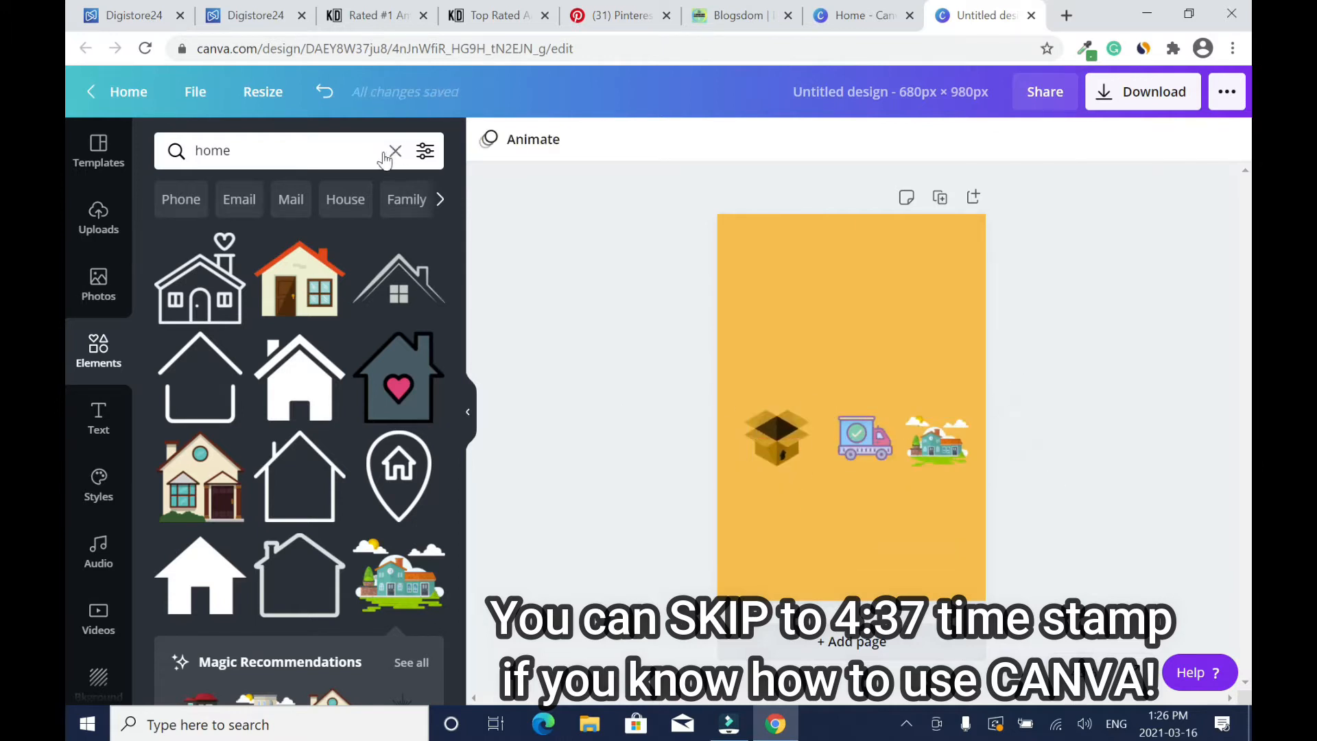
- Add the forklift with worker and shelves graphic from the warehouse elements and place it at the row's left end
click(395, 150)
text(warehouse)
key(Return)
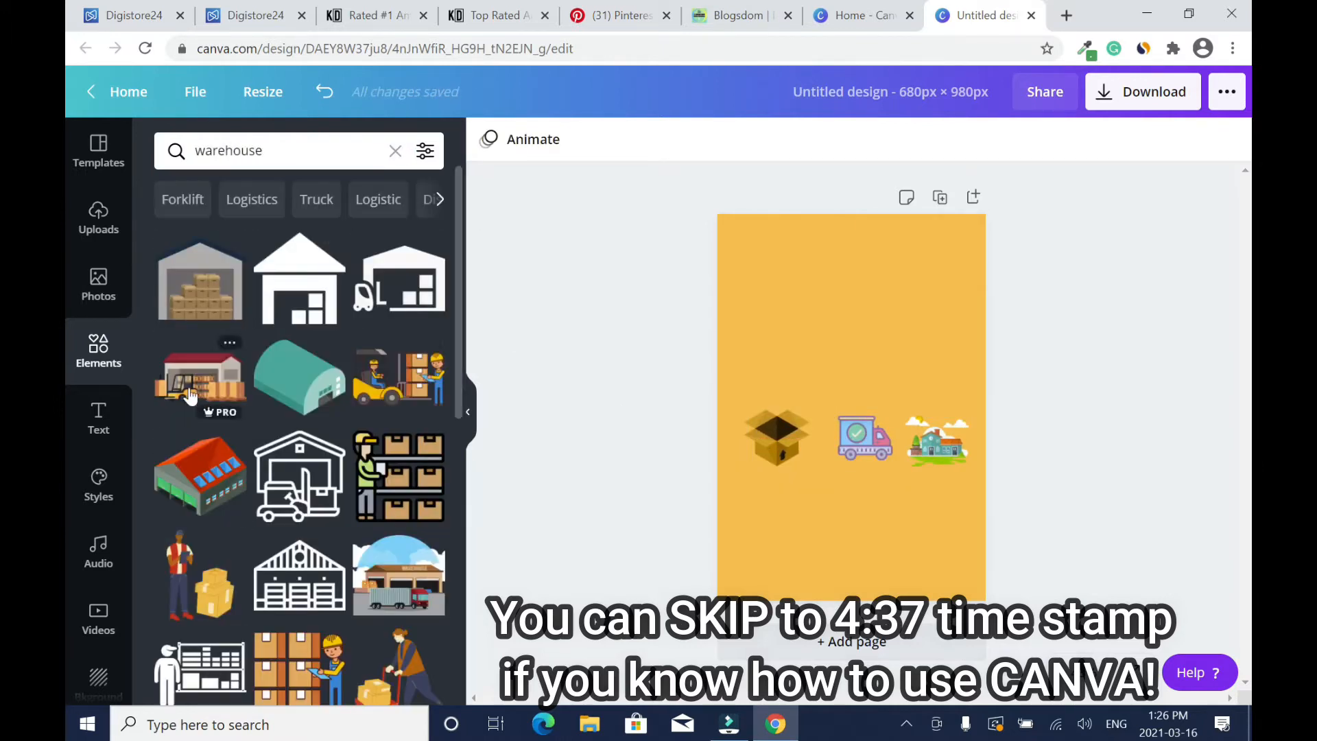
click(398, 377)
drag(776, 439, 904, 512)
drag(851, 375, 778, 451)
- Delete the open box graphic and adjust the spacing of the remaining graphics in the row
drag(908, 519, 876, 527)
key(Delete)
drag(814, 451, 891, 435)
click(1169, 359)
click(634, 399)
- Add the hands typing on a laptop graphic from the laptop elements and shrink it above the row of graphics
click(395, 150)
text(laptop)
key(Return)
drag(458, 265, 458, 306)
click(399, 295)
drag(861, 377, 842, 348)
drag(869, 381, 849, 362)
click(1129, 287)
click(850, 363)
- Add the Pool Party text combination near the page's top and replace the word POOL with AMAZON
click(98, 419)
click(372, 491)
drag(872, 420, 873, 314)
double_click(875, 314)
double_click(881, 276)
text(AMAZON PARTY)
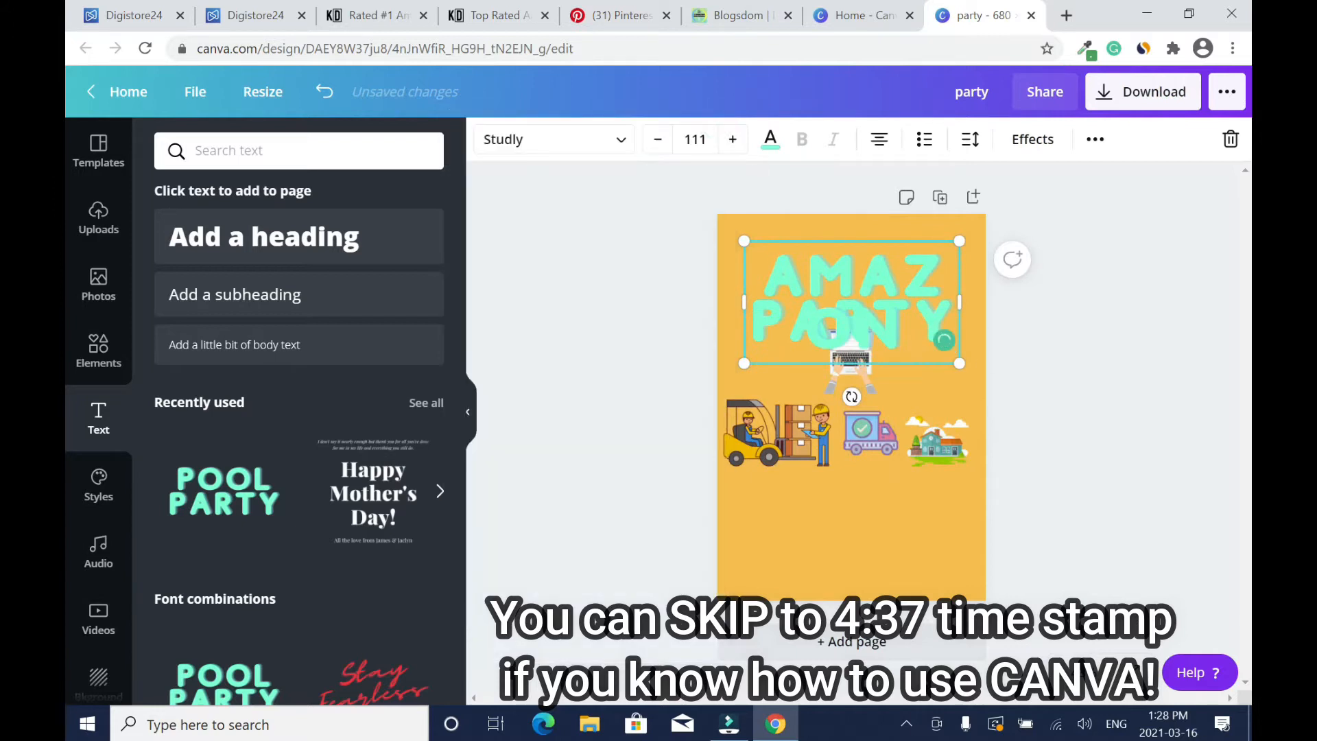
- Reduce the heading to the single word AMAZON and fit it on one line at font size 81.6
click(1121, 288)
click(953, 315)
drag(959, 302, 1041, 297)
drag(1038, 311, 959, 293)
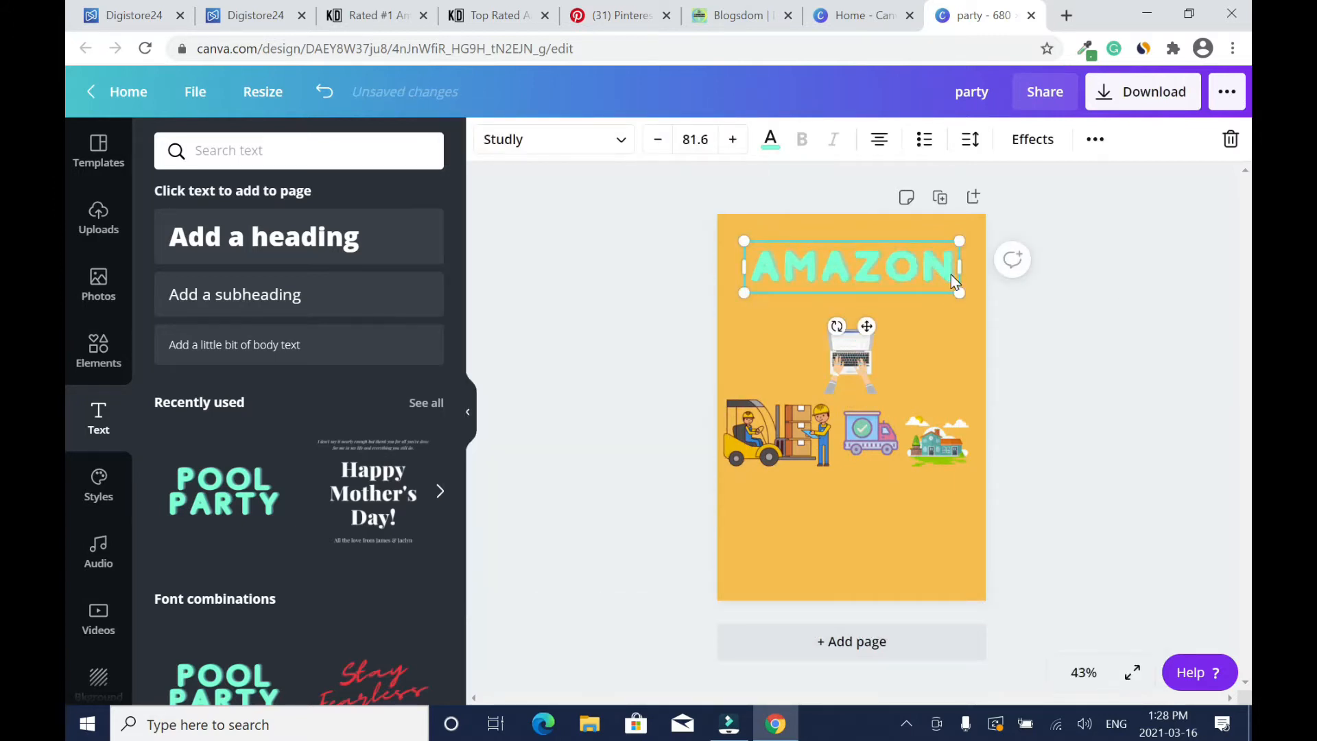
- Duplicate the AMAZON heading beneath itself, change the copy's text to FBA and narrow its text box
right_click(930, 269)
click(986, 293)
click(954, 260)
key(ctrl+c)
key(ctrl+v)
double_click(885, 305)
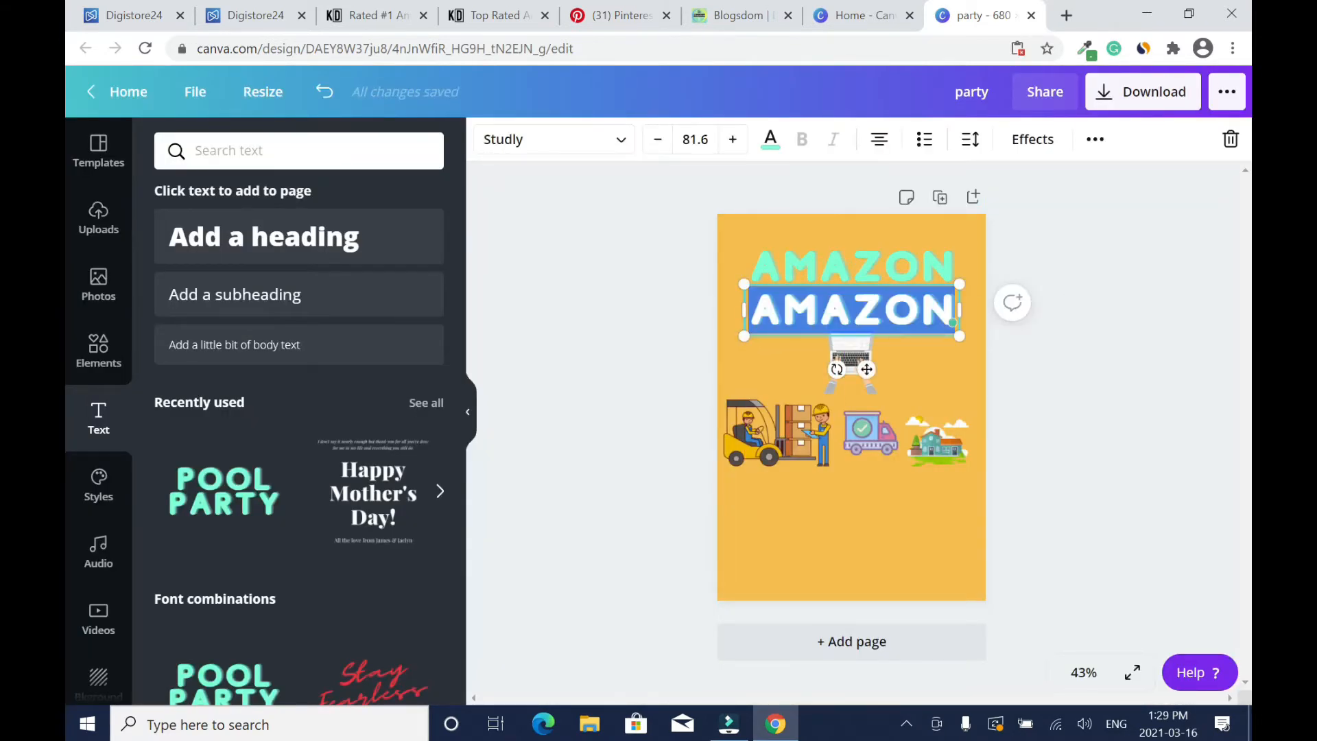
text(FBA)
drag(959, 310, 872, 302)
- Arrange AMAZON along the page's top edge, with FBA below it and the laptop graphic to the right of FBA
drag(925, 270, 907, 408)
drag(850, 357, 847, 226)
drag(847, 302, 862, 363)
drag(834, 427, 842, 290)
drag(850, 237, 930, 381)
drag(889, 288, 873, 245)
drag(852, 371, 799, 296)
drag(930, 384, 903, 292)
drag(938, 254, 896, 300)
- Place a copy of the heading below FBA, change its text to FREE COURSE and shrink it to font size 57
click(897, 241)
drag(897, 240, 897, 345)
double_click(898, 344)
text(COURSE)
double_click(819, 346)
drag(959, 379, 855, 348)
click(749, 345)
text(FREE)
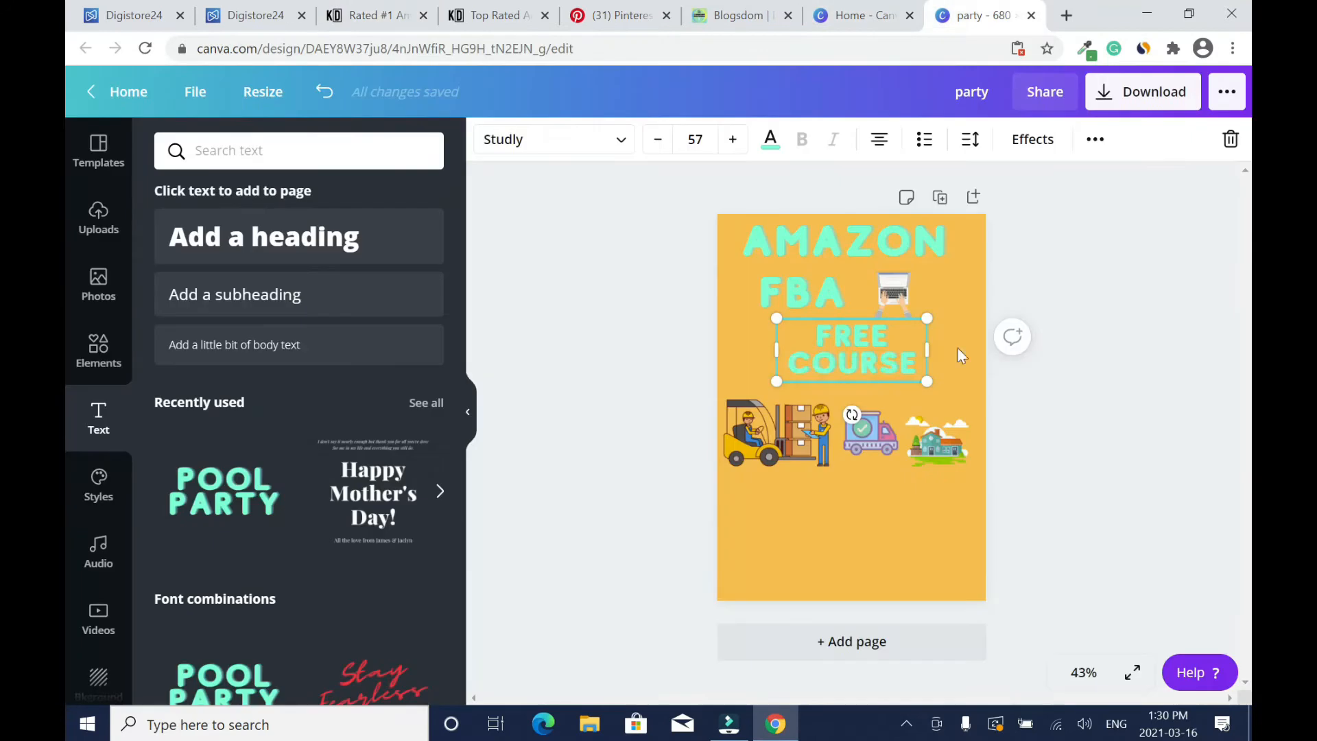
- Replace COURSE with TRAINING in the FREE COURSE text and position it above the row of graphics
click(921, 366)
key(BackSpace)
key(BackSpace)
key(BackSpace)
key(BackSpace)
key(BackSpace)
key(BackSpace)
text(TRAINING)
drag(927, 363, 869, 347)
click(1070, 367)
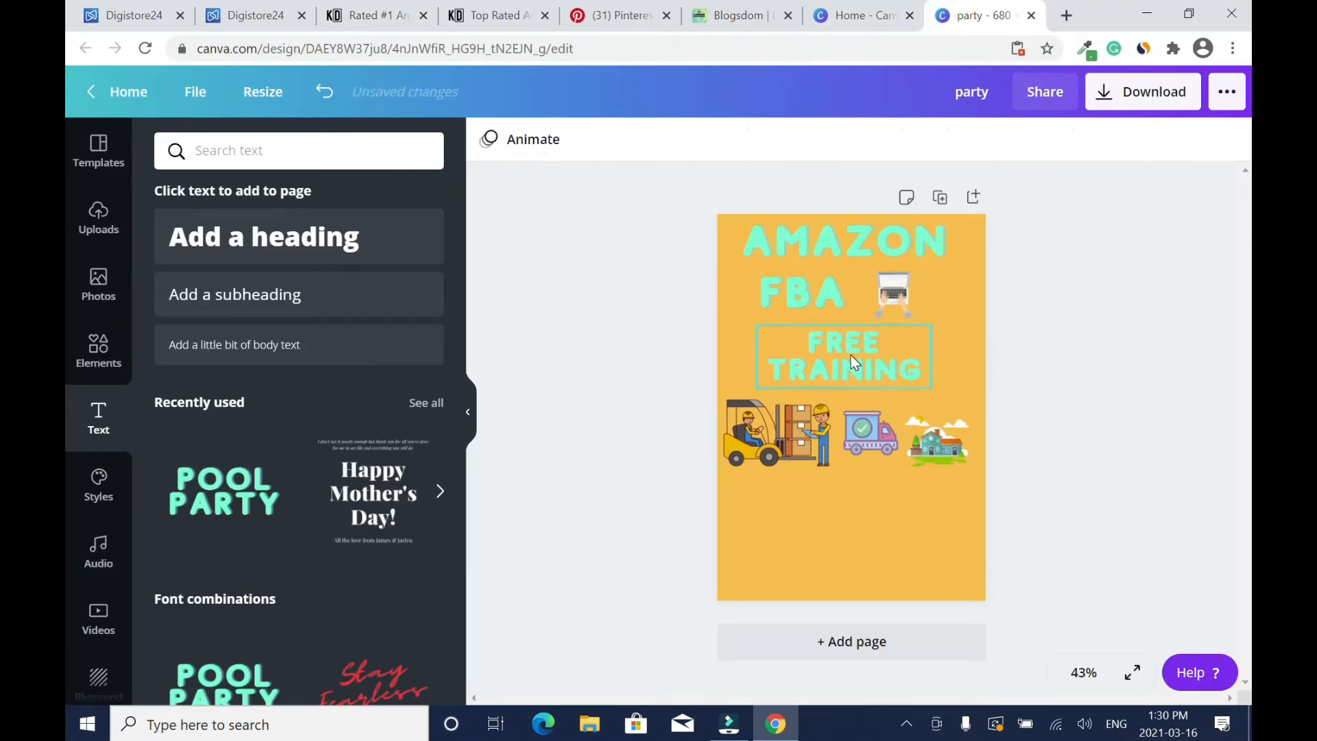
- Set the AMAZON heading's text color to black
double_click(859, 240)
click(770, 140)
click(605, 236)
double_click(844, 242)
click(771, 140)
click(177, 409)
click(635, 250)
- Set the FBA heading's text color to red
click(803, 294)
click(771, 140)
click(670, 289)
double_click(803, 294)
click(772, 142)
click(224, 458)
click(630, 278)
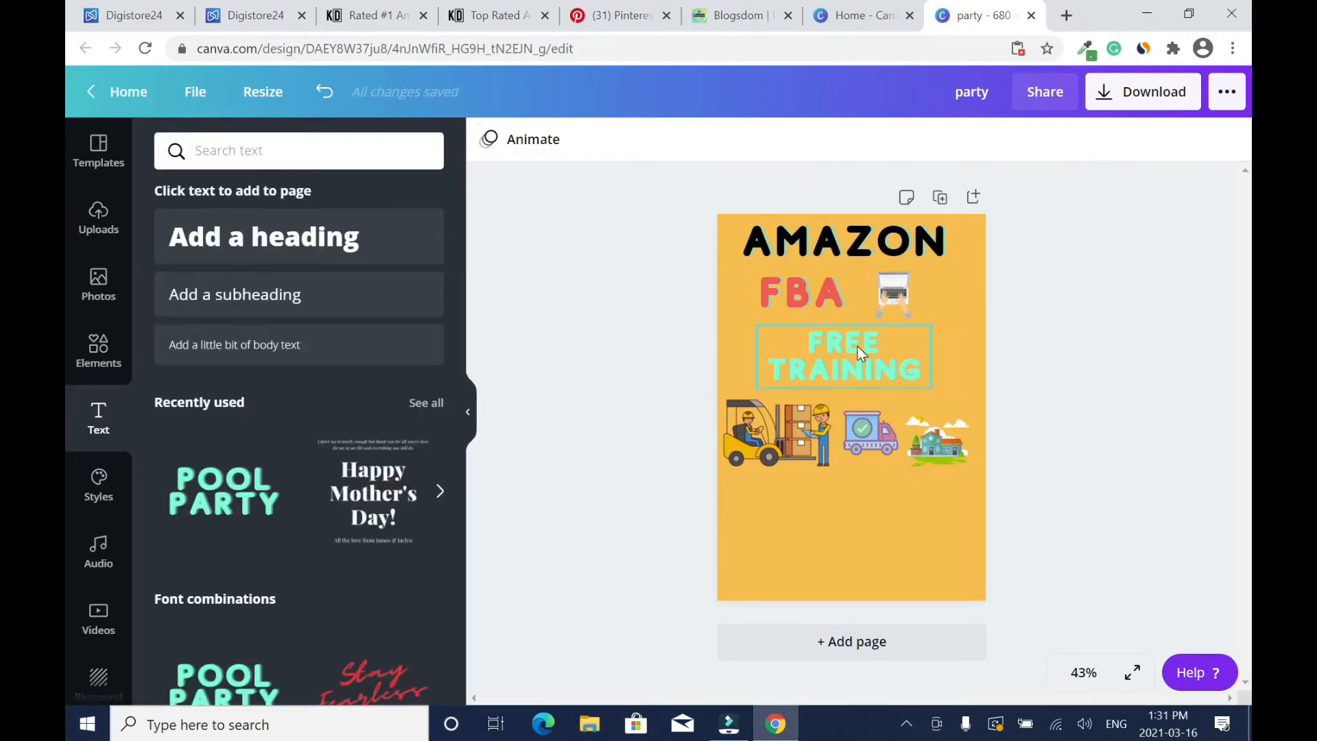
- Set the FREE TRAINING text's color to pink
double_click(864, 349)
click(770, 140)
click(273, 457)
click(1109, 245)
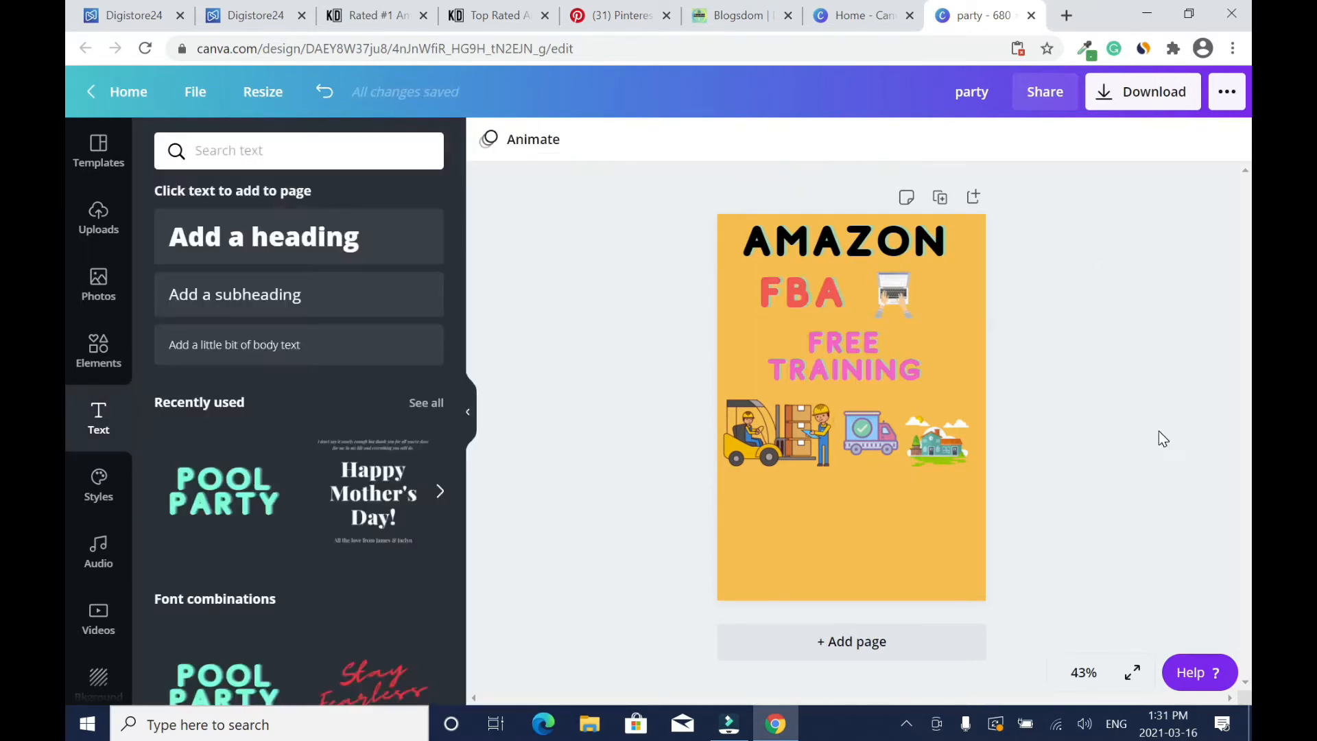
- Review the Amazon FBA pins on Pinterest and the product's free training page for wording, and return to the Canva design
click(621, 15)
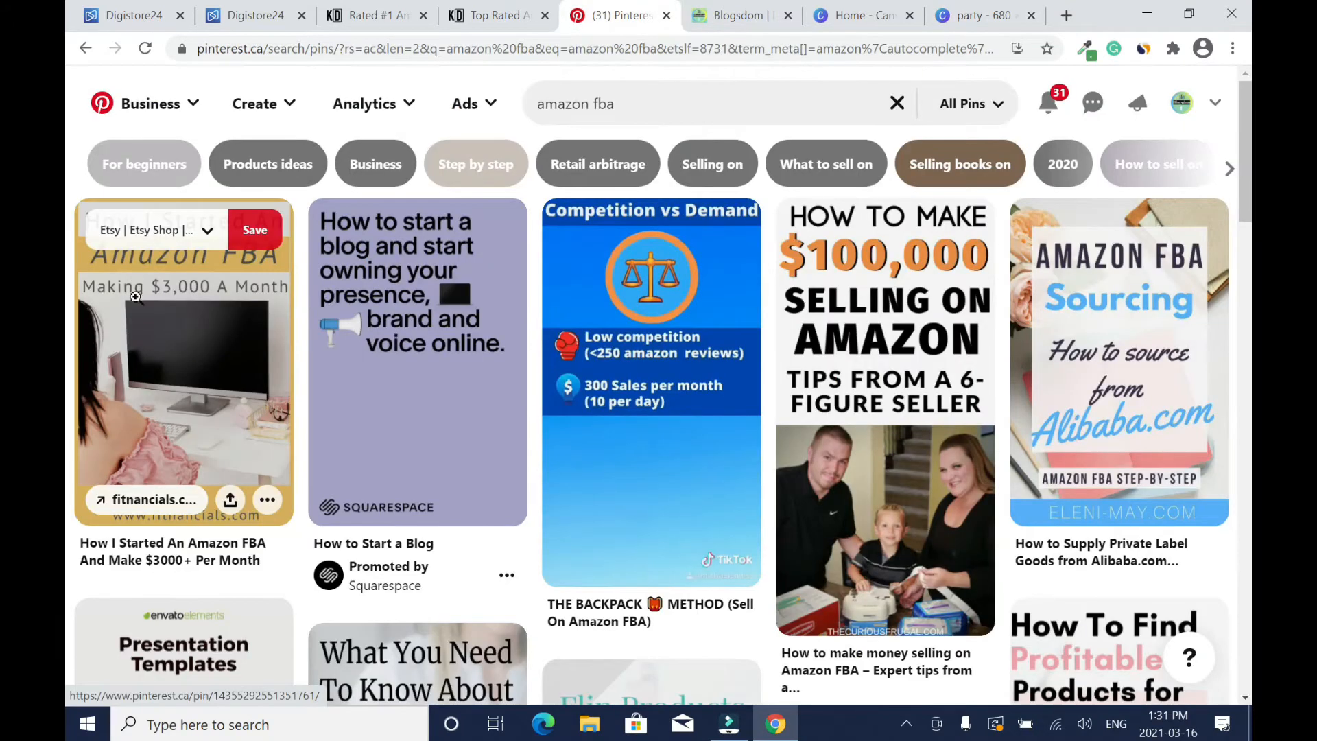
click(370, 15)
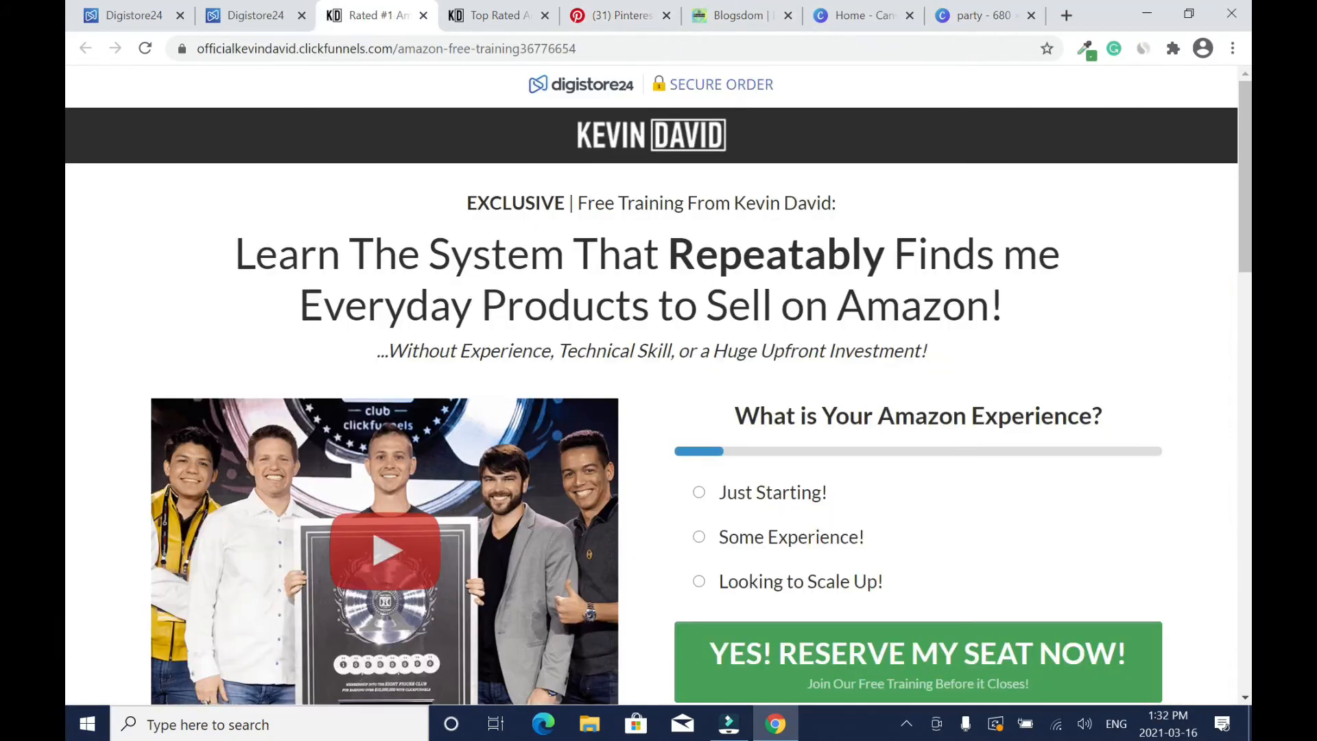
scroll(1247, 148, down, 8)
click(968, 17)
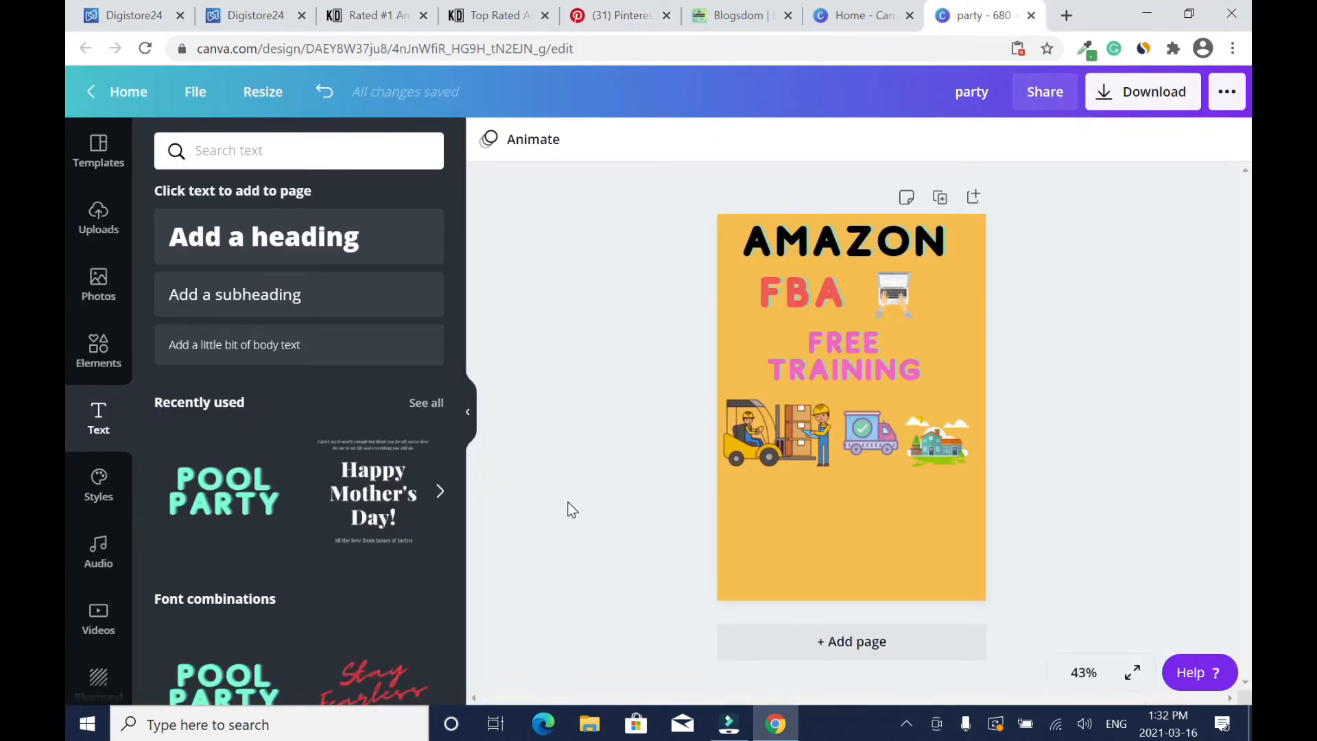
- Add the Happy Mother's Day text combination and delete the small text lines above and below its heading
click(373, 491)
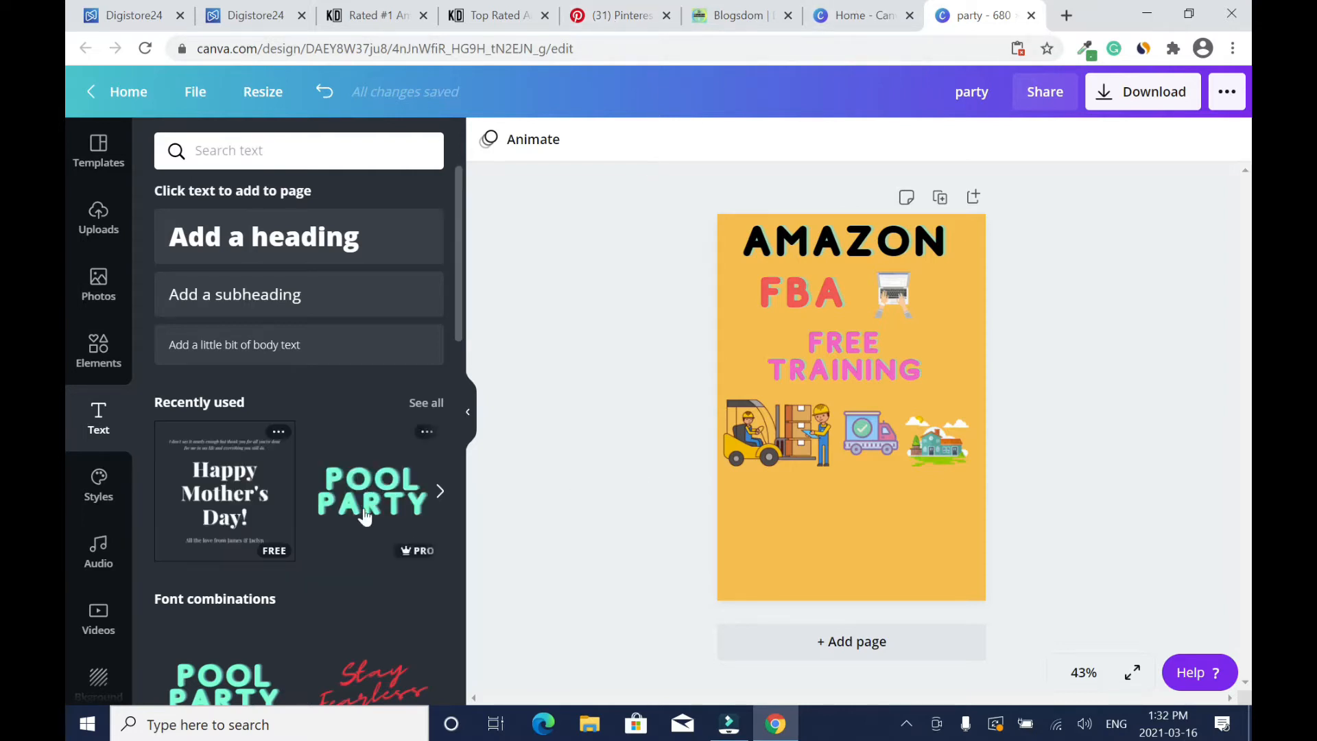
click(922, 331)
click(1231, 139)
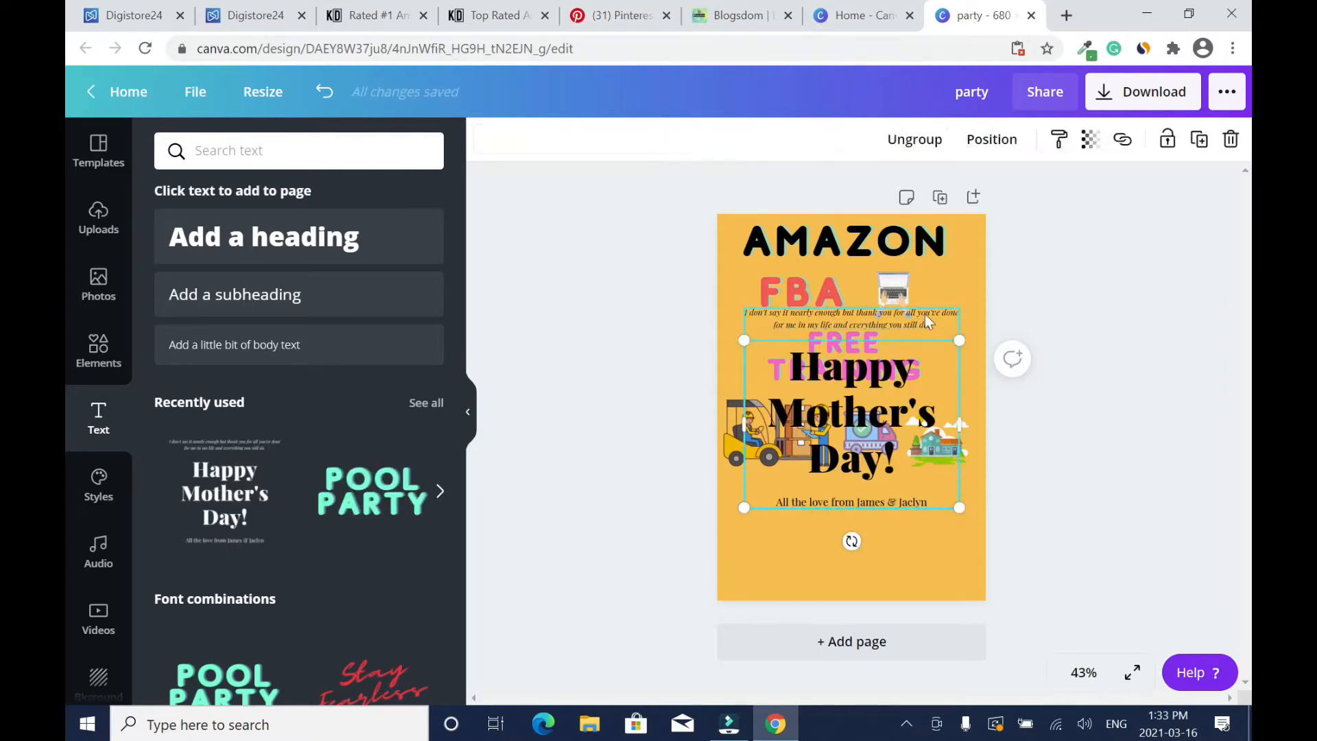
click(1174, 199)
click(870, 504)
click(1231, 139)
click(1173, 191)
click(870, 503)
click(1231, 139)
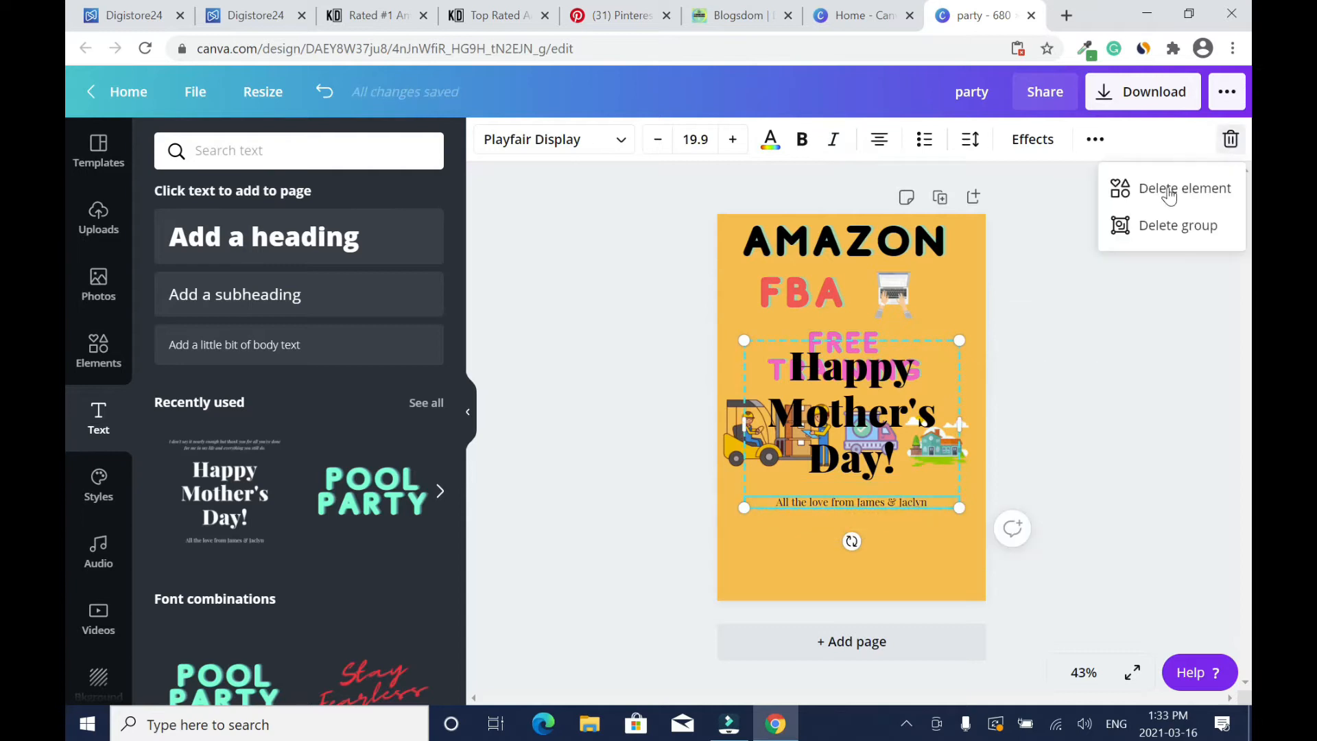
click(1170, 192)
- Move a Happy Mother's Day heading to the page's lower area and replace its text with Make
drag(903, 372, 895, 498)
double_click(895, 498)
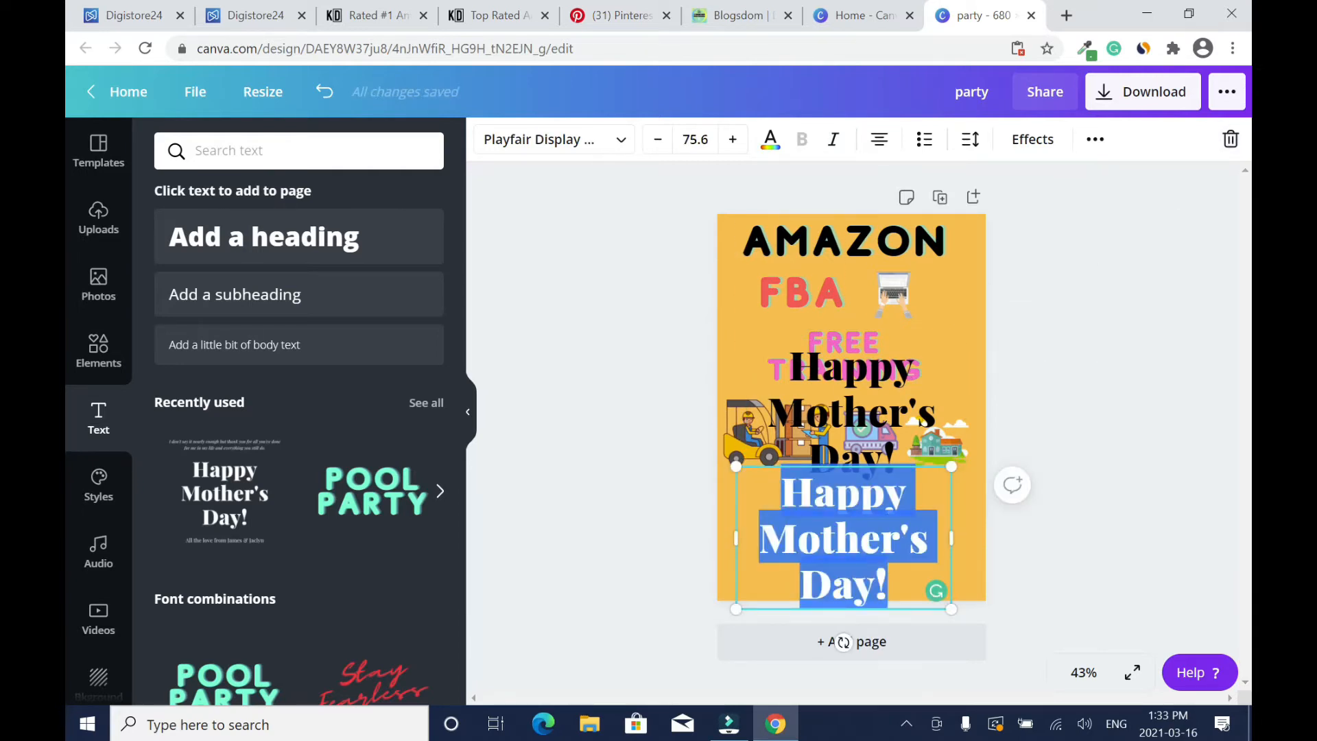
text(Make)
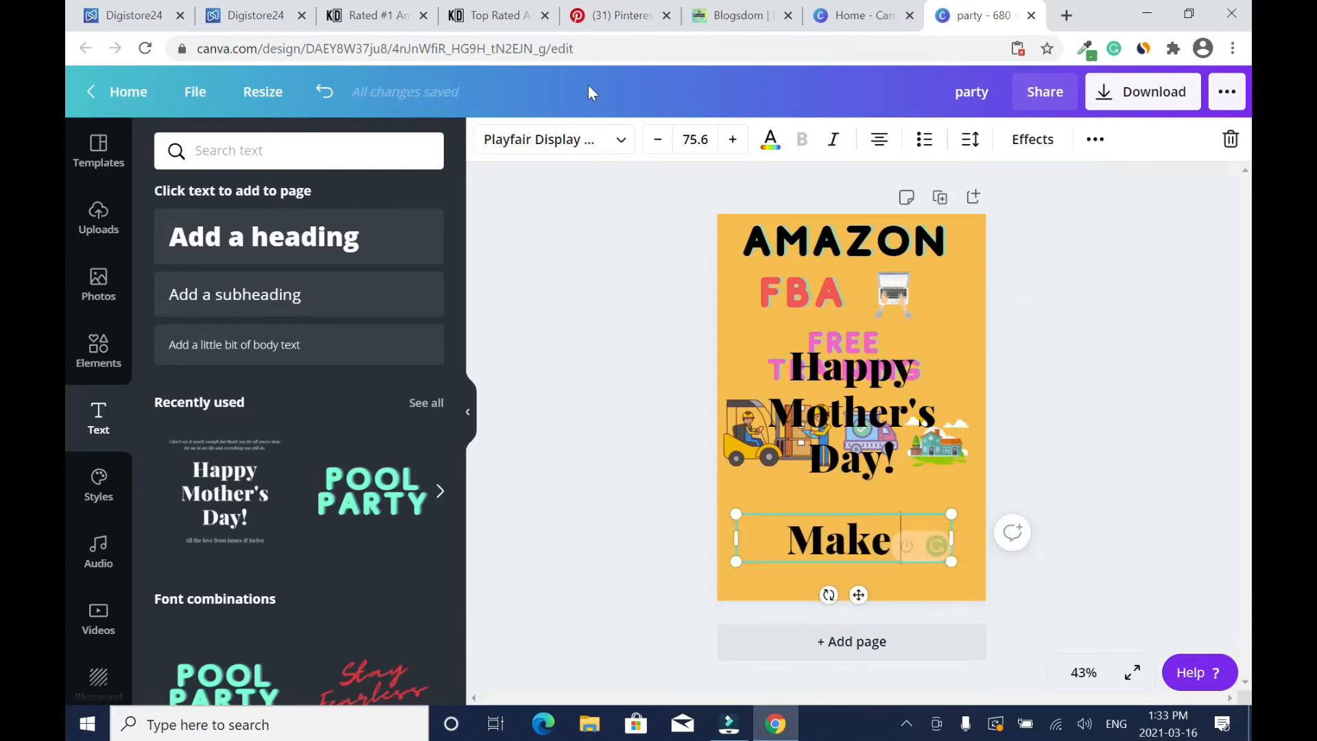
- Check the Pinterest search results for income headline ideas and return to the pin design in Canva
click(621, 15)
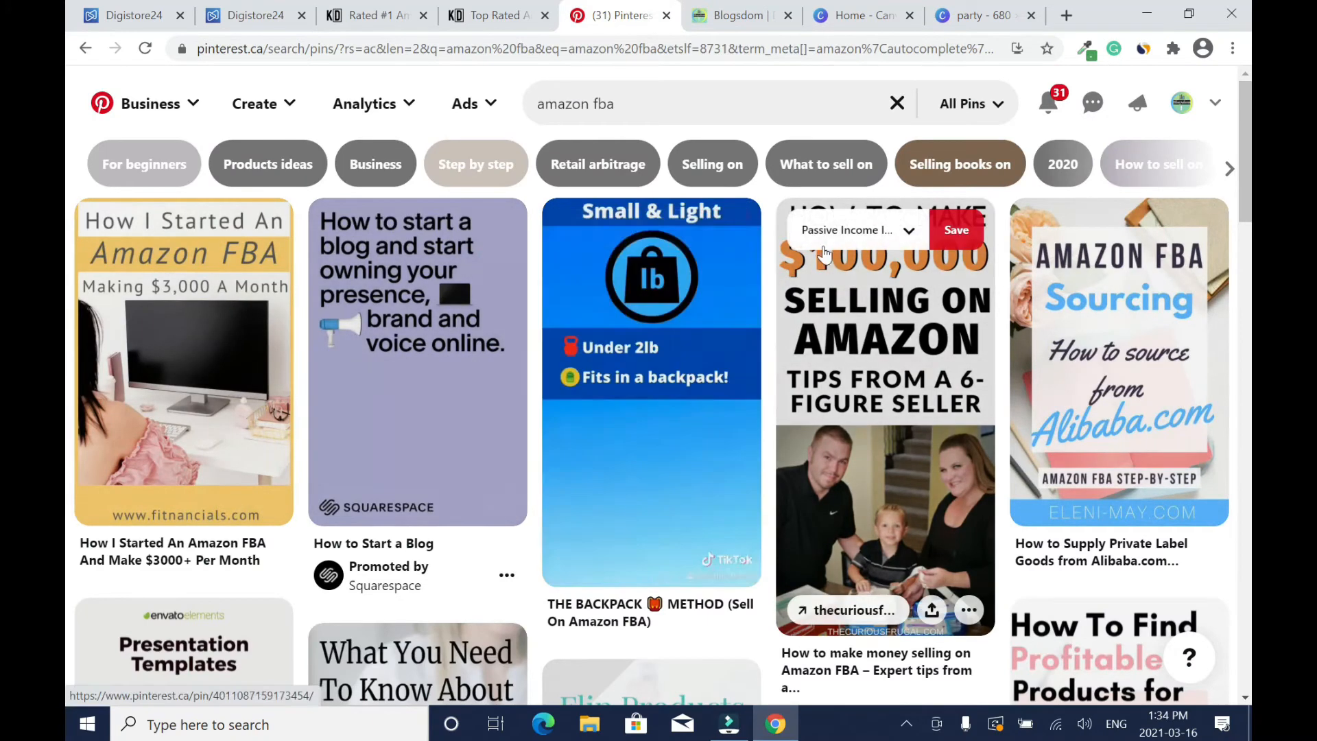
mouse_move(1245, 203)
mouse_down()
mouse_move(1243, 305)
mouse_move(1238, 214)
mouse_up()
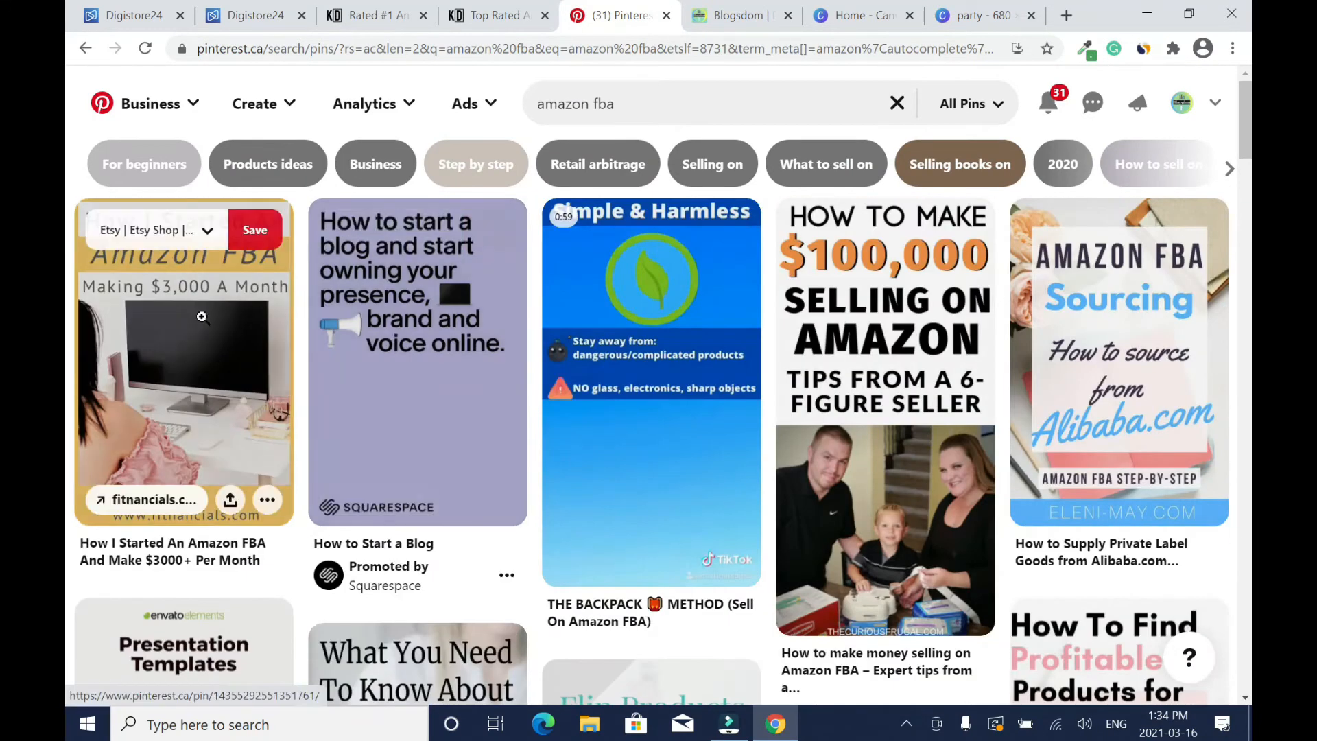
click(974, 15)
- Replace the lower heading's text with "How to make $5,000/month selling on Amazon"
key(BackSpace)
key(BackSpace)
key(BackSpace)
key(BackSpace)
text(How to make)
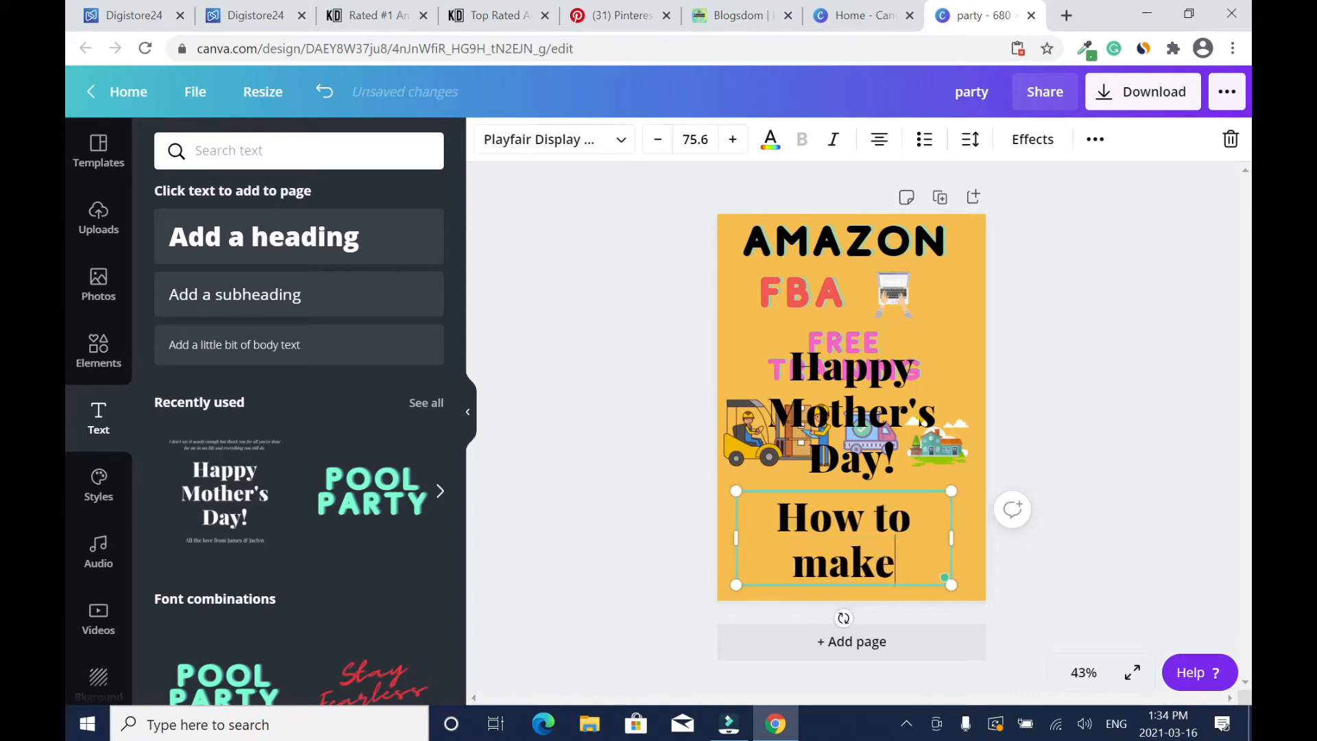
text( $5,00)
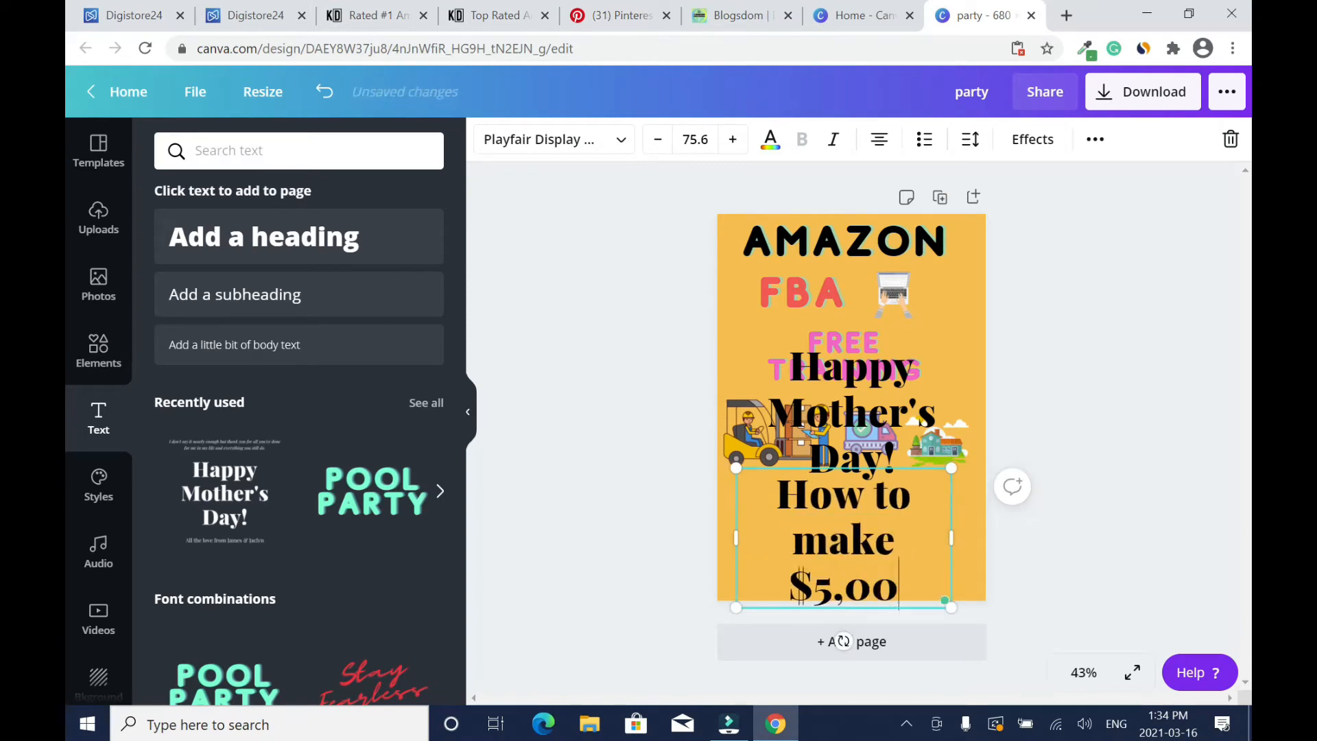
text(0/month selling on Amazon)
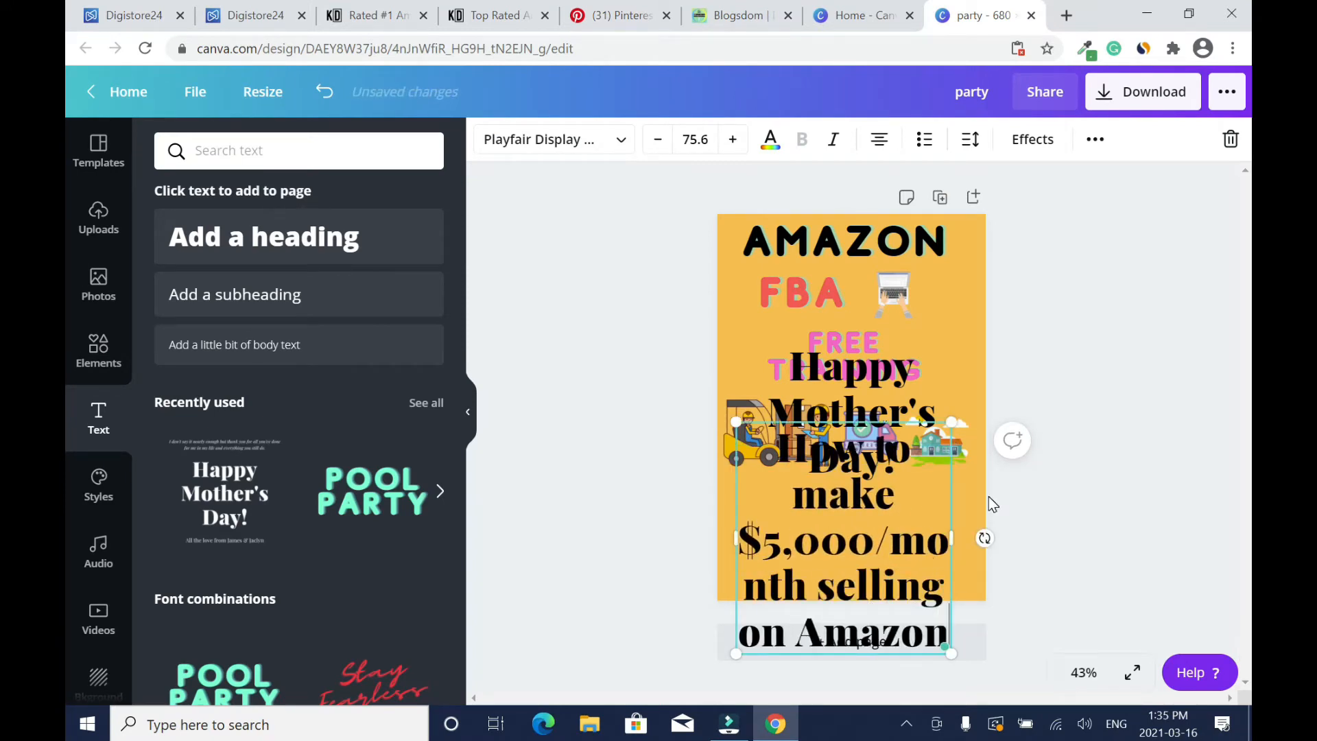
- Resize the income text to font size 35 across the page beneath the graphics and insert "you can" after "How"
drag(952, 422, 823, 561)
drag(823, 607, 918, 528)
double_click(841, 537)
click(784, 531)
text(you can)
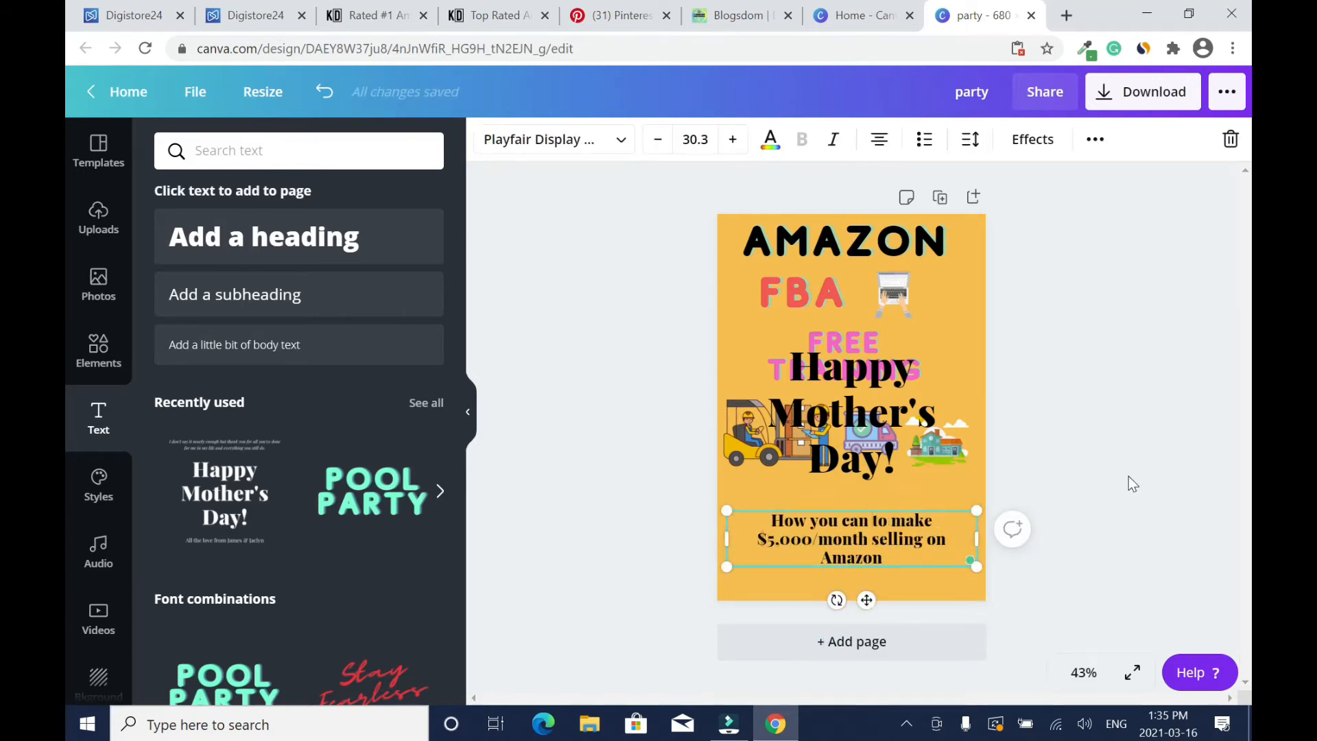
drag(977, 580, 985, 575)
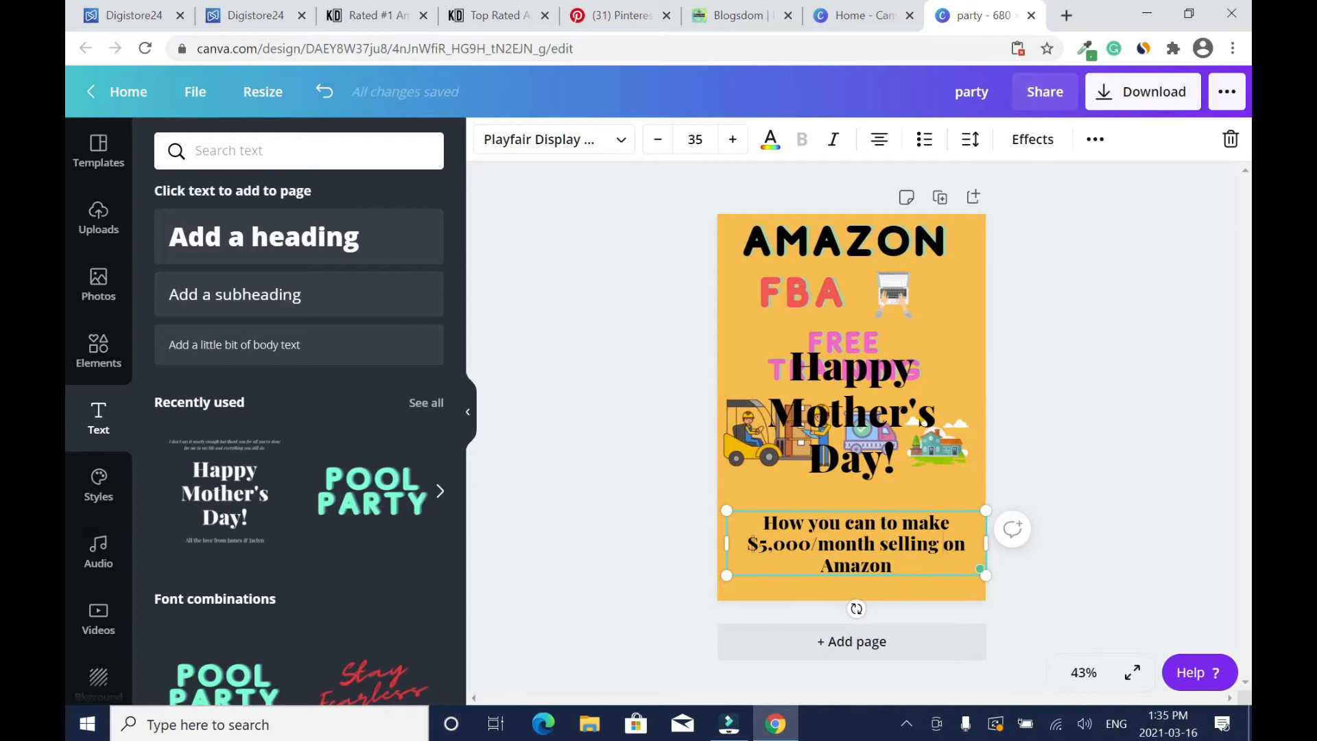
- Color the $5,000 amount in the income text red
drag(748, 544, 811, 544)
click(771, 141)
click(663, 358)
triple_click(768, 566)
click(1108, 454)
double_click(775, 547)
drag(748, 544, 811, 545)
click(770, 141)
click(176, 474)
click(646, 312)
- Move the income text aside past the page's right edge and delete the leftover Happy Mother's Day heading
click(909, 542)
drag(900, 544, 1097, 302)
click(868, 439)
key(Delete)
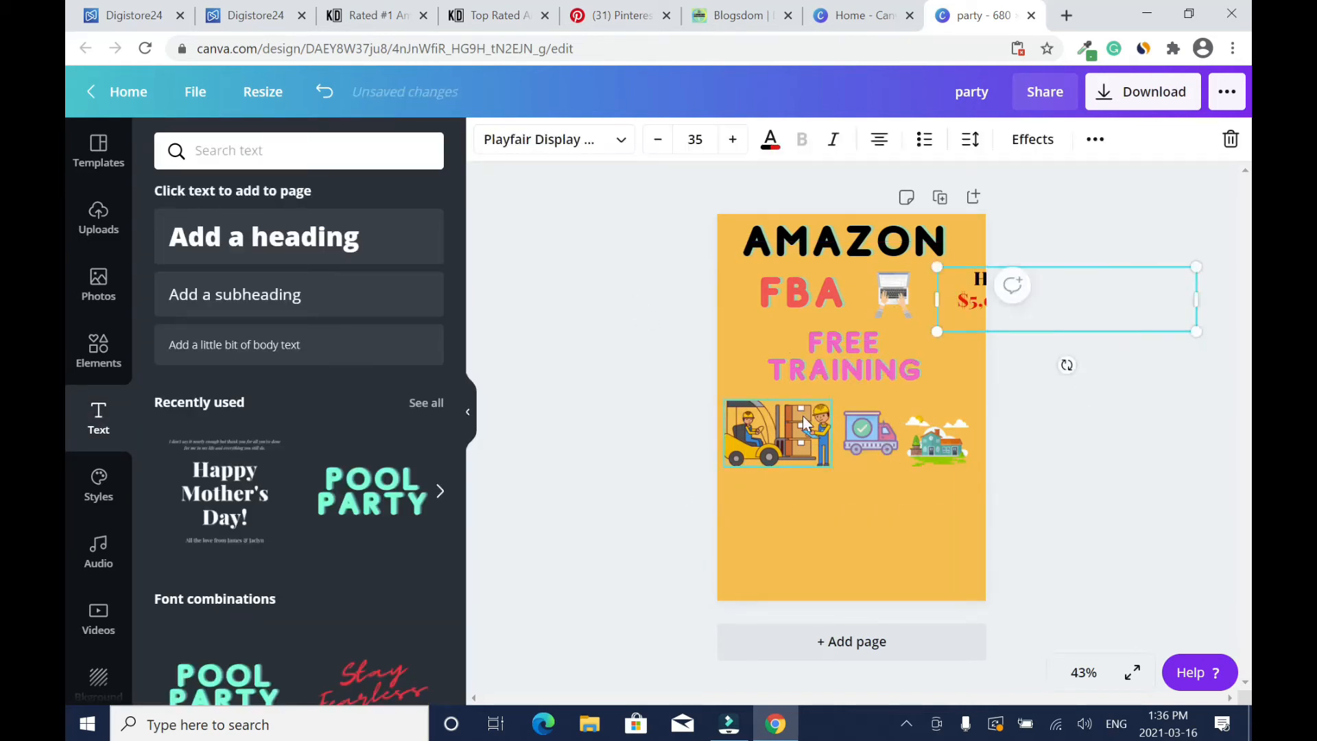
- Shift the graphics and the FREE TRAINING, FBA and AMAZON headings down the page and place the income text above them
drag(796, 439, 789, 534)
drag(873, 429, 872, 525)
drag(936, 441, 947, 527)
drag(853, 368, 861, 439)
drag(817, 284, 817, 365)
drag(903, 280, 907, 355)
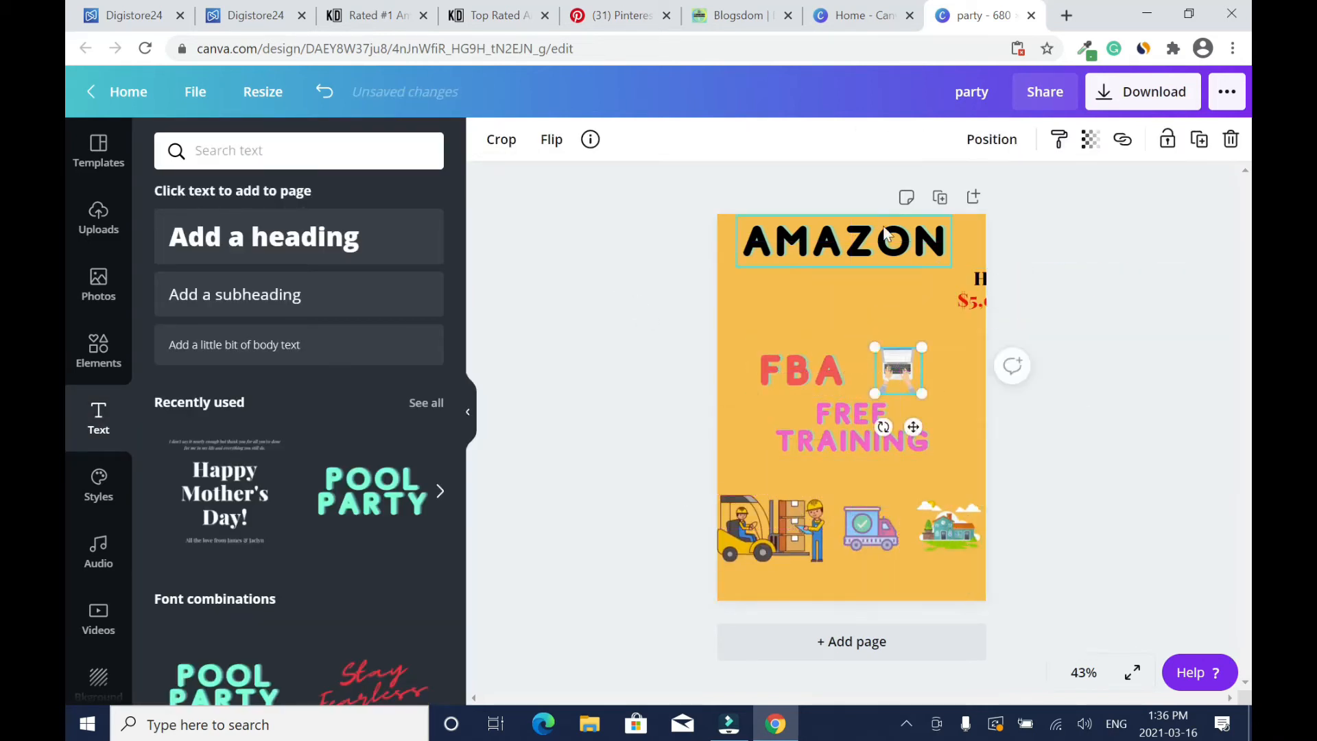
drag(900, 242, 908, 320)
drag(1132, 282, 912, 229)
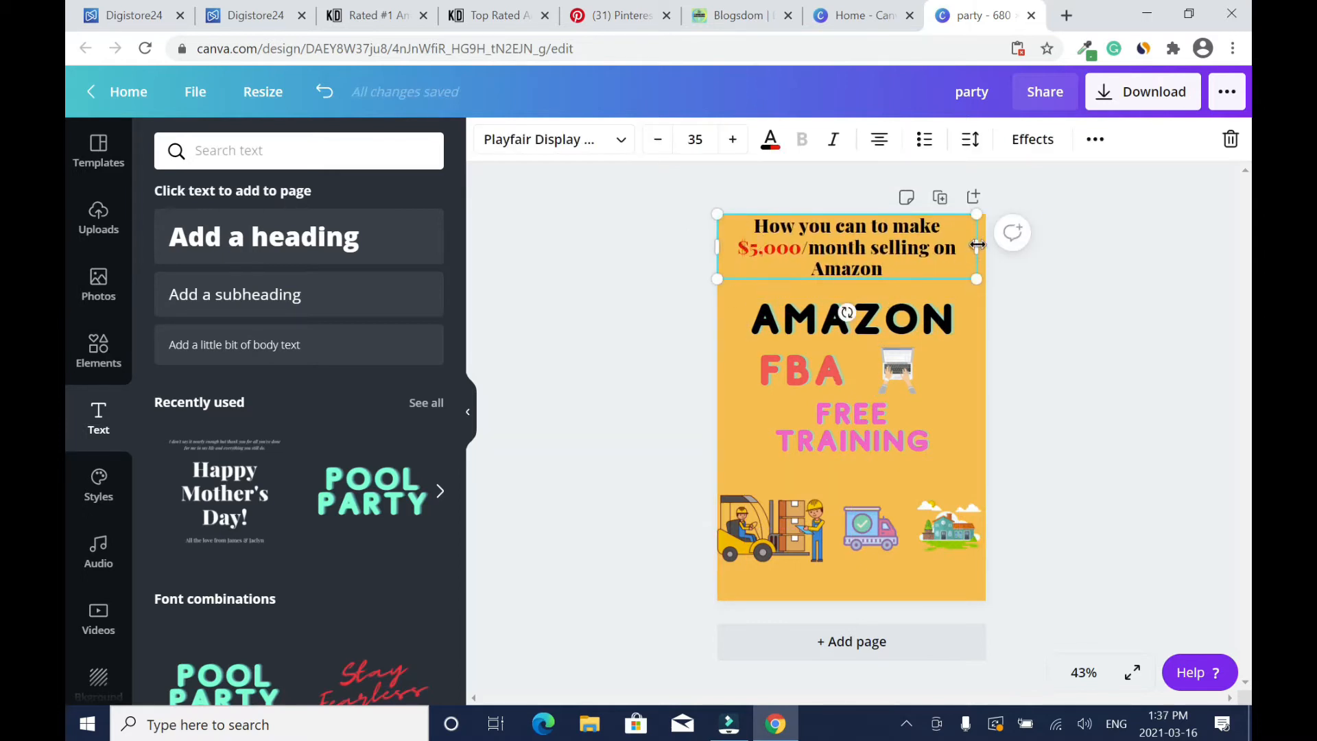
- Replace the words before $5,000 in the income text with "Possible"
double_click(892, 248)
click(677, 285)
click(938, 229)
drag(940, 227, 753, 226)
text(Possible)
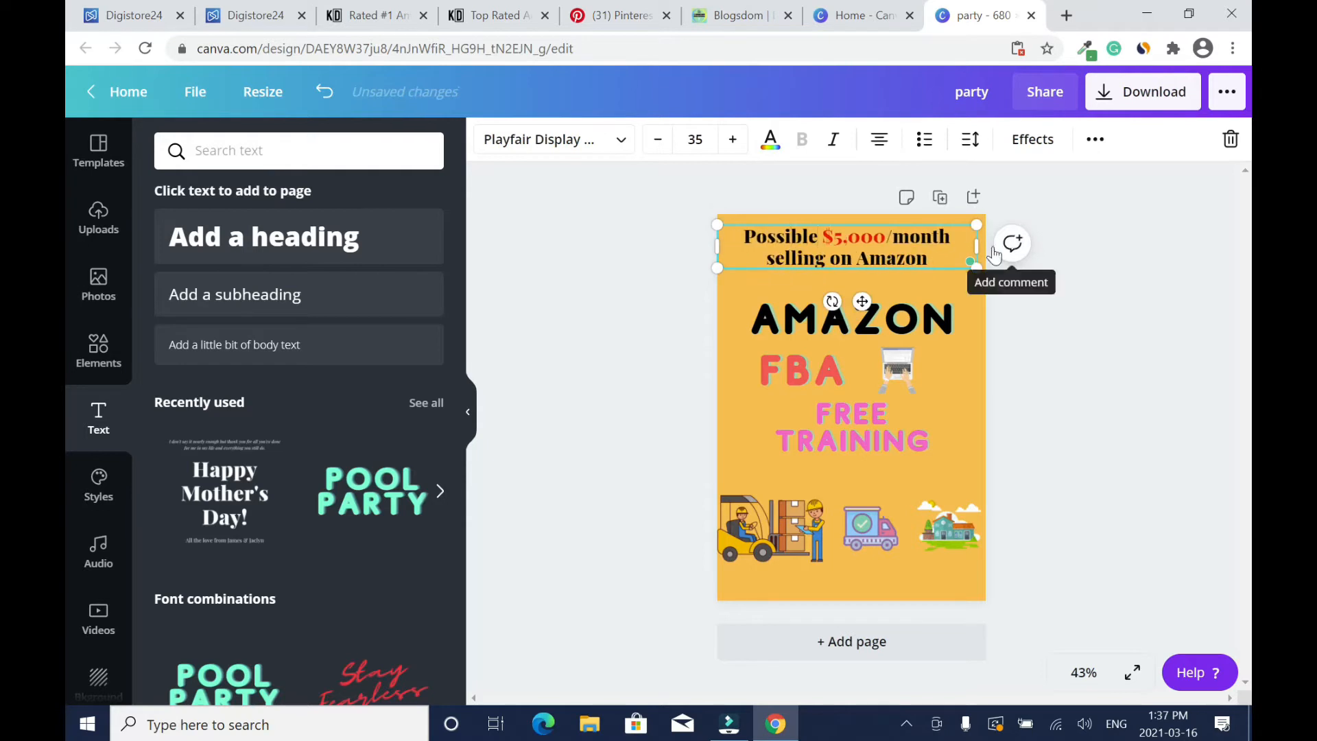
- Delete "selling on Amazon" from the income text and enlarge the remaining line to span the page's upper edge
drag(928, 259, 766, 258)
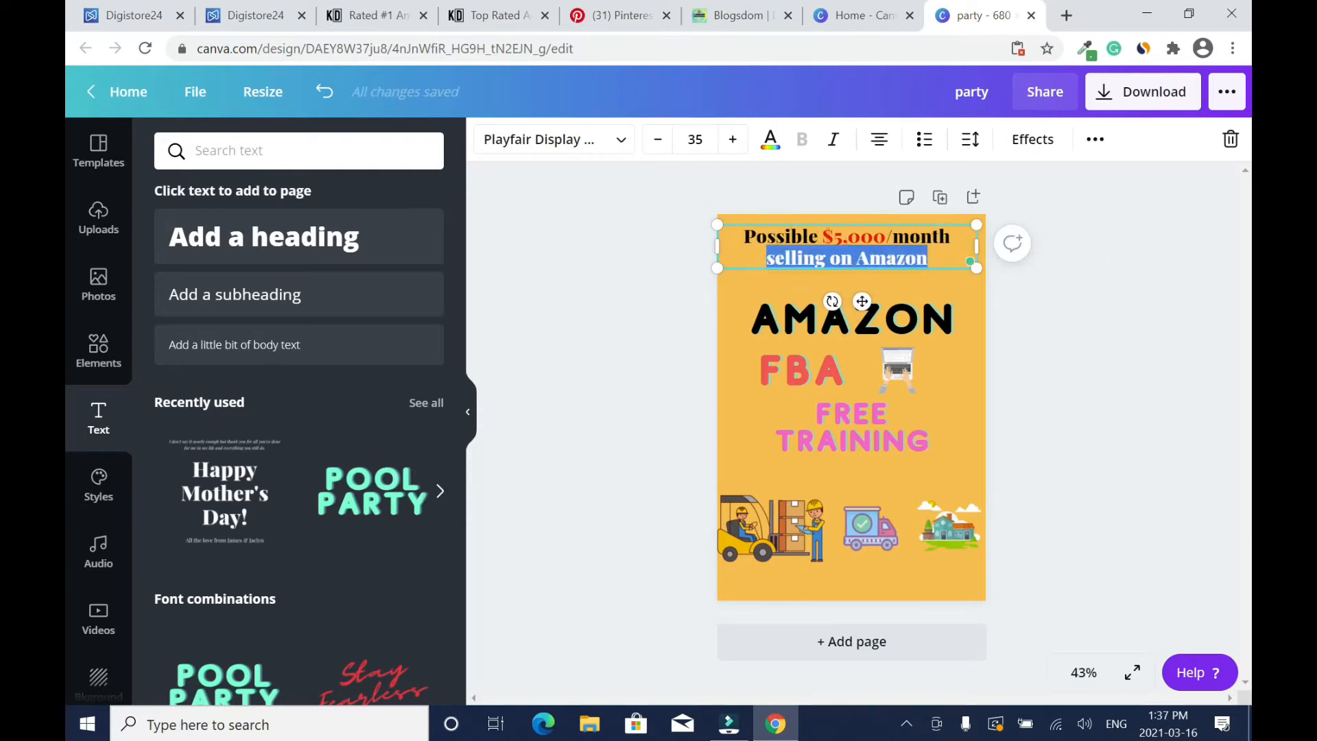
key(BackSpace)
mouse_move(1026, 250)
mouse_down()
mouse_move(1033, 310)
mouse_move(1033, 244)
mouse_move(1010, 242)
mouse_up()
drag(857, 236, 859, 235)
click(1129, 223)
- Move the AMAZON, FBA and FREE TRAINING headings with the laptop, and the row of graphics, up closer to the income text
drag(865, 321, 874, 274)
drag(828, 369, 828, 337)
drag(897, 374, 905, 326)
drag(805, 351, 828, 332)
drag(870, 442, 878, 403)
click(763, 547)
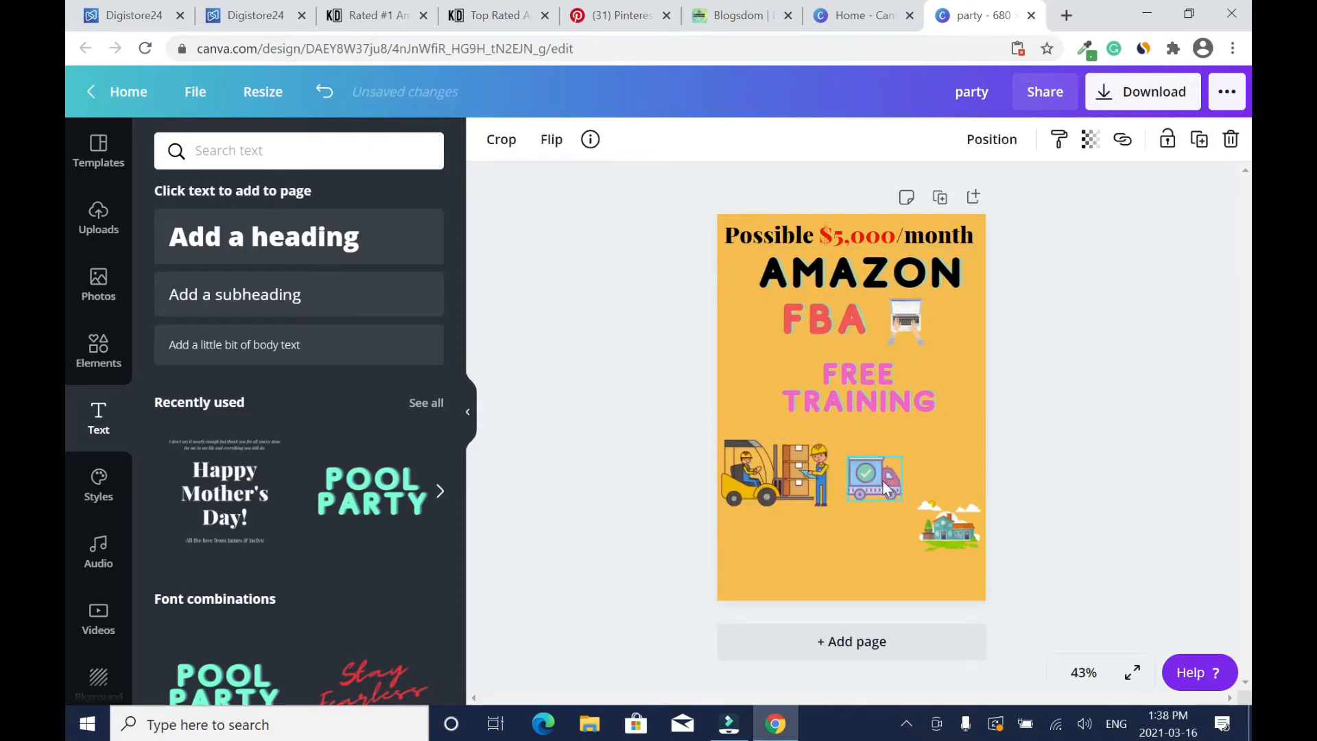
click(1105, 441)
- Insert the Happy Mother's Day font combination, remove its small text lines, and check Pinterest before returning to the design
click(224, 494)
click(1231, 139)
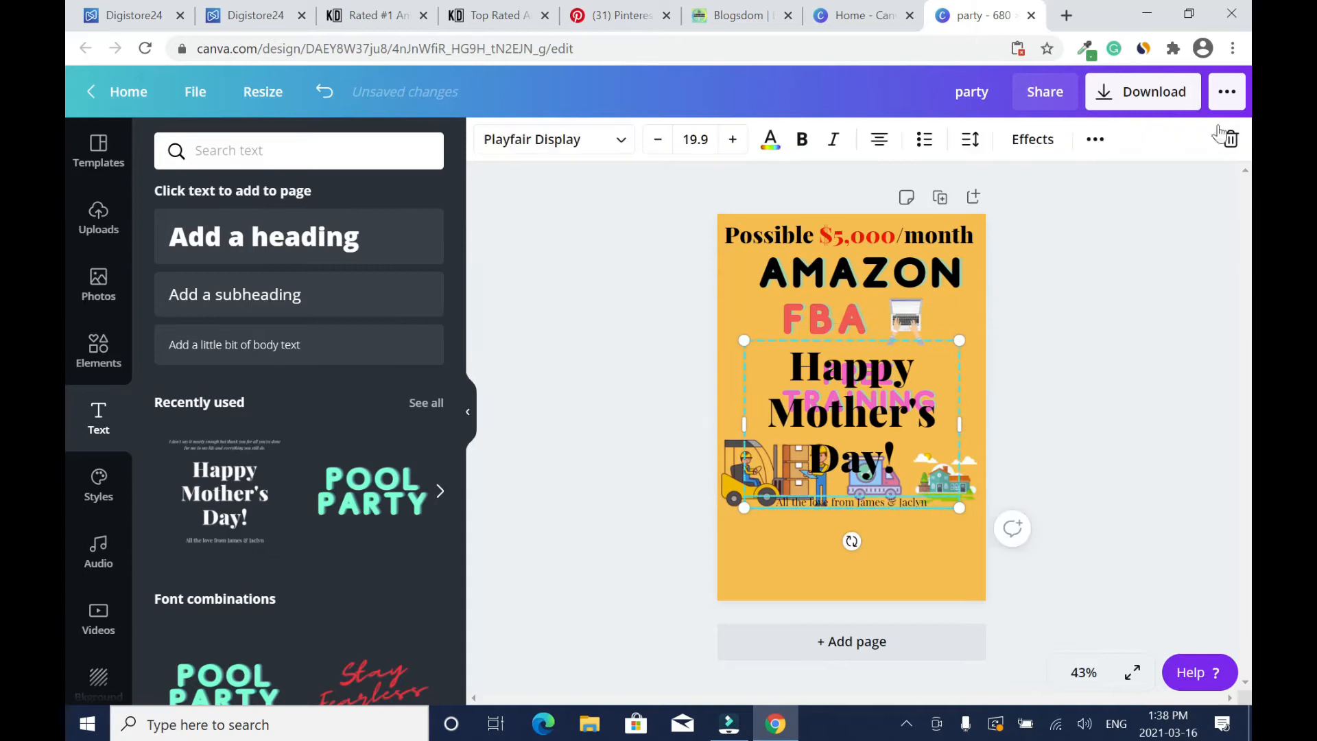
click(621, 15)
click(981, 15)
- Replace the new heading's text with "Work From Home" and fit it on one line beneath the graphics at font size 53.6
double_click(935, 589)
text(Work From Home)
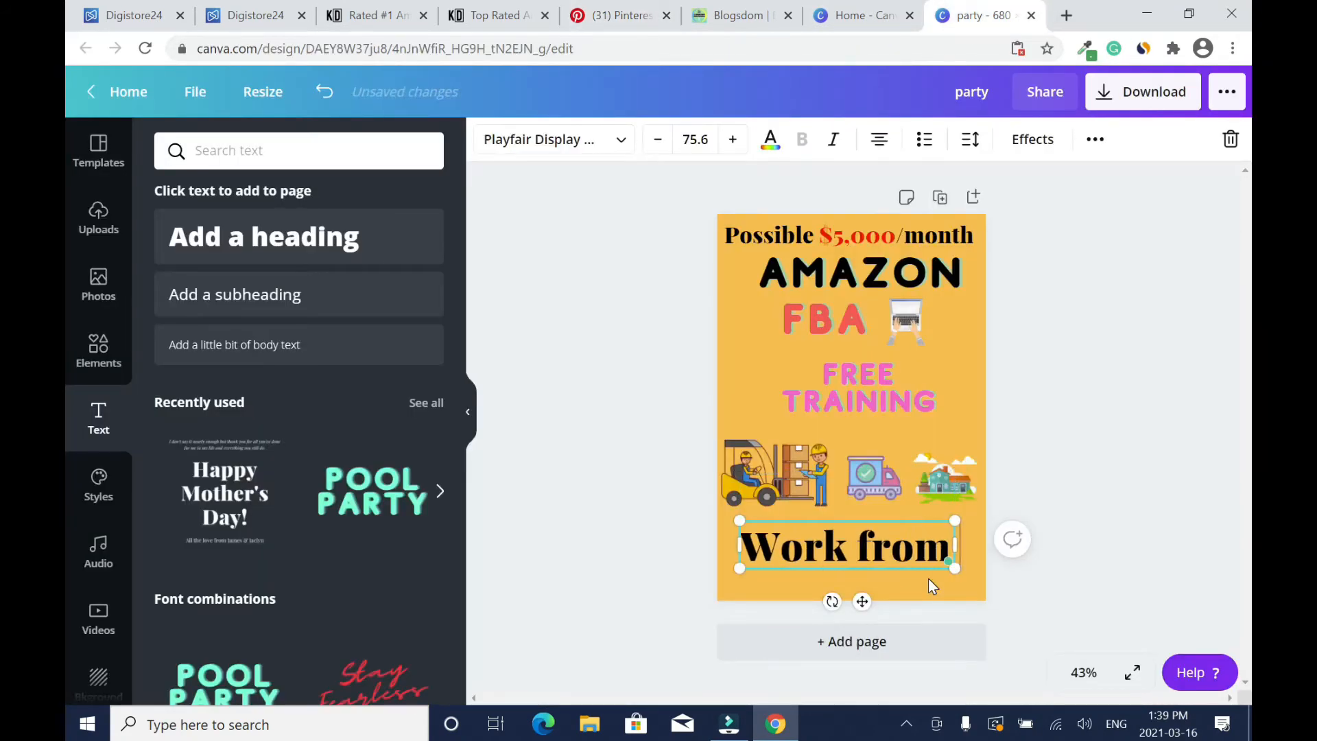
drag(955, 546, 922, 551)
click(1031, 527)
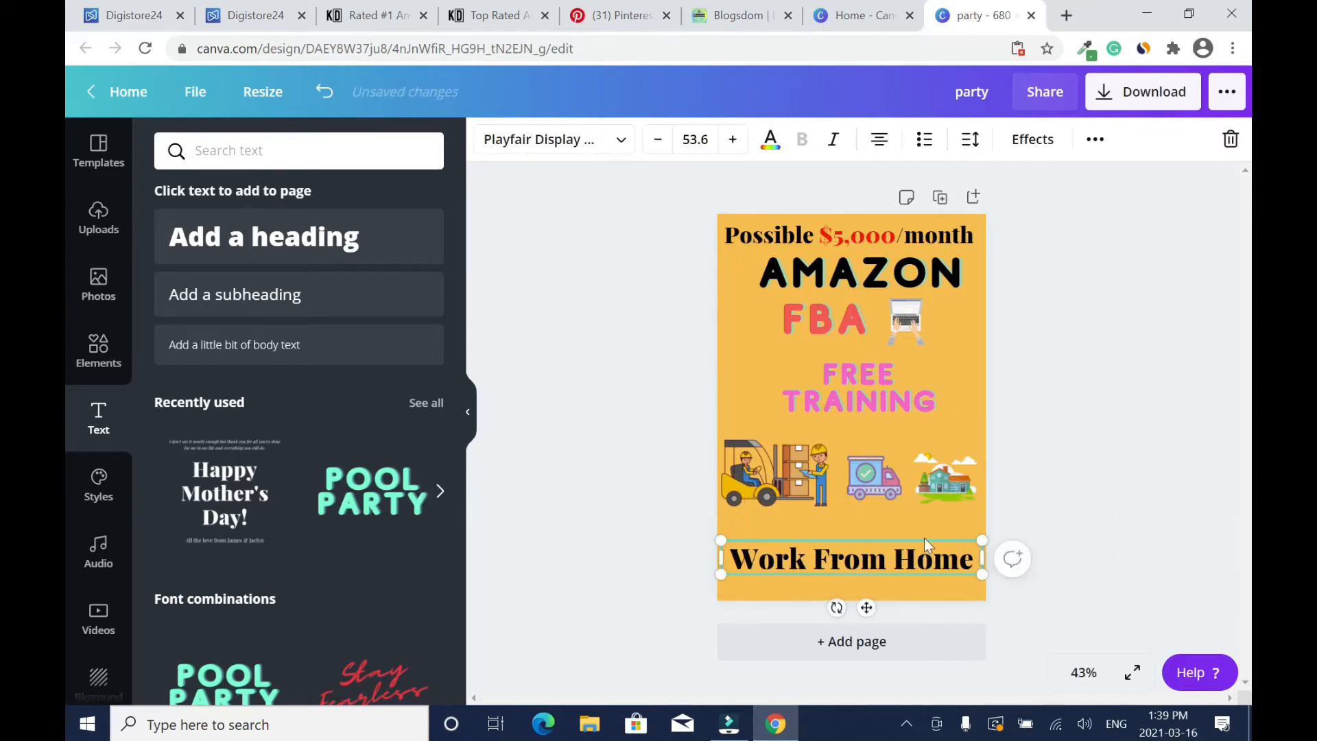
- Color the "Work From Home" text purple
click(771, 139)
click(426, 506)
click(377, 455)
click(592, 423)
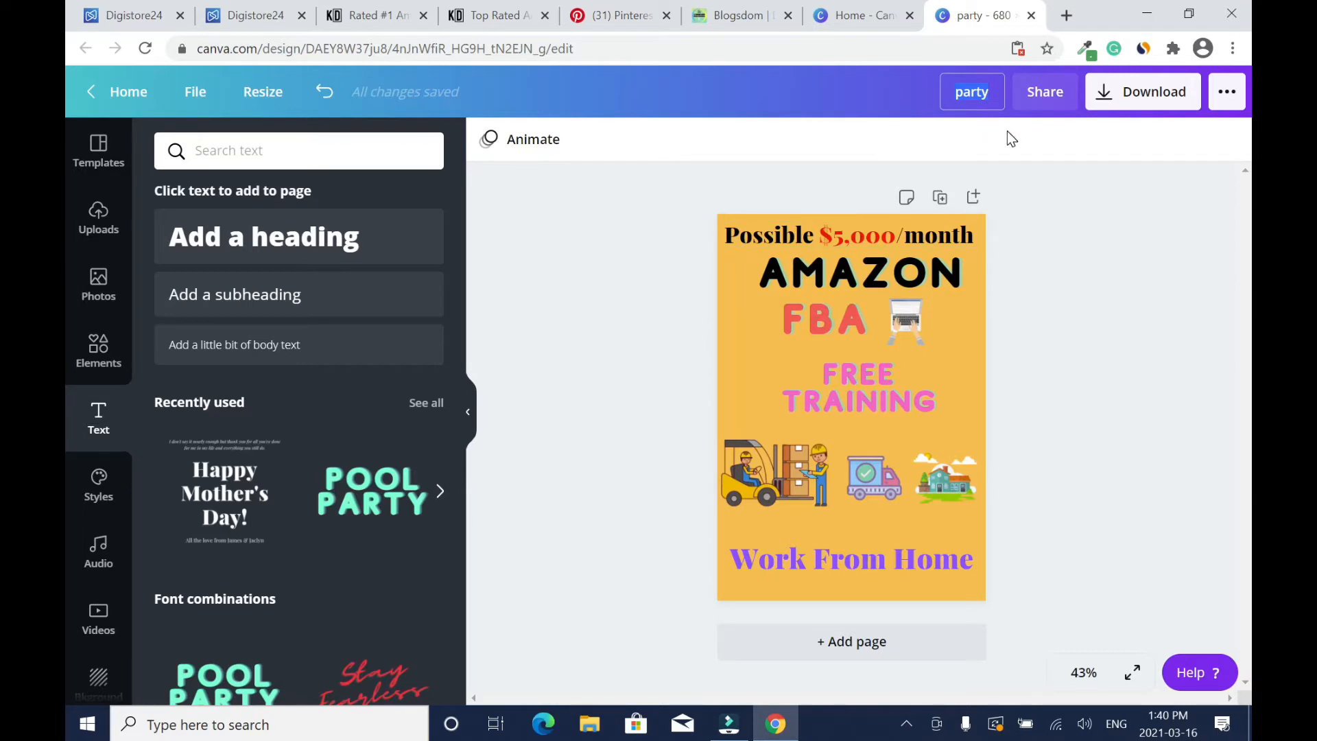
- Rename the design as "Amazon FBA for Beginners - Work from home"
text(Amazon FBA)
text( tRAINING)
key(BackSpace)
key(BackSpace)
key(BackSpace)
key(BackSpace)
key(BackSpace)
key(BackSpace)
key(BackSpace)
key(BackSpace)
text(FOR)
key(BackSpace)
key(BackSpace)
key(BackSpace)
text(for)
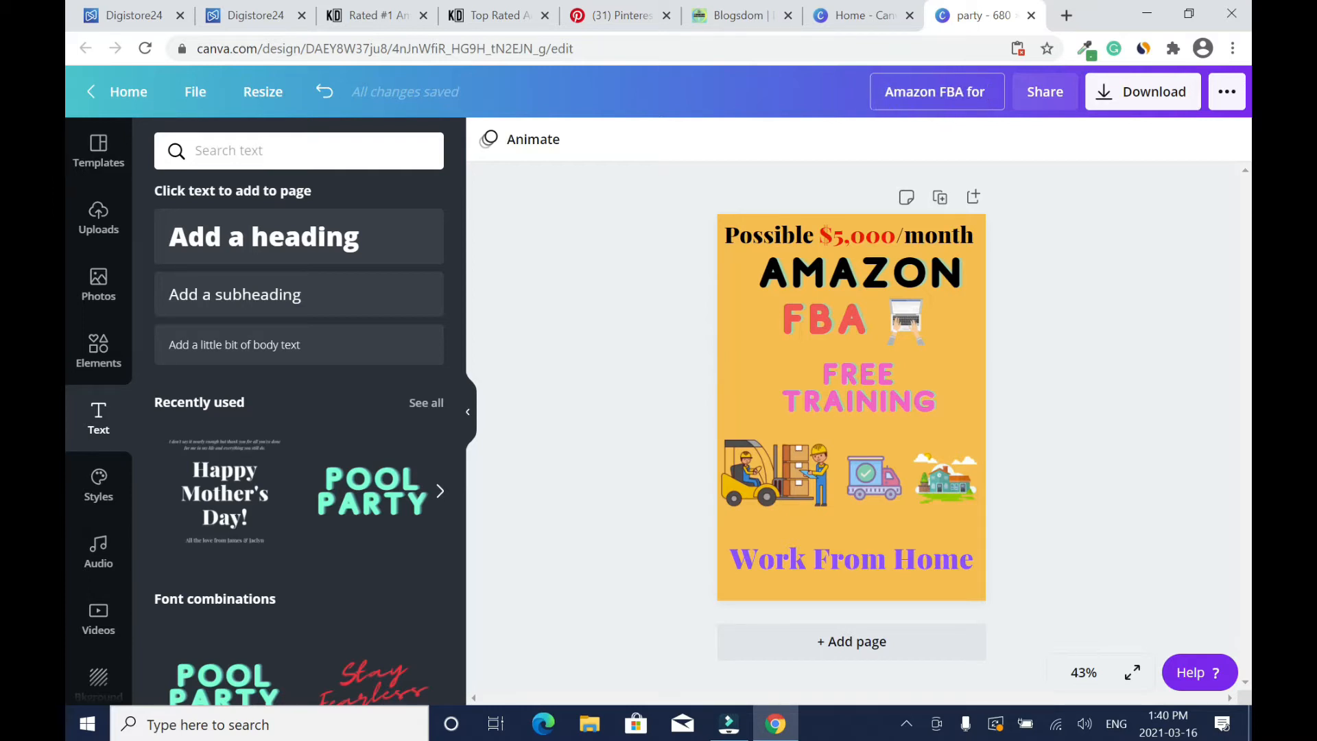
text( Beginners - Work from home)
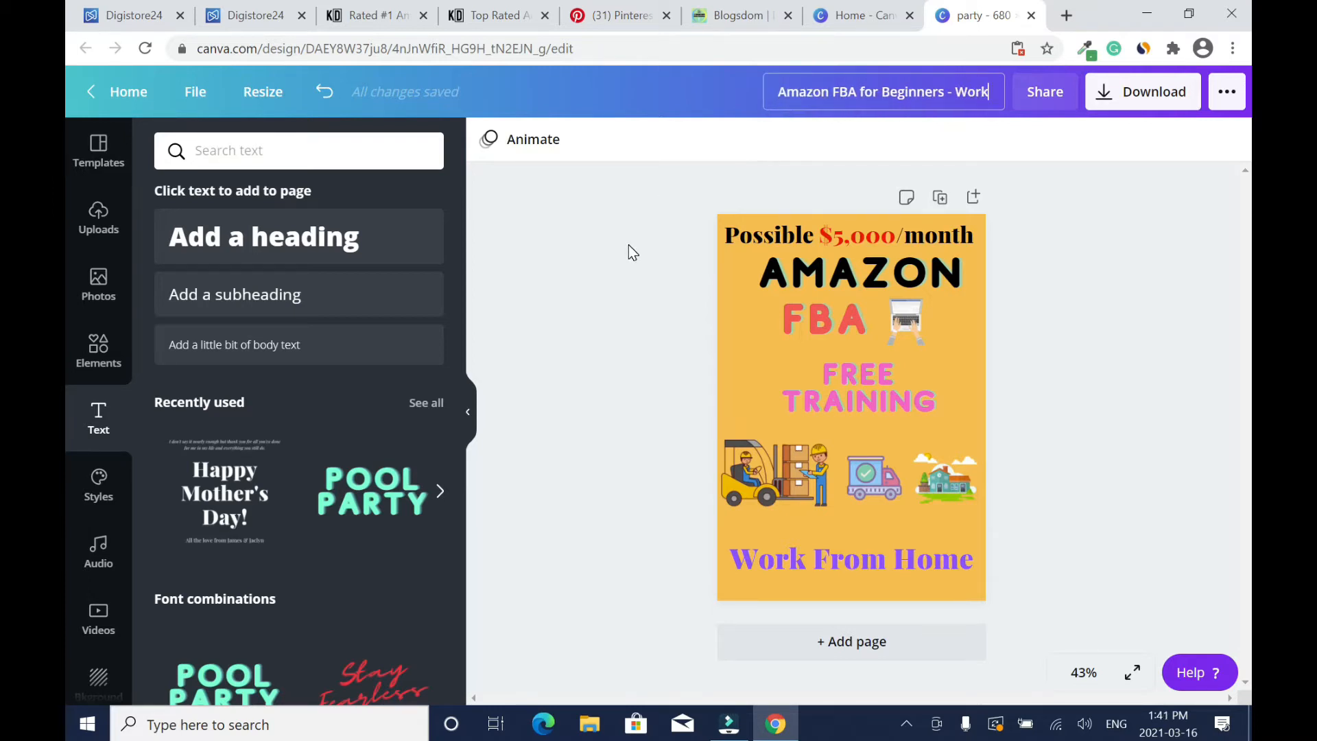
click(570, 292)
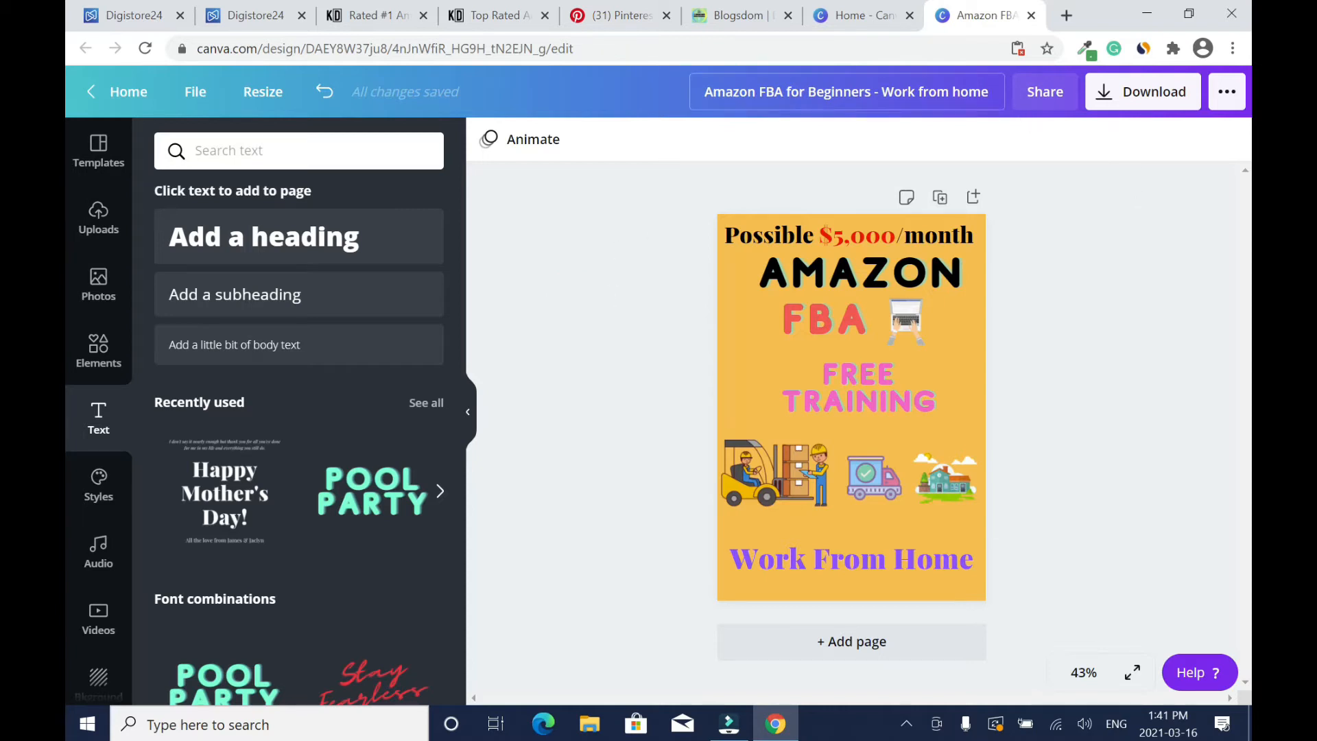
- Download the design as a PNG and add the downloaded image to a new Pin on Pinterest
click(1101, 96)
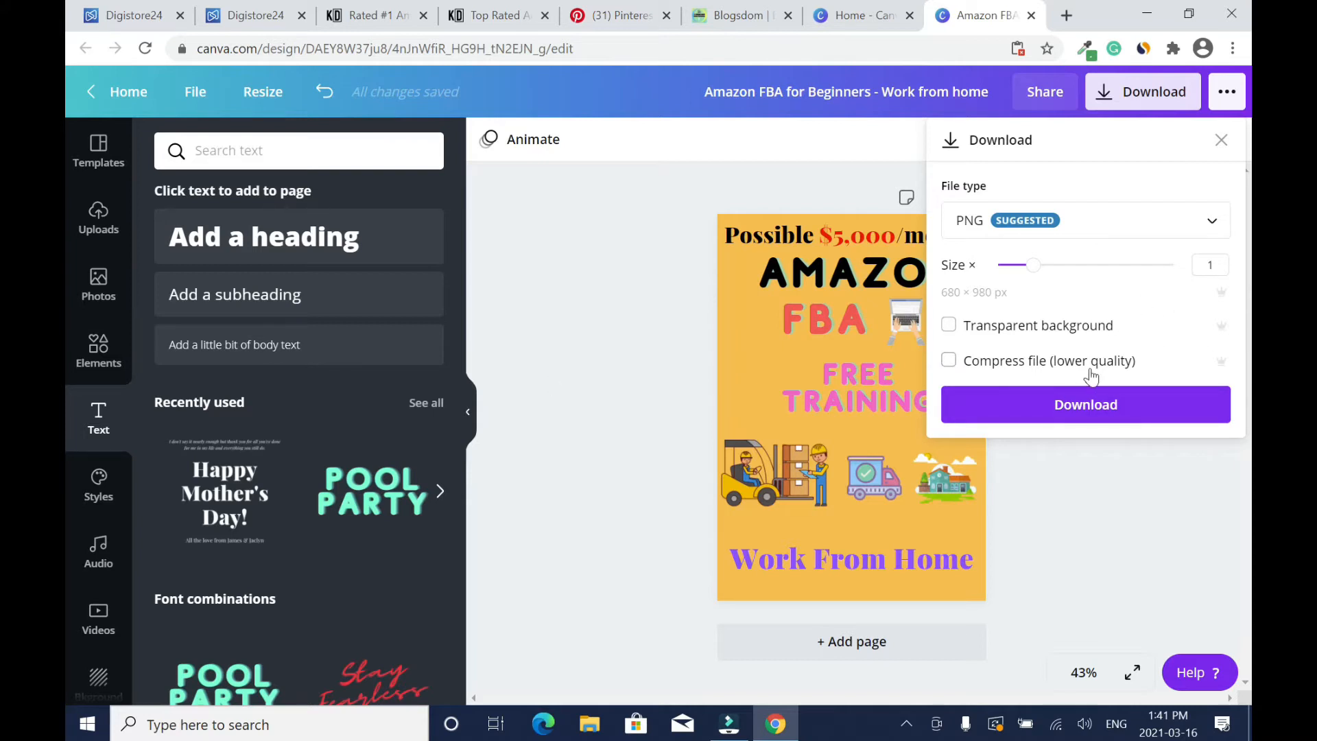
click(1116, 408)
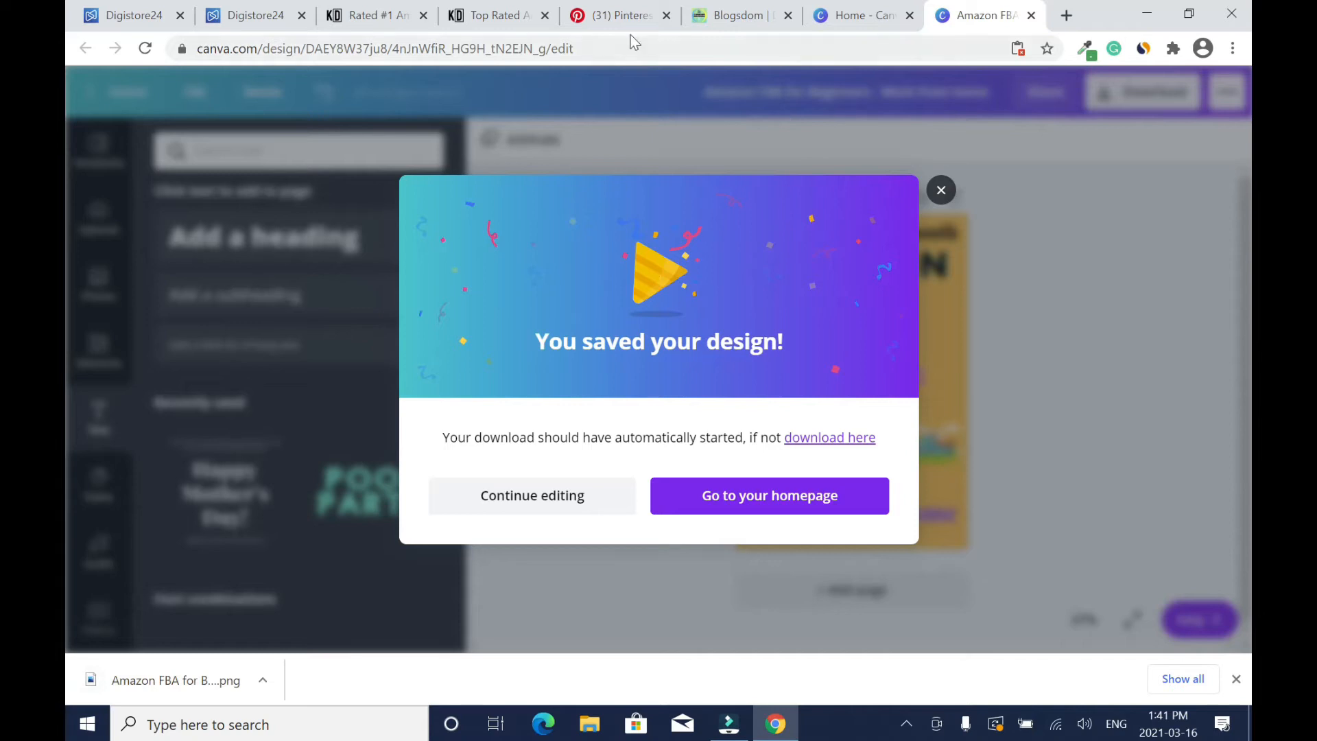
click(613, 18)
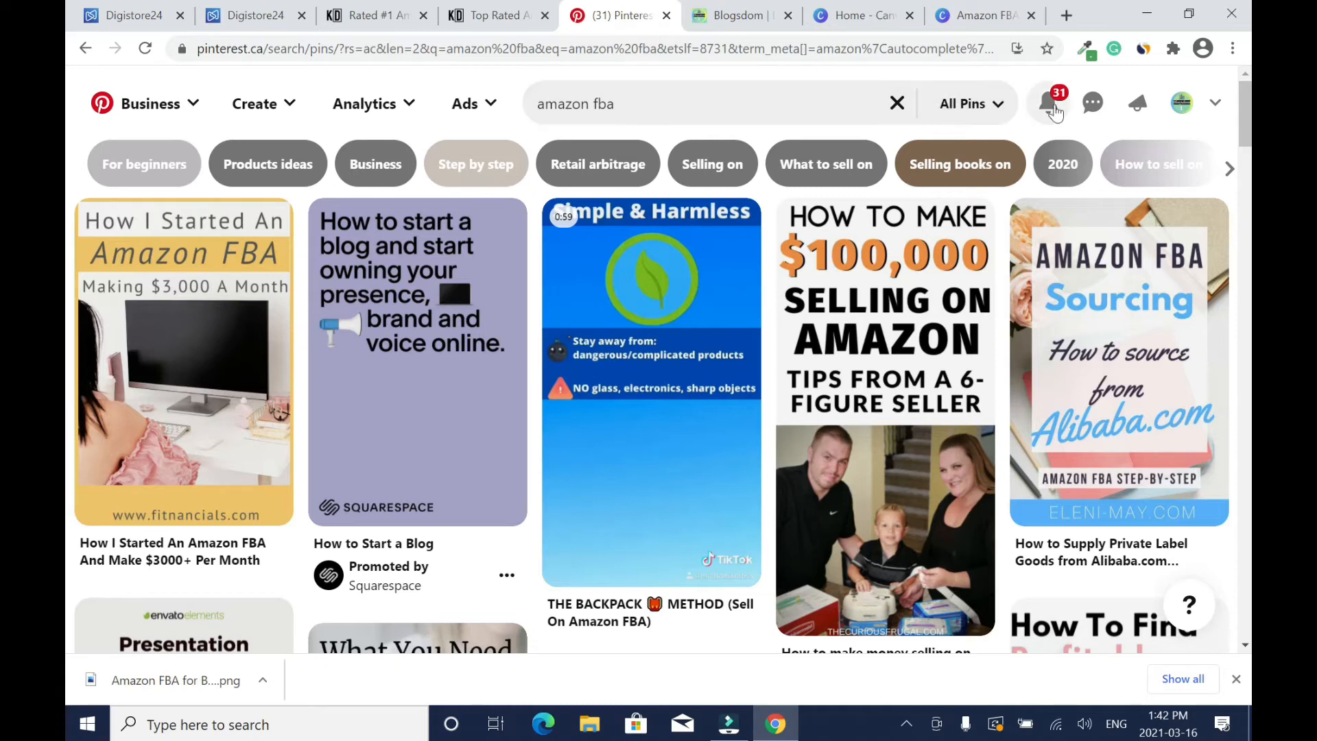
click(1182, 104)
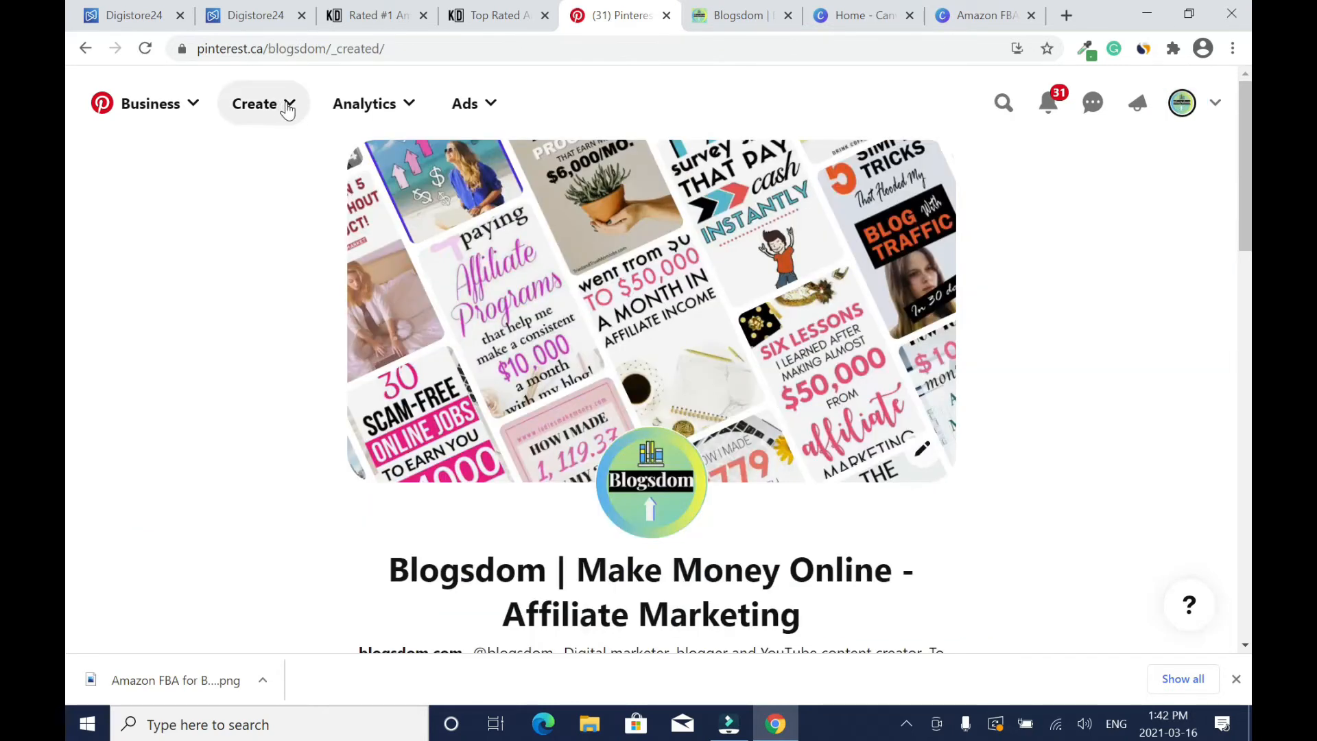
click(288, 110)
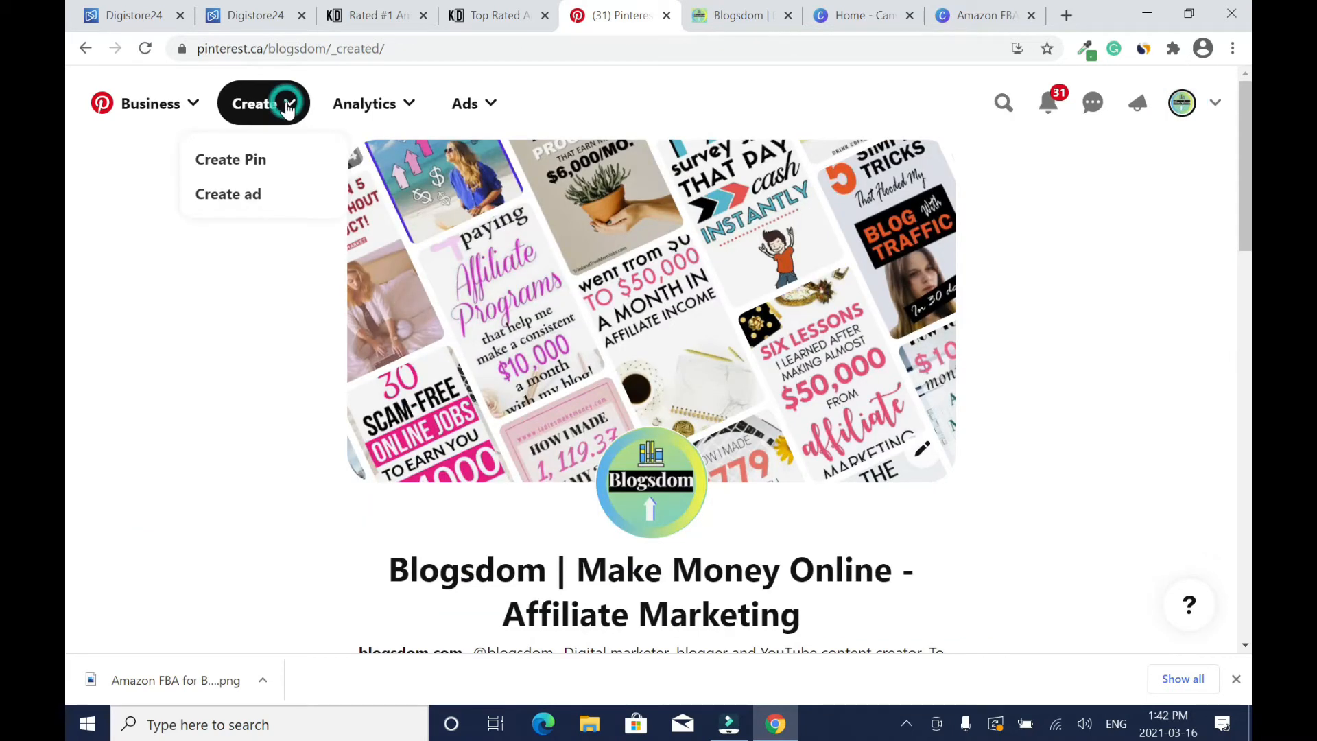
click(251, 159)
drag(157, 690, 424, 447)
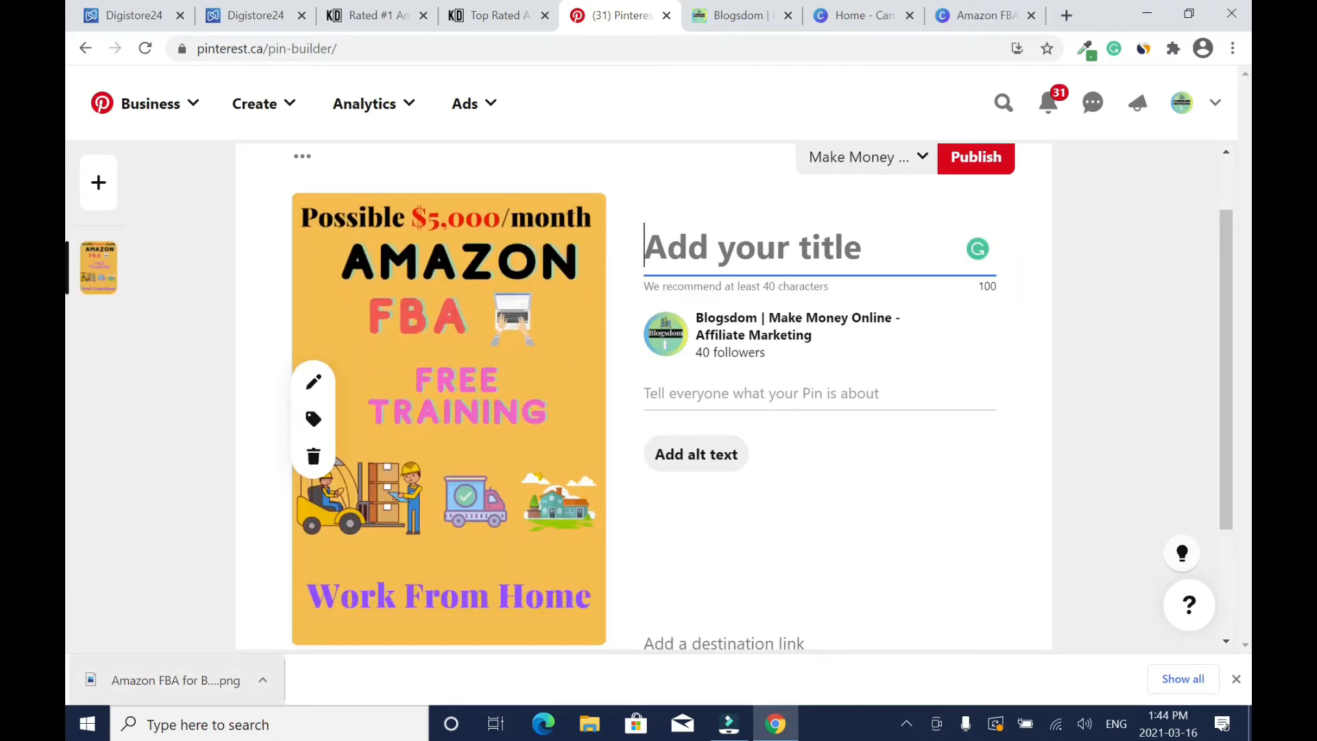
- Title the Pin "Amazon FBA for Beginners - Work From Home"
text(Ama)
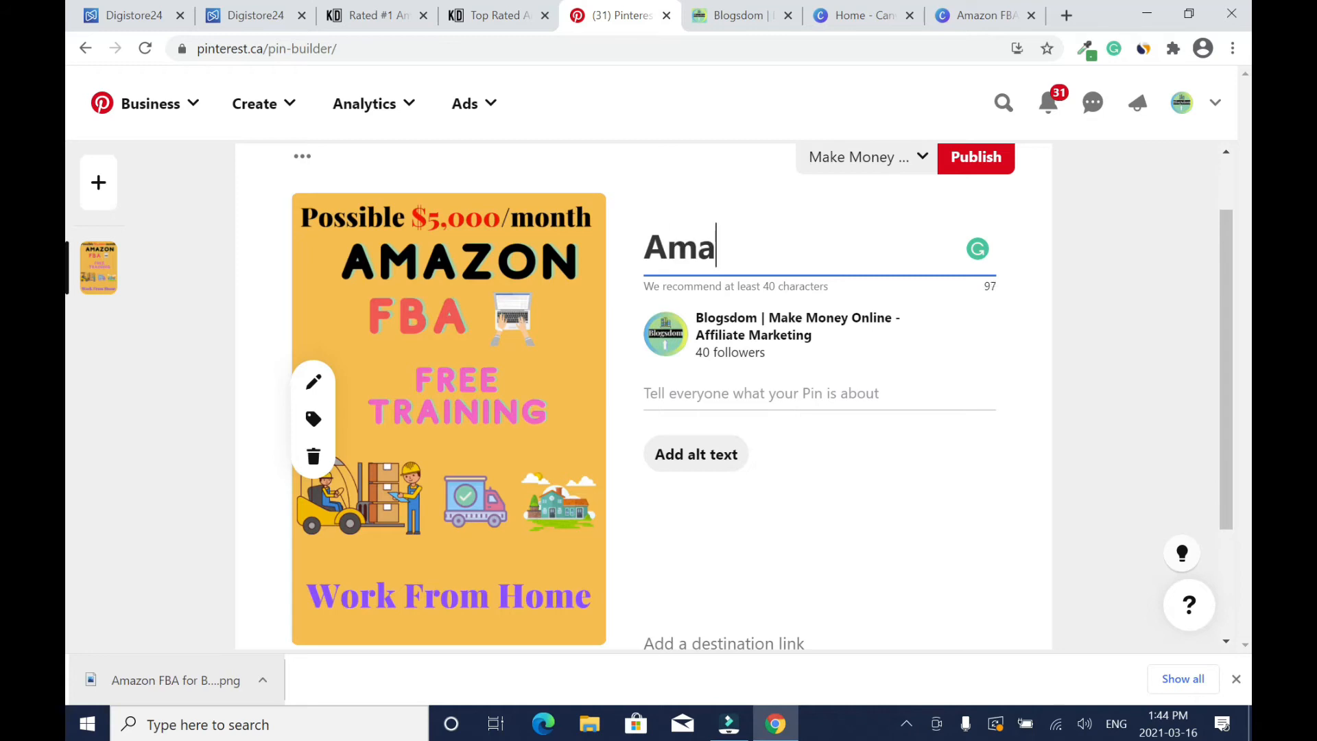
text(zon FBA For)
key(ctrl+shift+Left)
text(for Beginners - Wor )
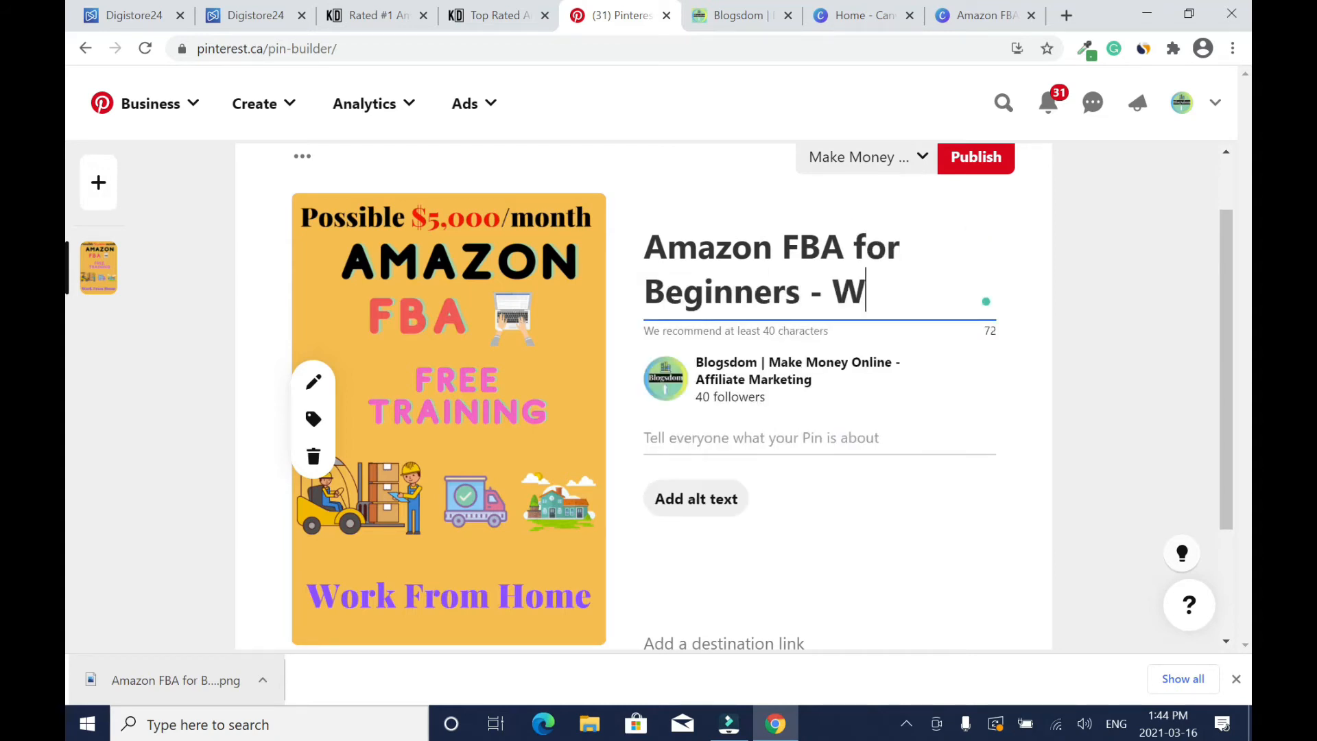
text(k From Home)
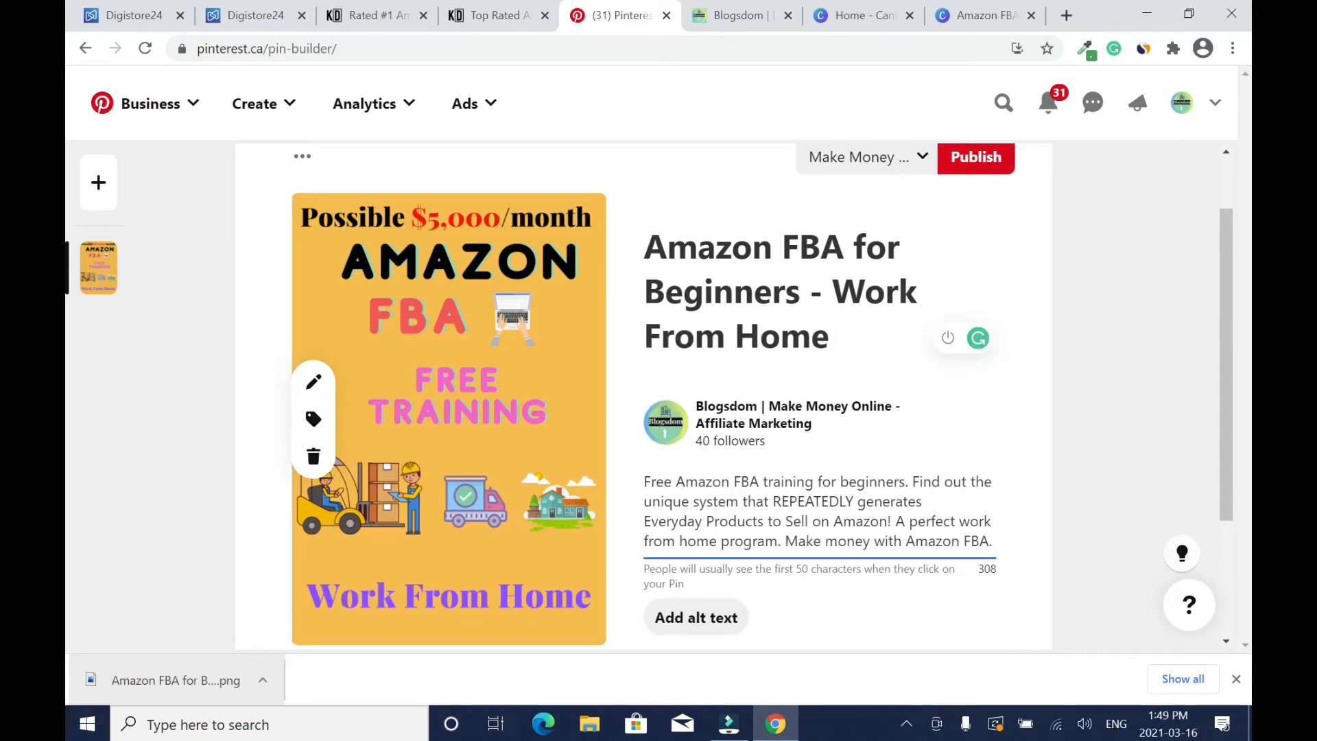
- Add a hashtag block after a blank line below the Pin's description, running from #Amazon and #AmazonFBA to #amazonassociate
key(Return)
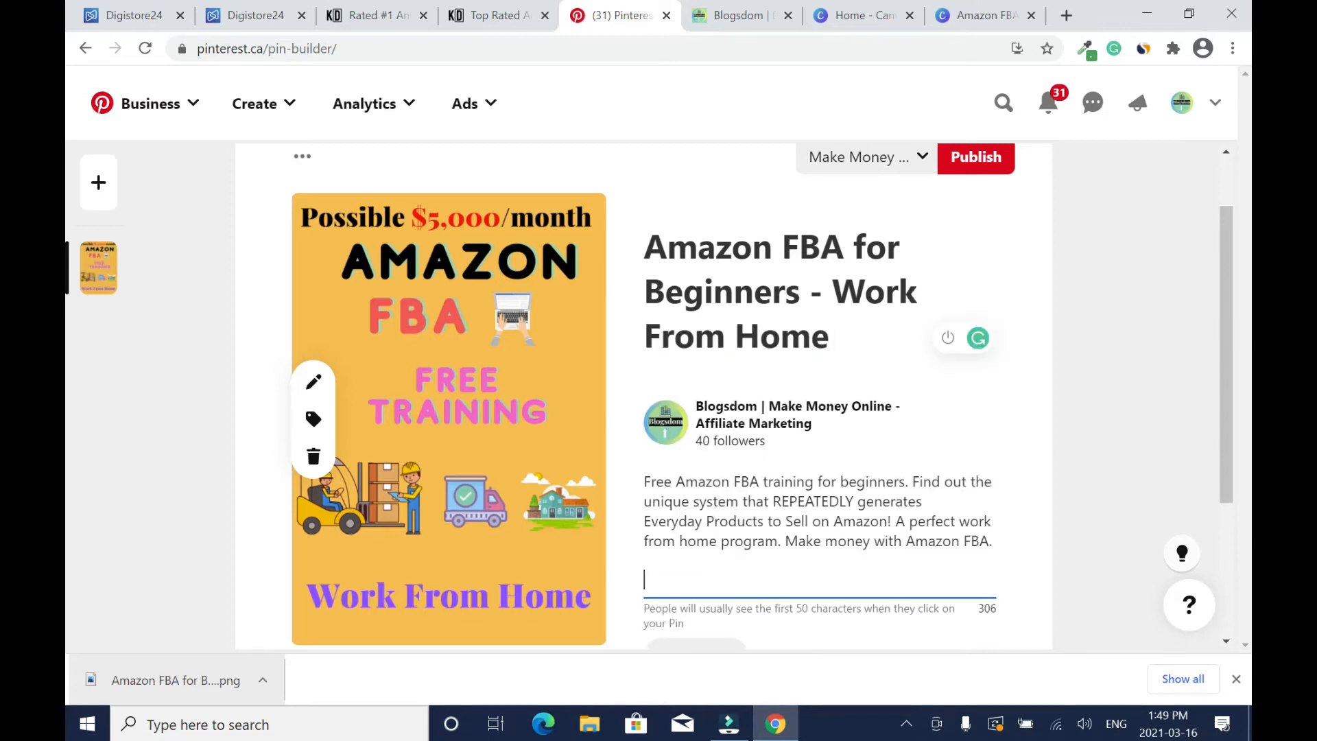
key(Return)
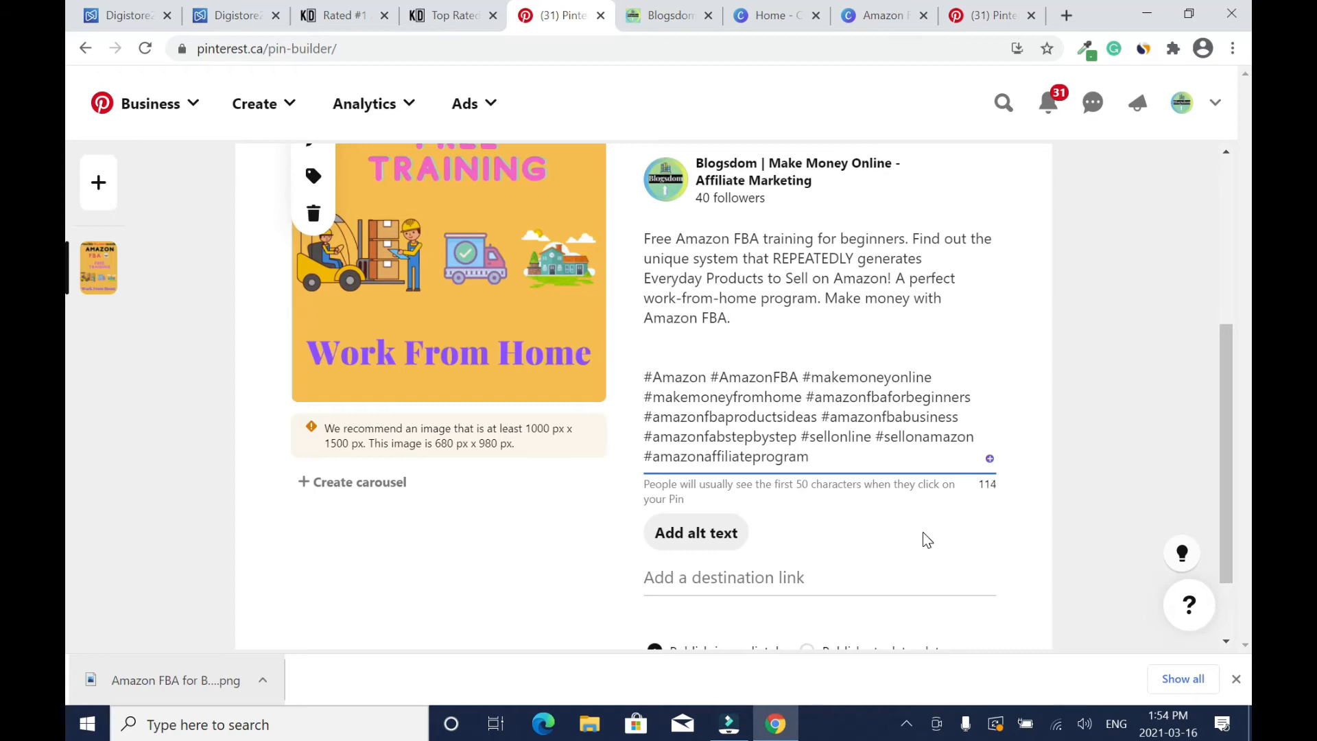
text(amazonassociate)
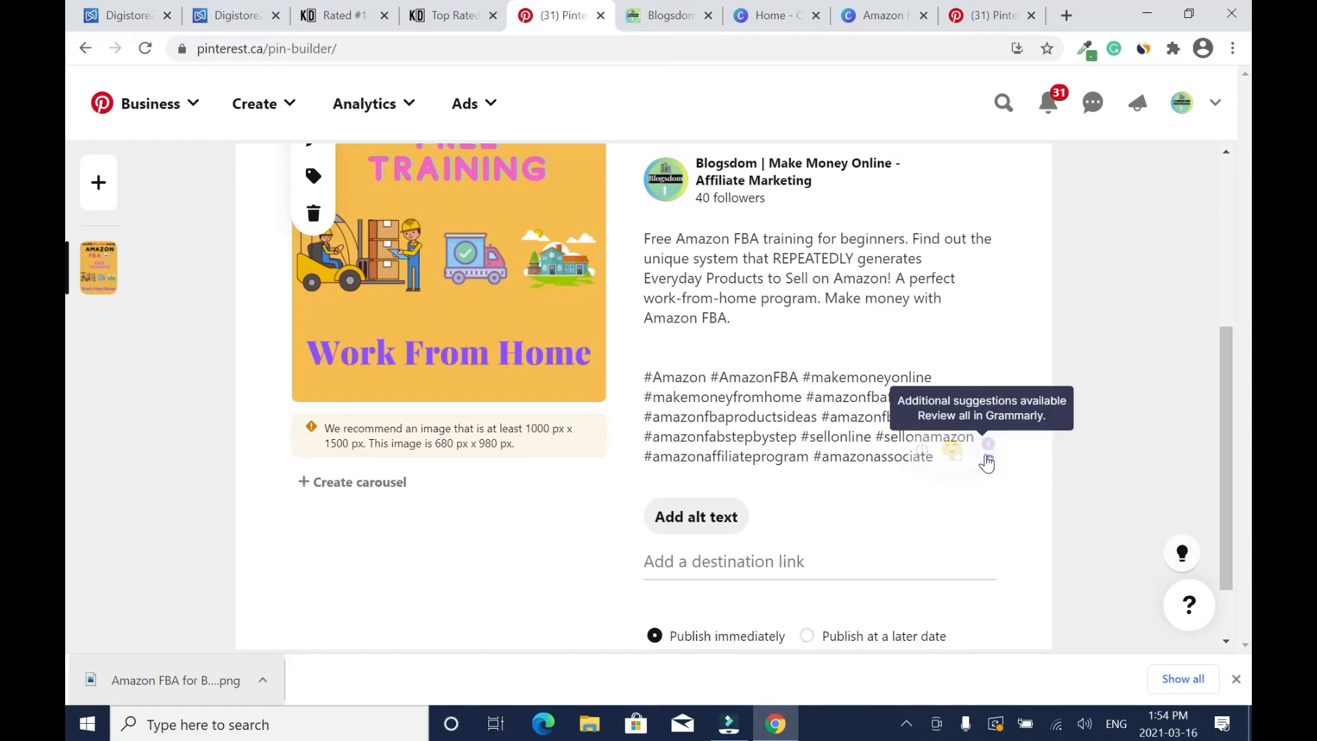
- Use Grammarly to review the Pin's description, change "Everyday" to "everyday" and leave no period after "generates"
click(988, 459)
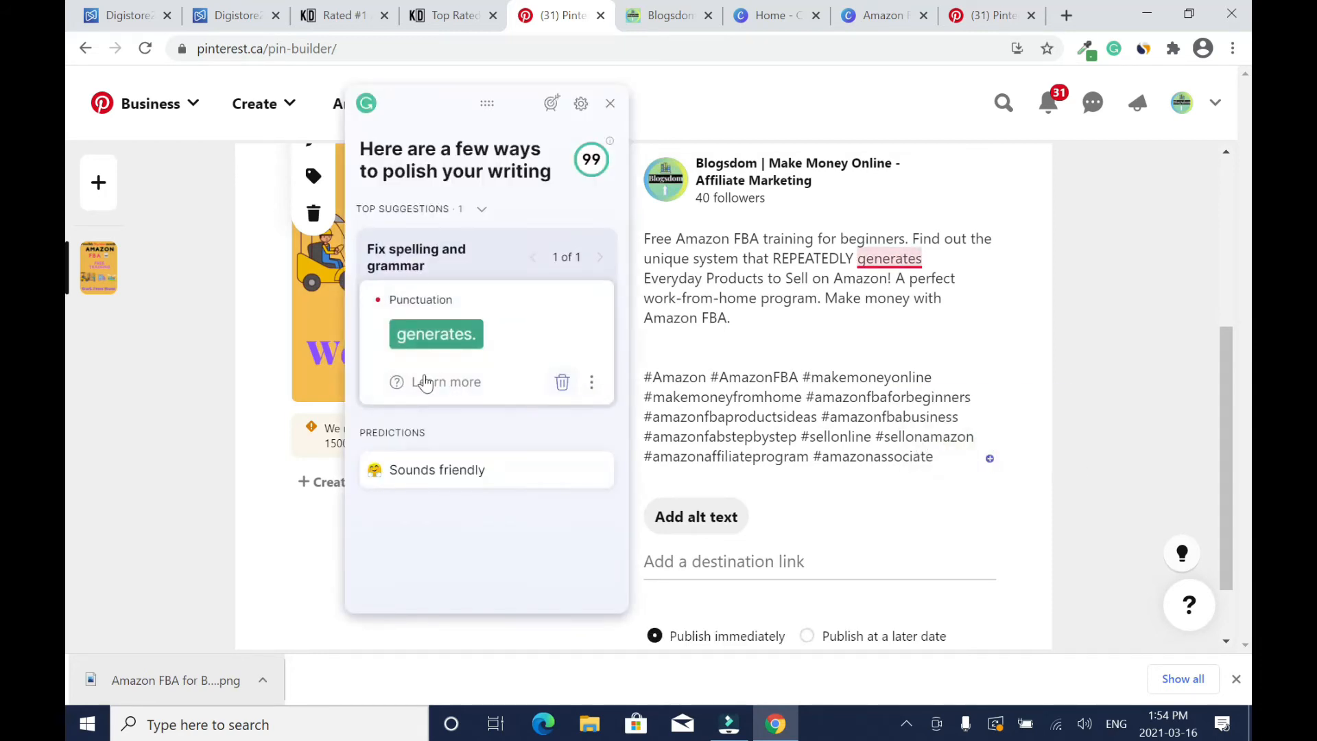
click(436, 337)
key(BackSpace)
text(e)
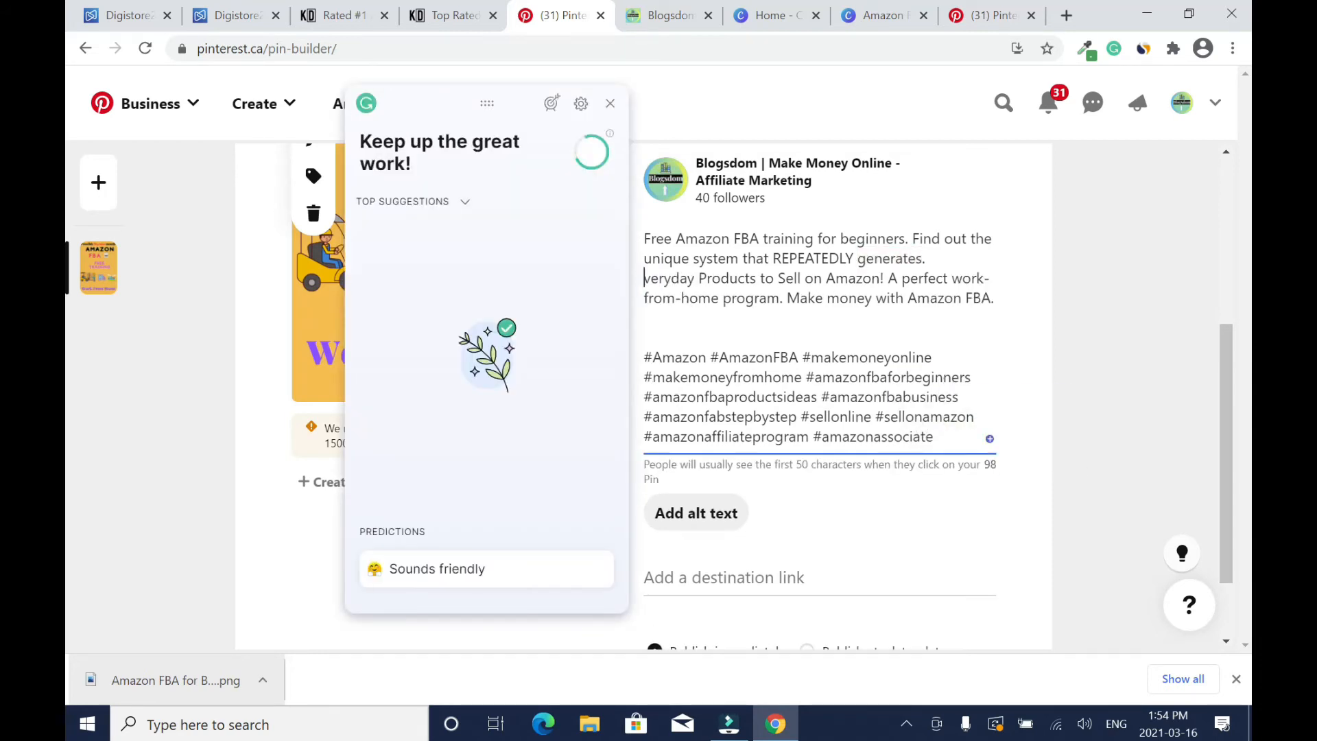
key(Left)
key(Left)
key(BackSpace)
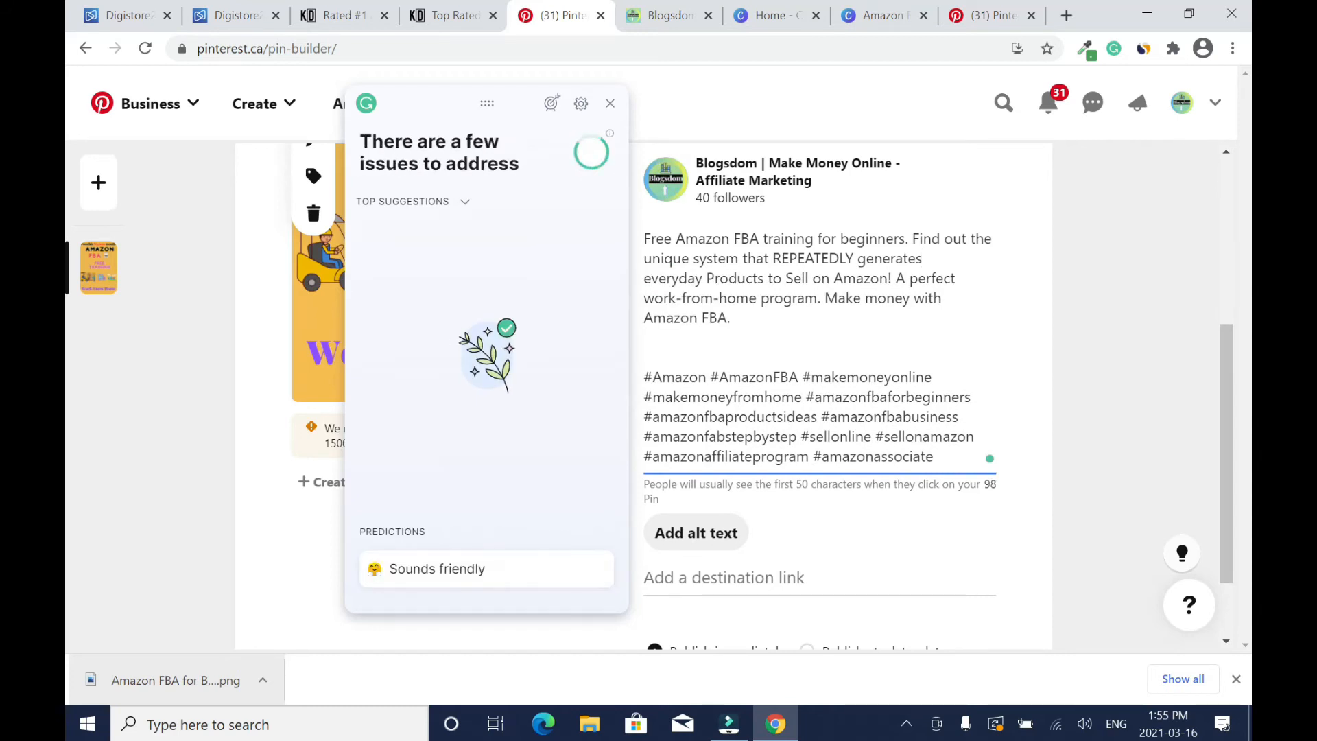
click(610, 103)
- Switch to Digistore24, choose to promote the Amazon FBA Zon Ninja Masterclass, and log in with the account password
scroll(617, 117, down, 3)
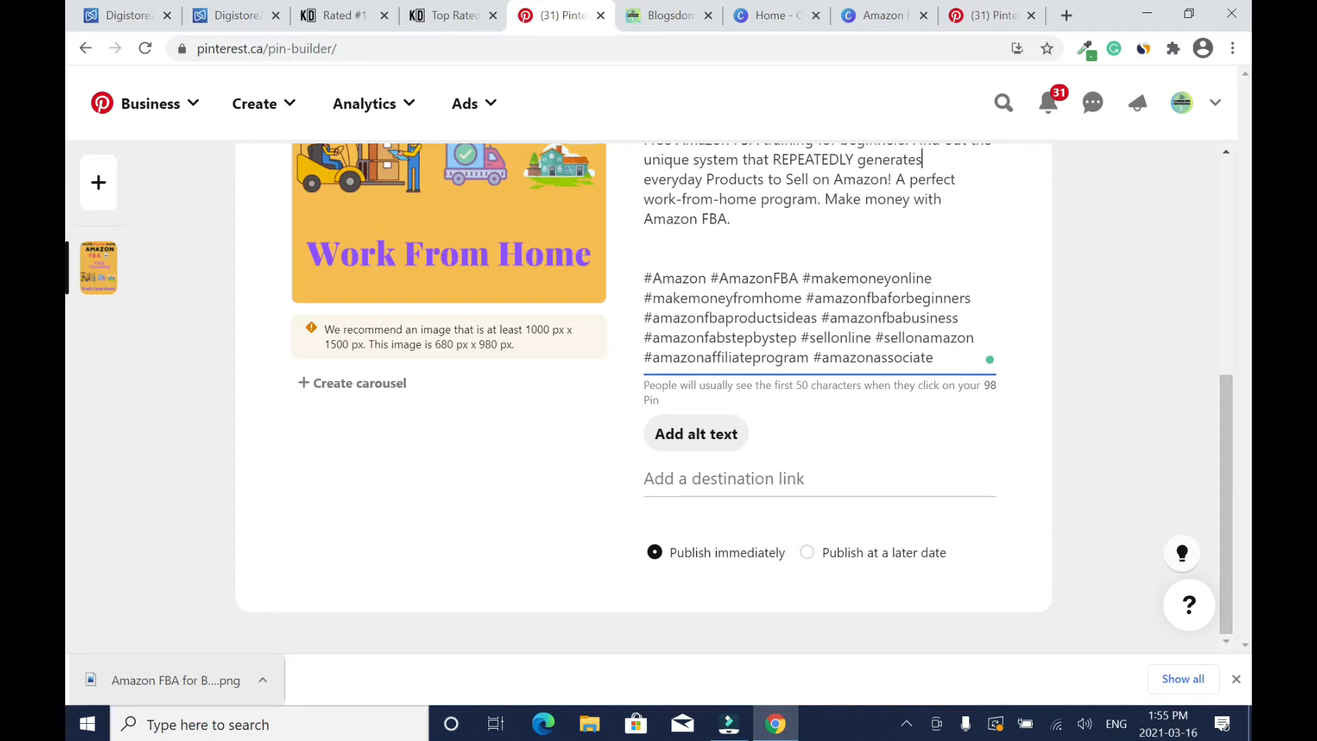
click(226, 16)
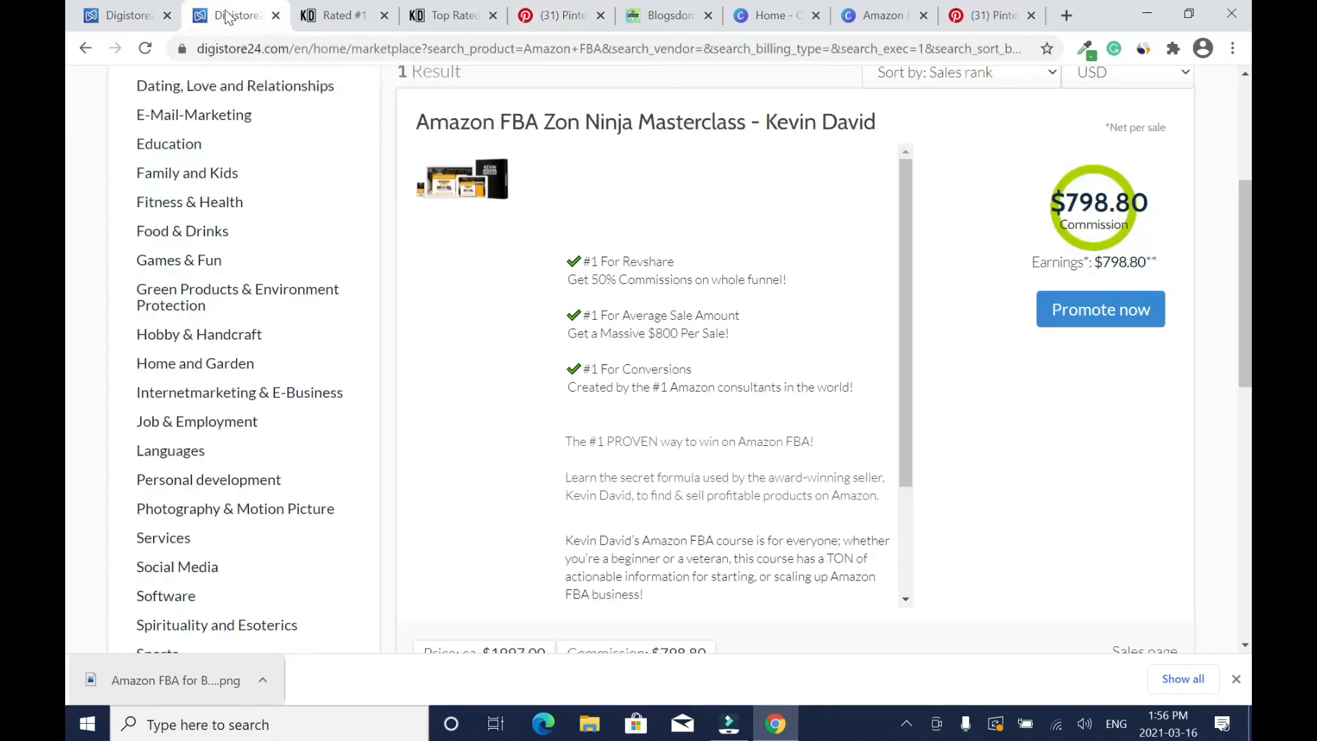
click(1125, 312)
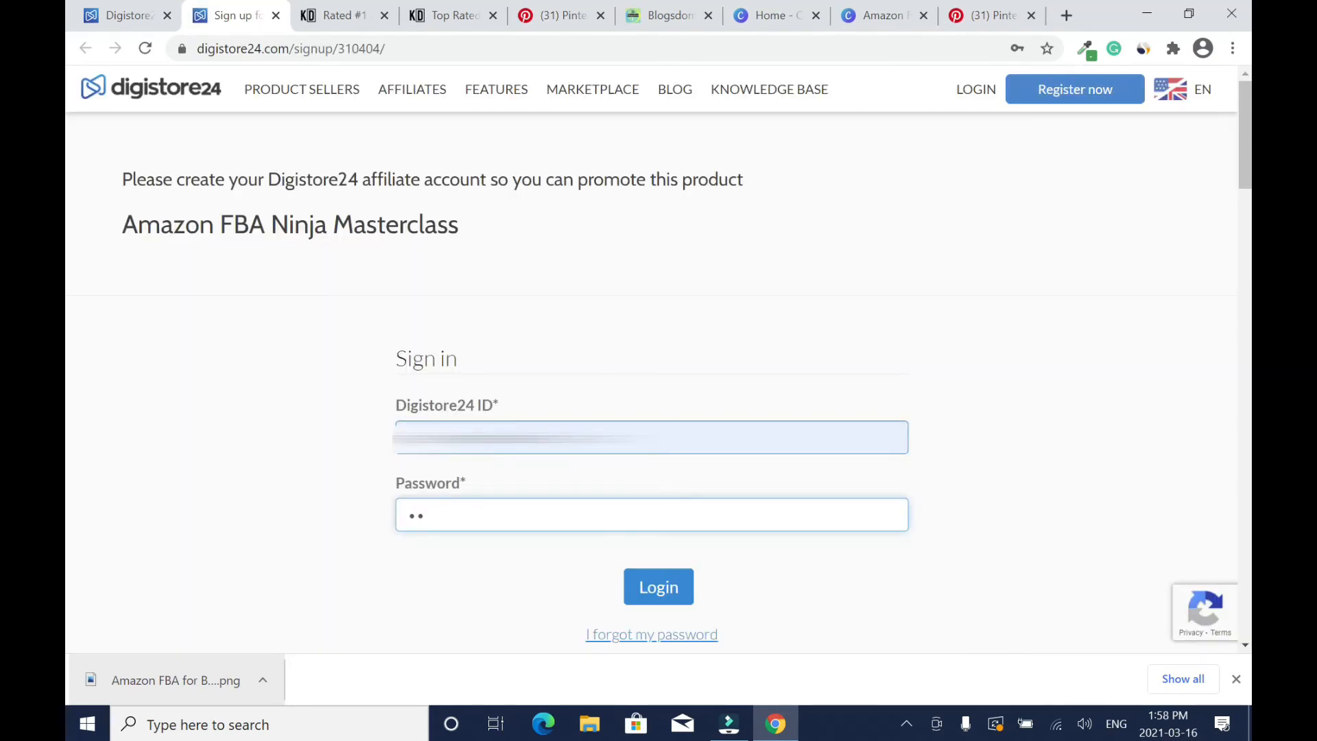
text(•••••••••••)
click(683, 587)
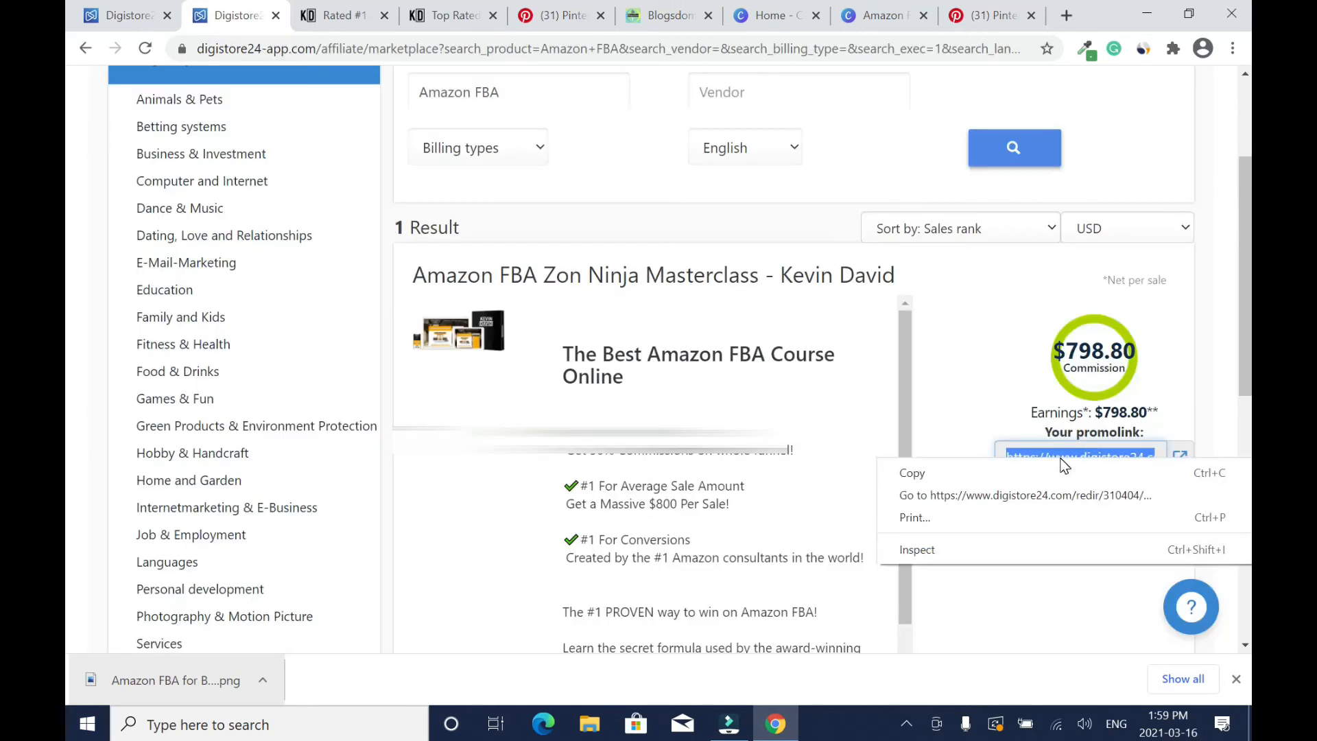
- Copy the Amazon FBA Zon Ninja Masterclass promolink from Digistore24, switch to Pinterest and paste it as the Pin's destination link
click(994, 473)
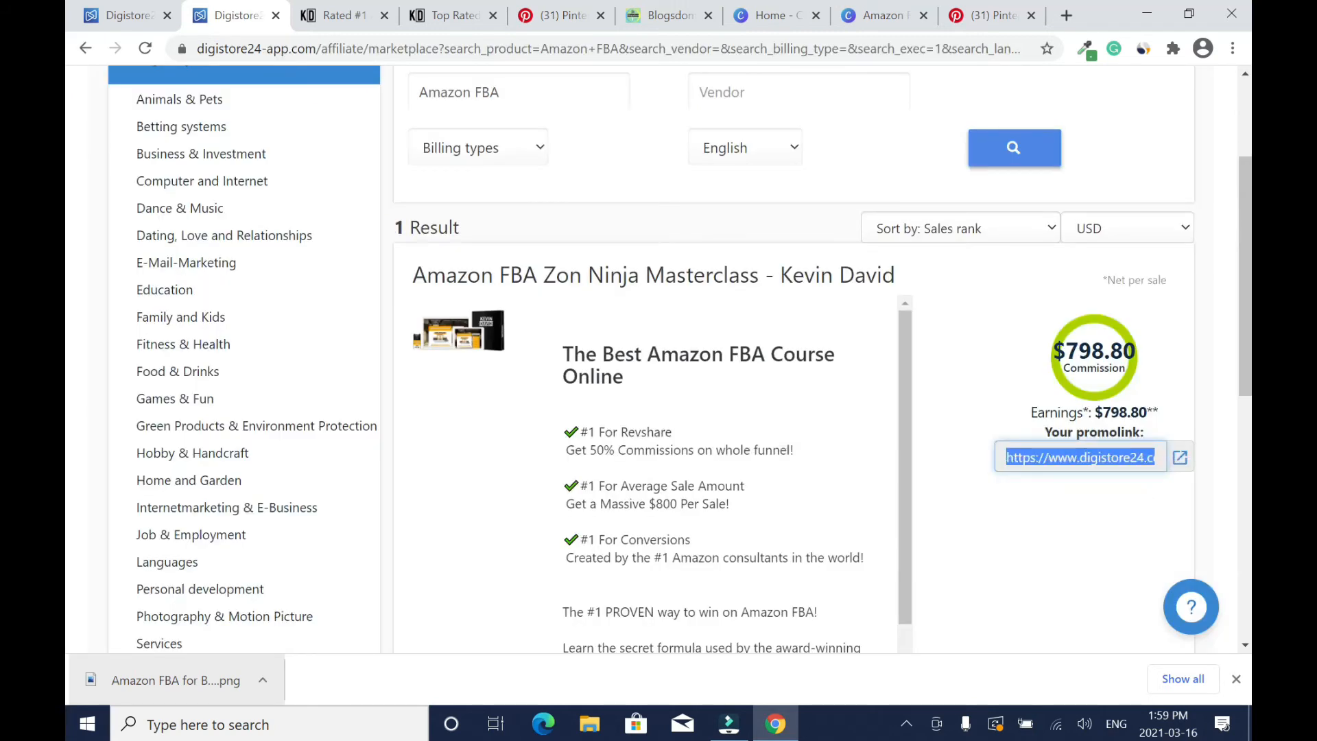
mouse_move(1249, 307)
mouse_down()
mouse_move(1245, 458)
mouse_move(1240, 309)
mouse_up()
middle_click(978, 22)
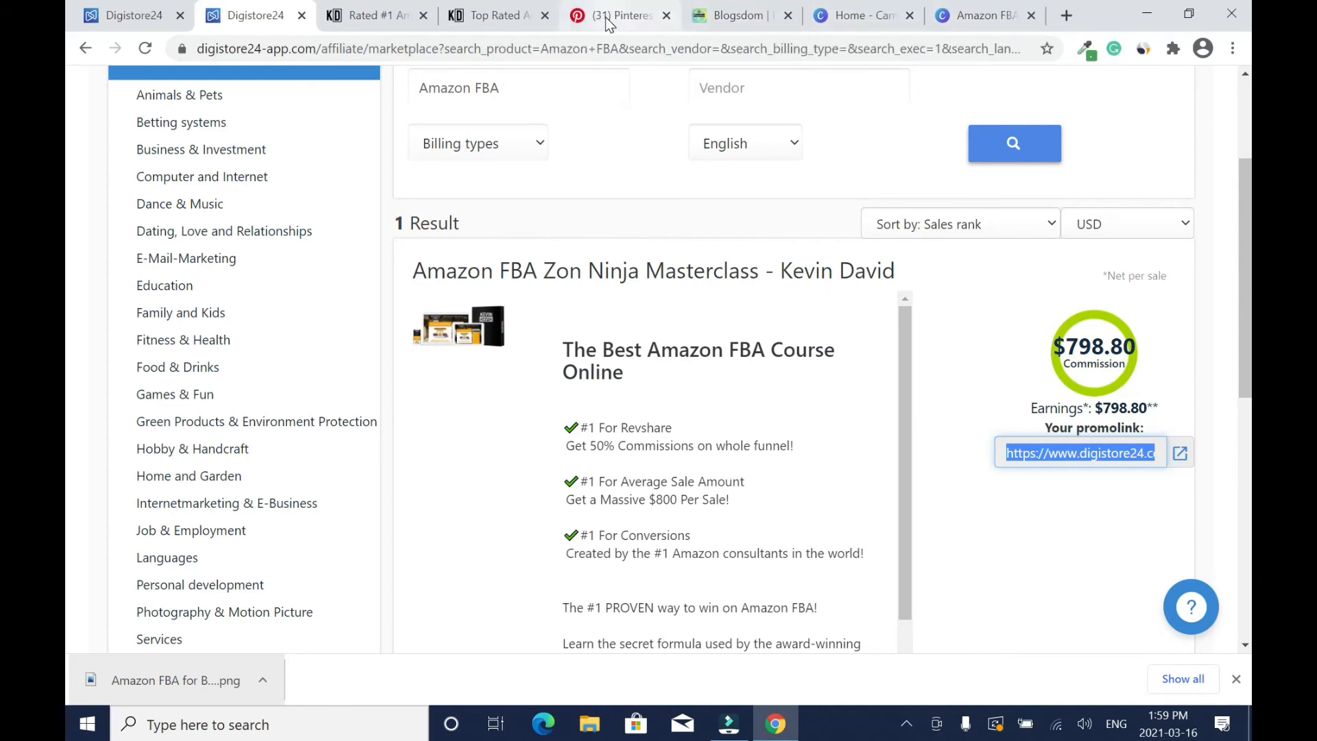
click(608, 24)
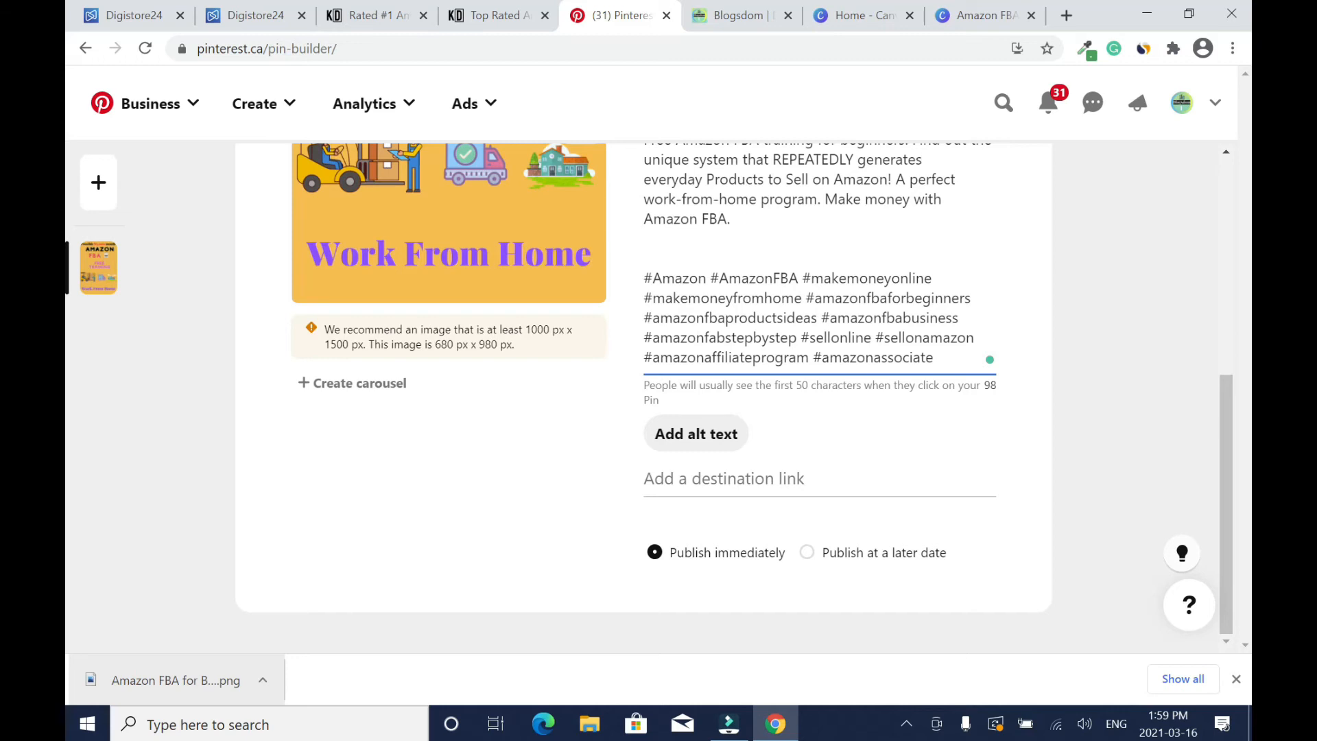
click(762, 479)
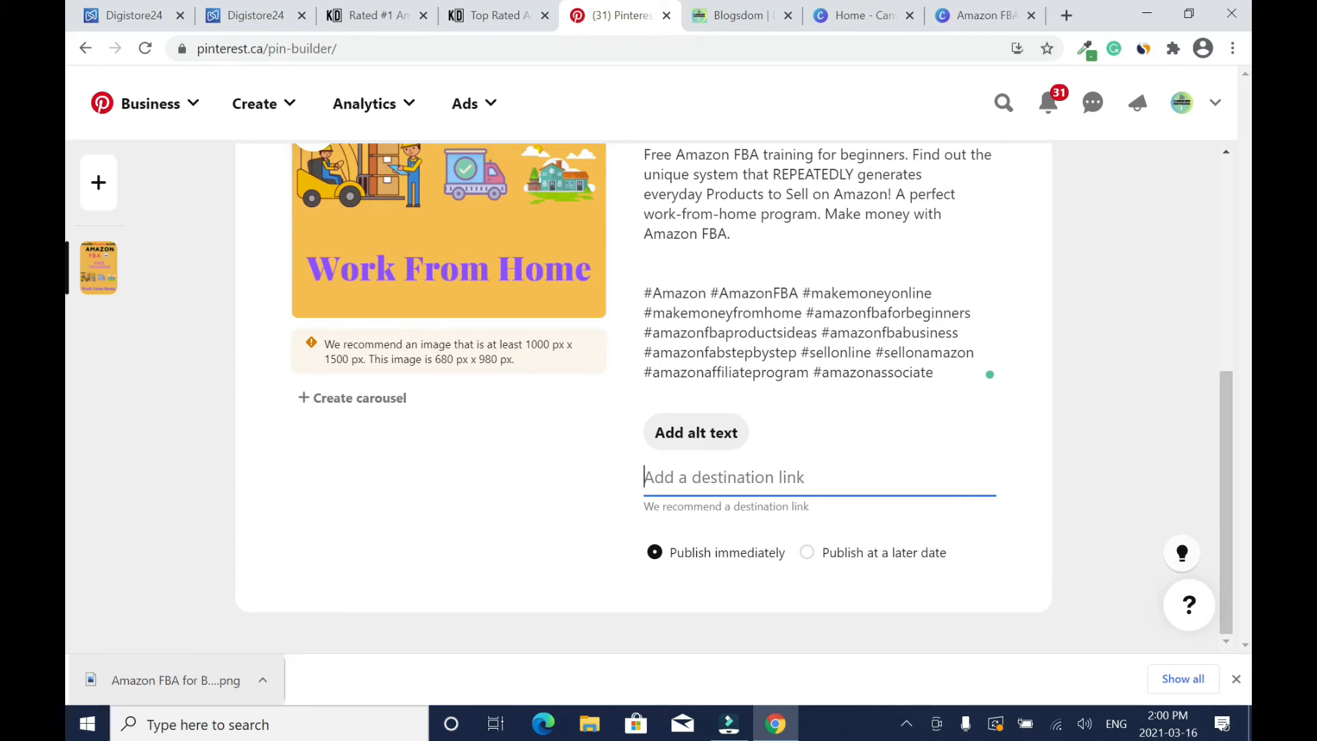
right_click(783, 479)
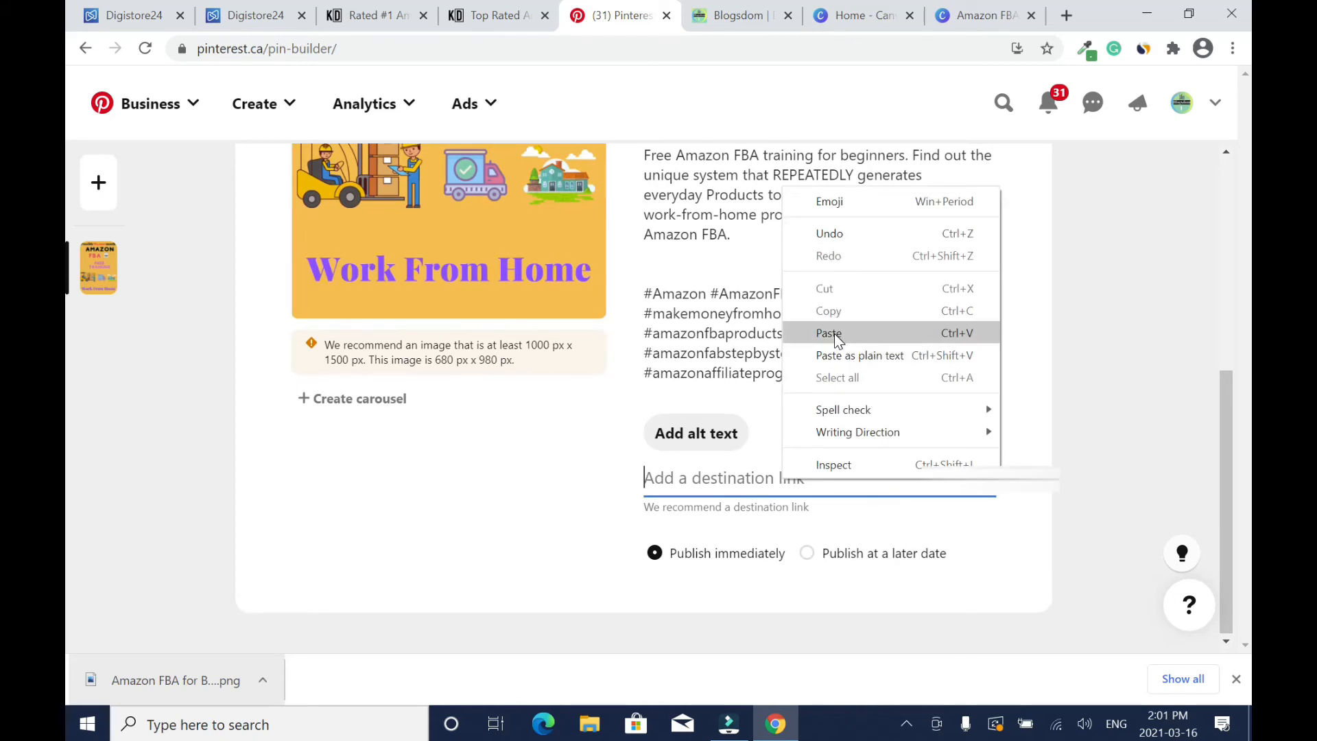
click(830, 333)
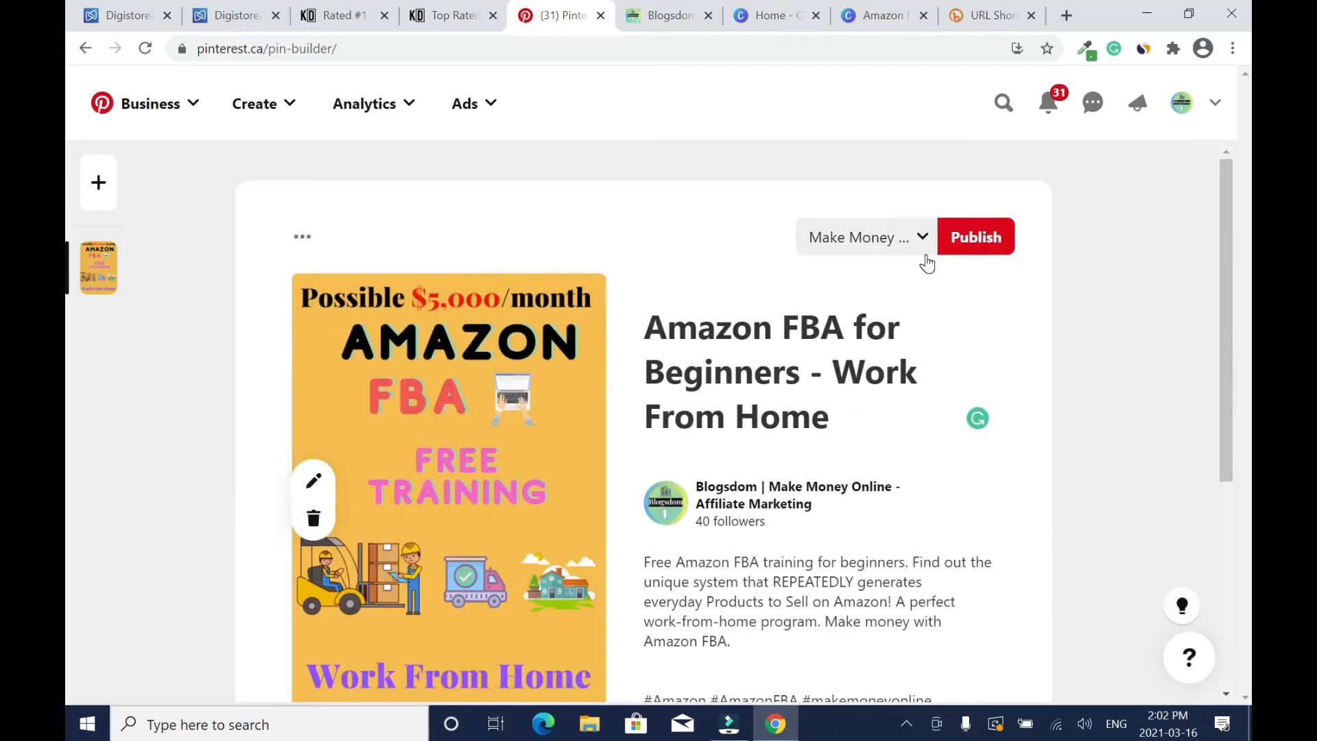
- Create a new non-secret board named "Amazon" as the Pin's destination board
click(919, 250)
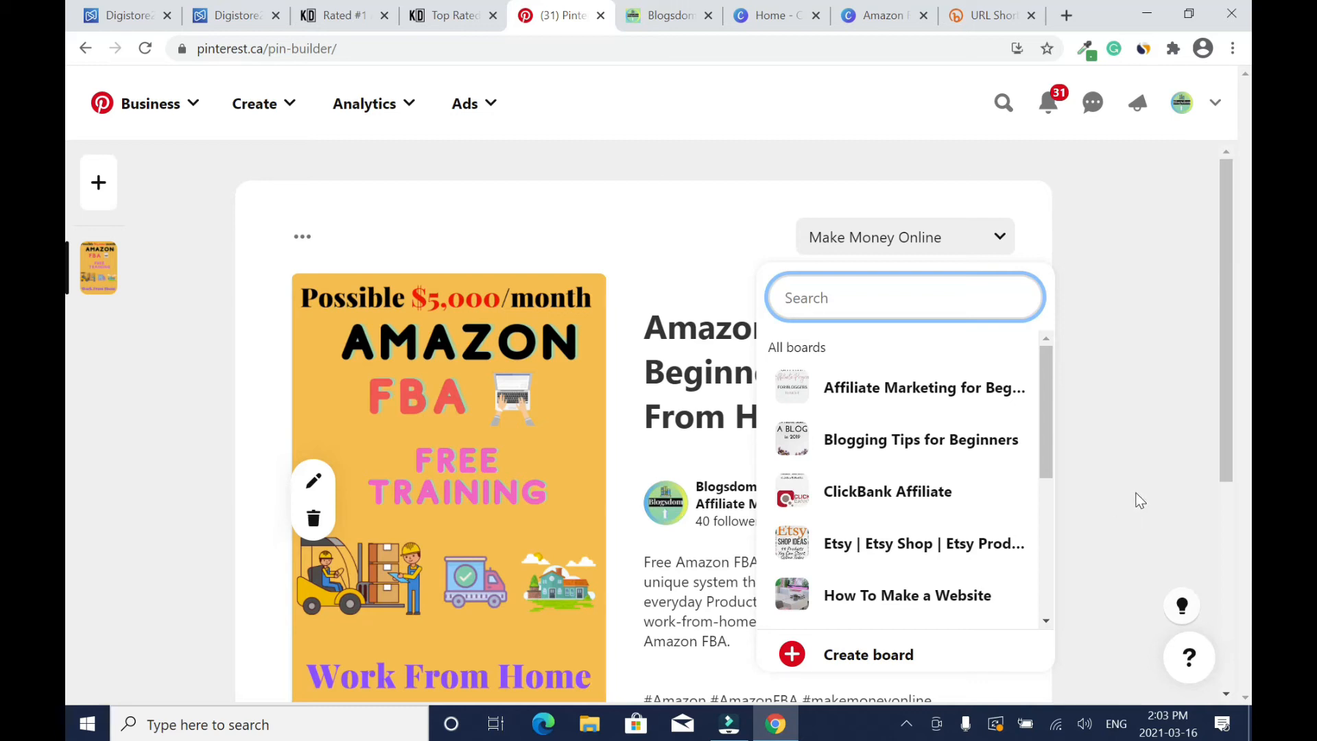
mouse_move(906, 617)
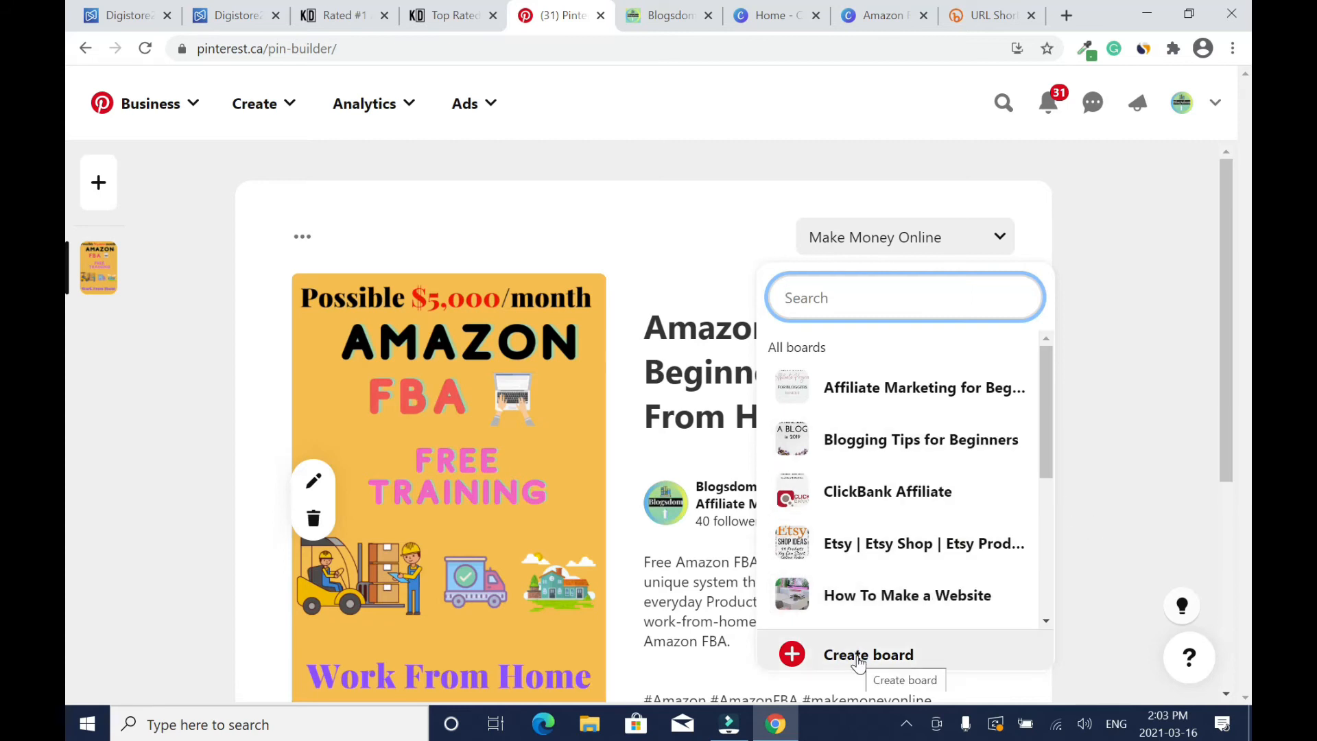
click(857, 658)
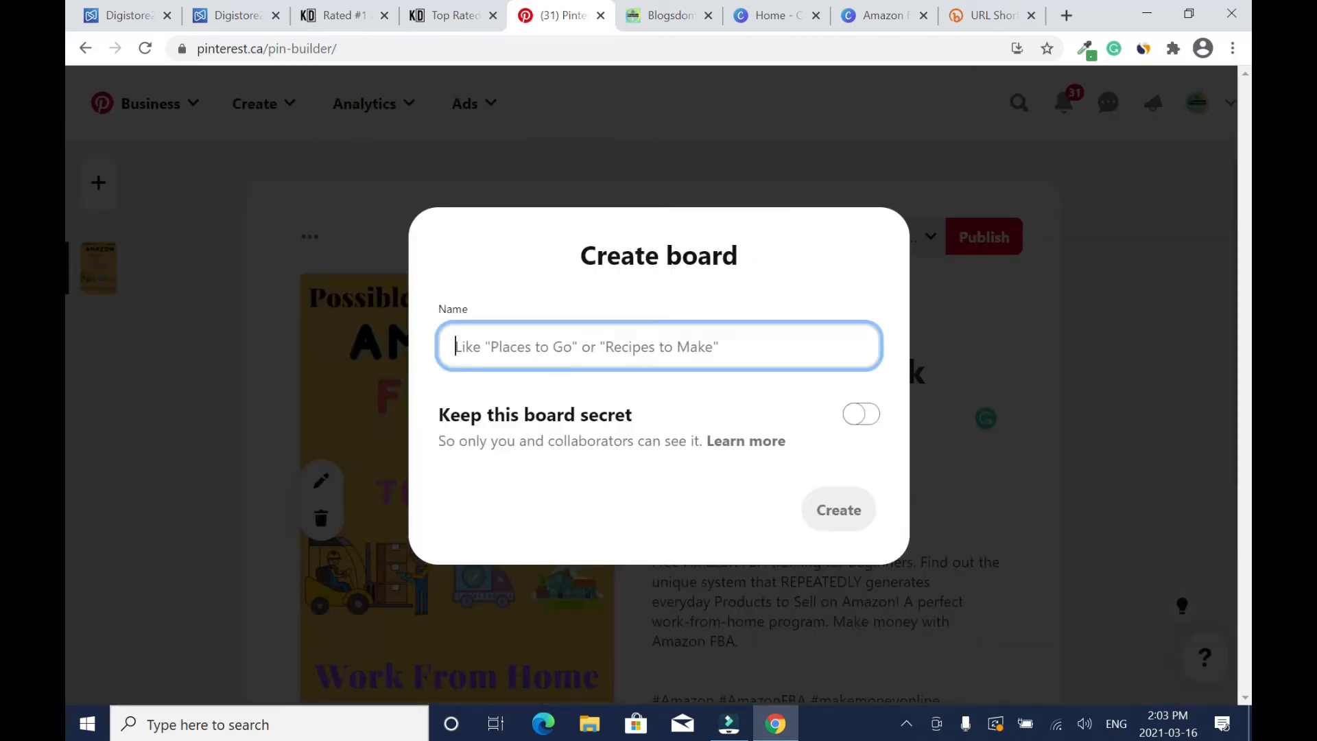
text(Amazo)
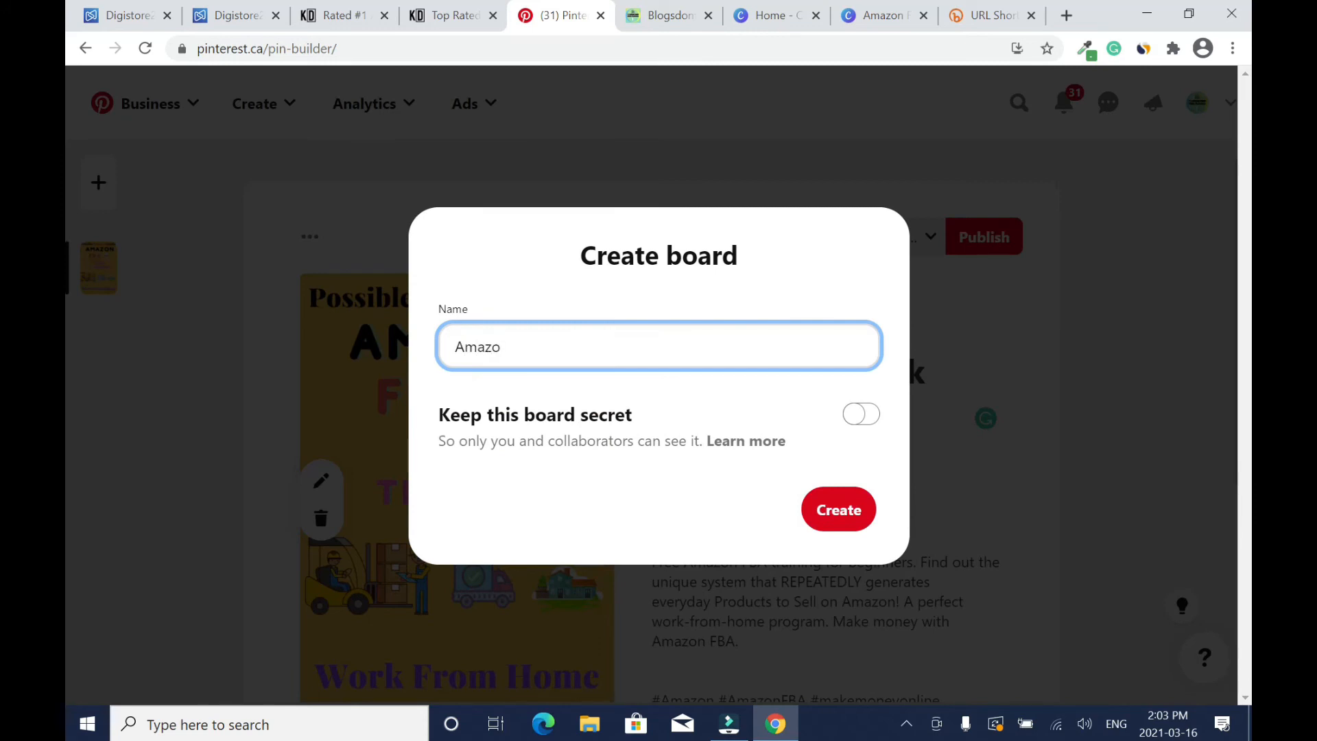
text(n)
click(847, 523)
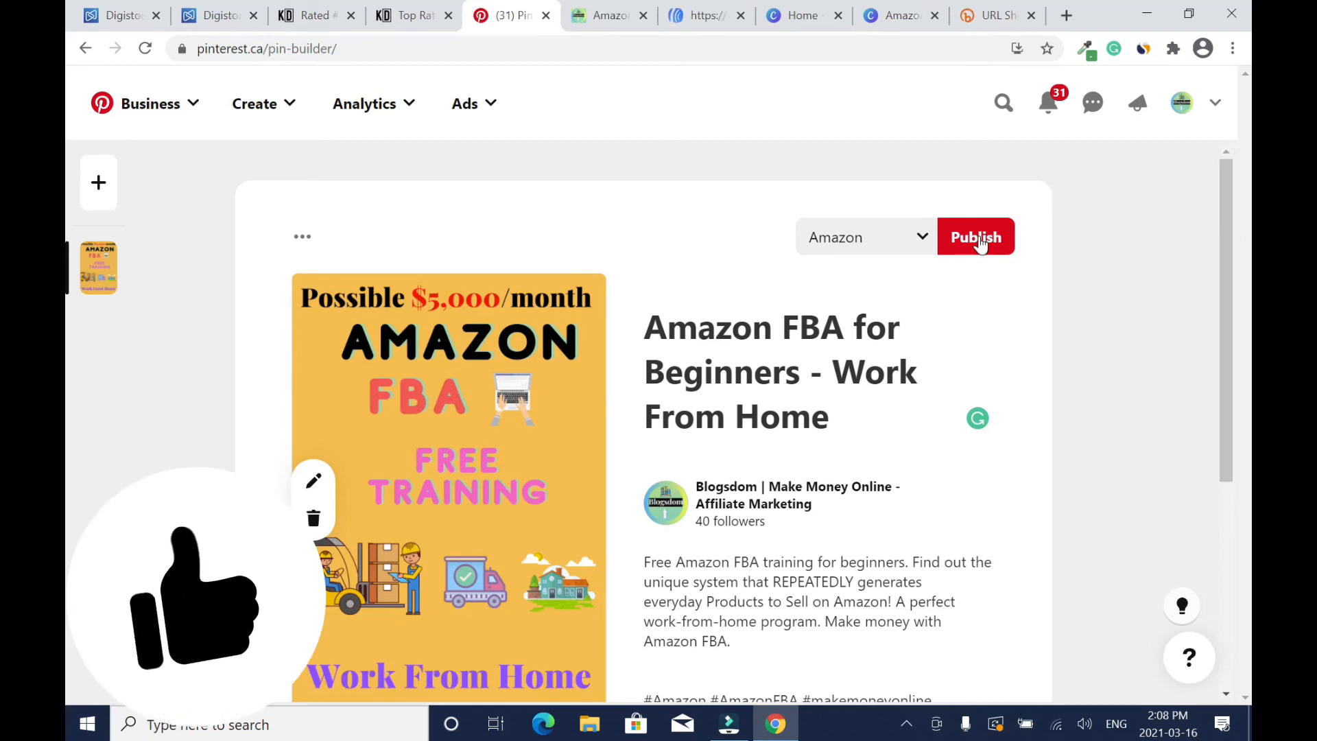
- Publish the Pin to the Amazon board and refresh the profile's created Pins
click(980, 242)
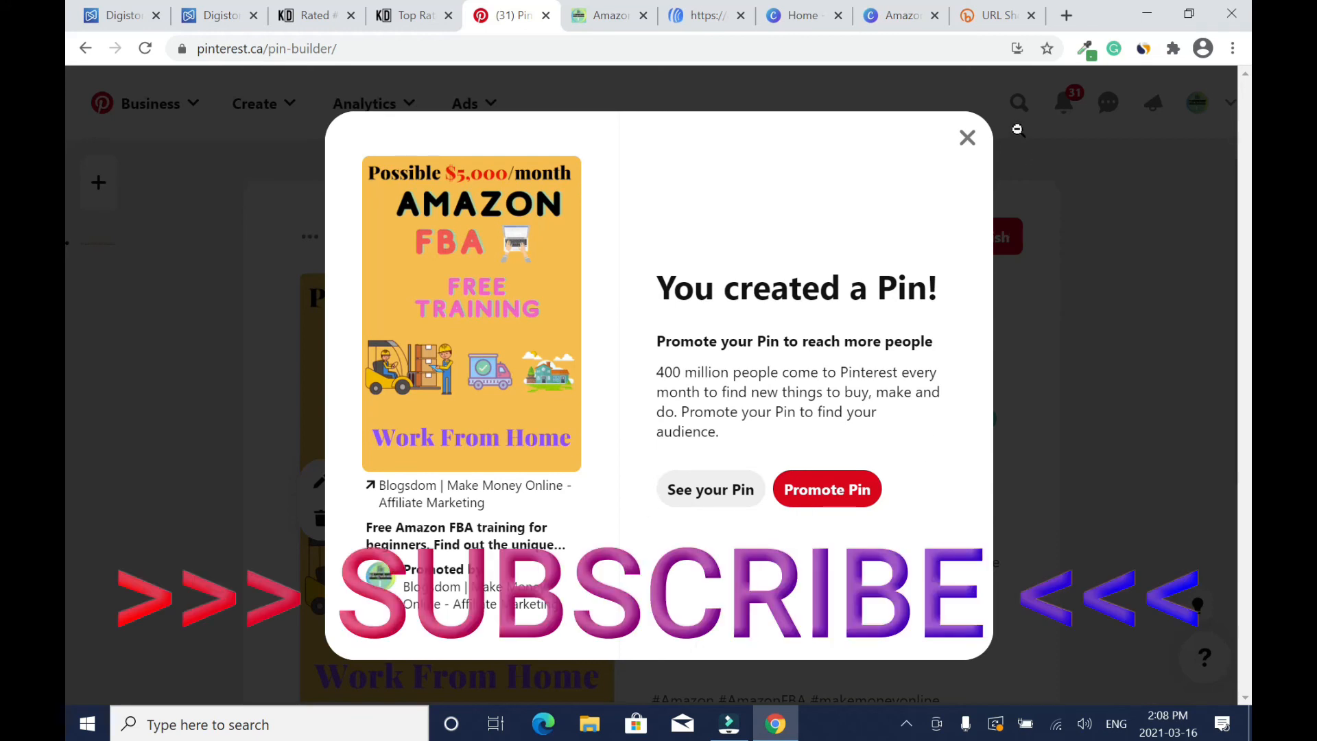
click(967, 137)
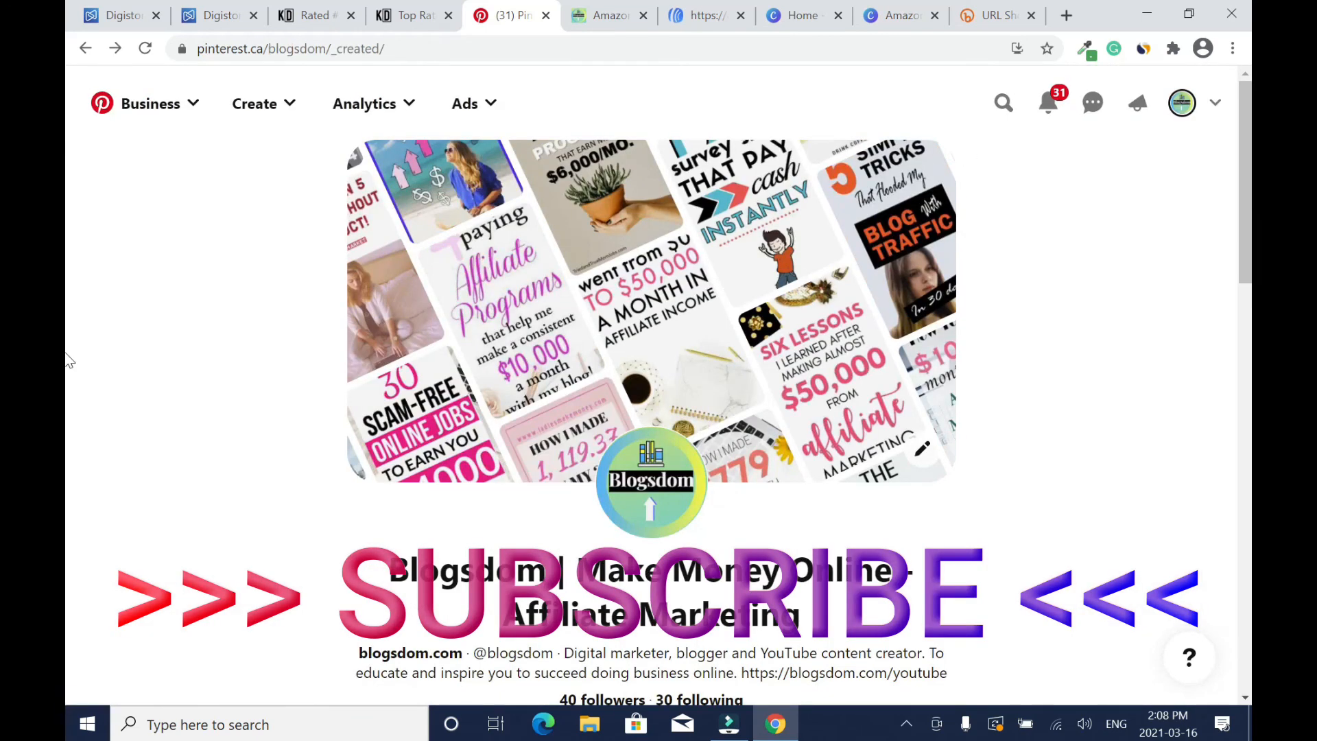
scroll(66, 209, down, 5)
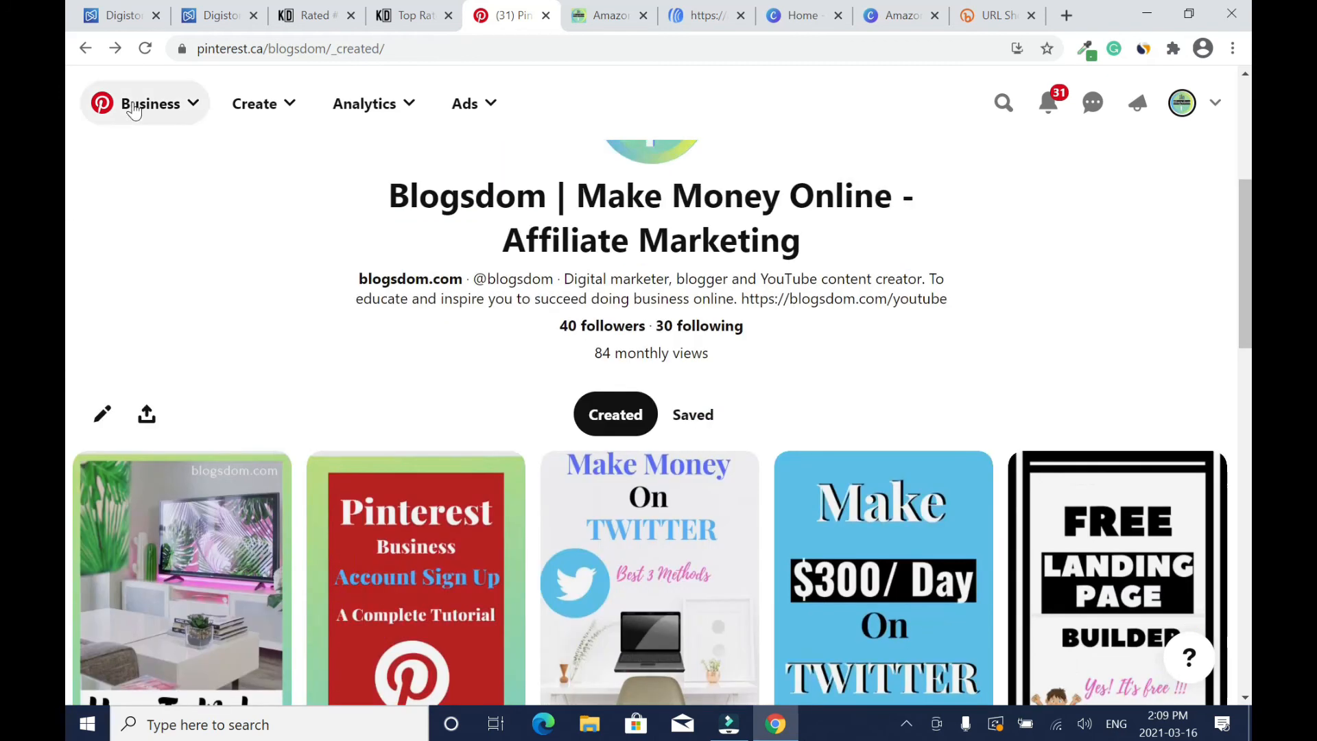
click(145, 49)
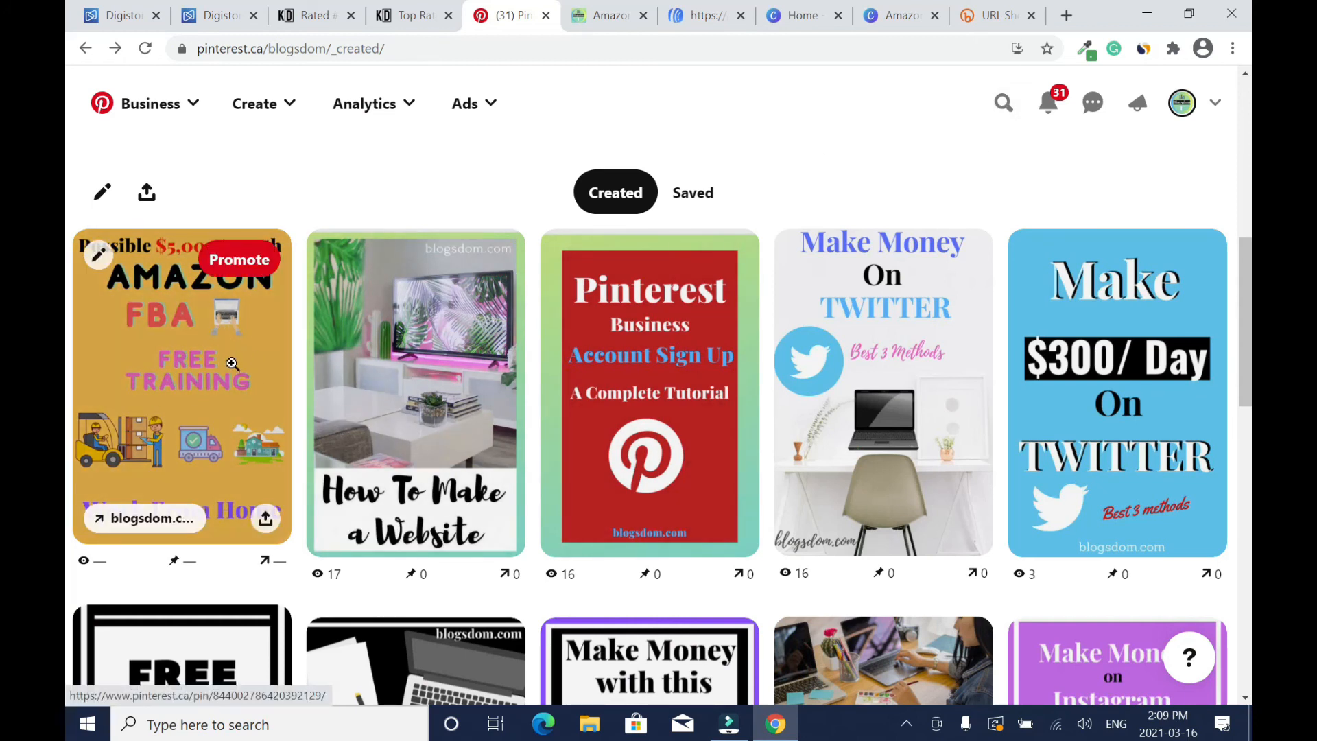
- Search Pinterest for "amazon fba", save the "How I Started An Amazon FBA" Pin and move it to the Amazon board
click(1003, 103)
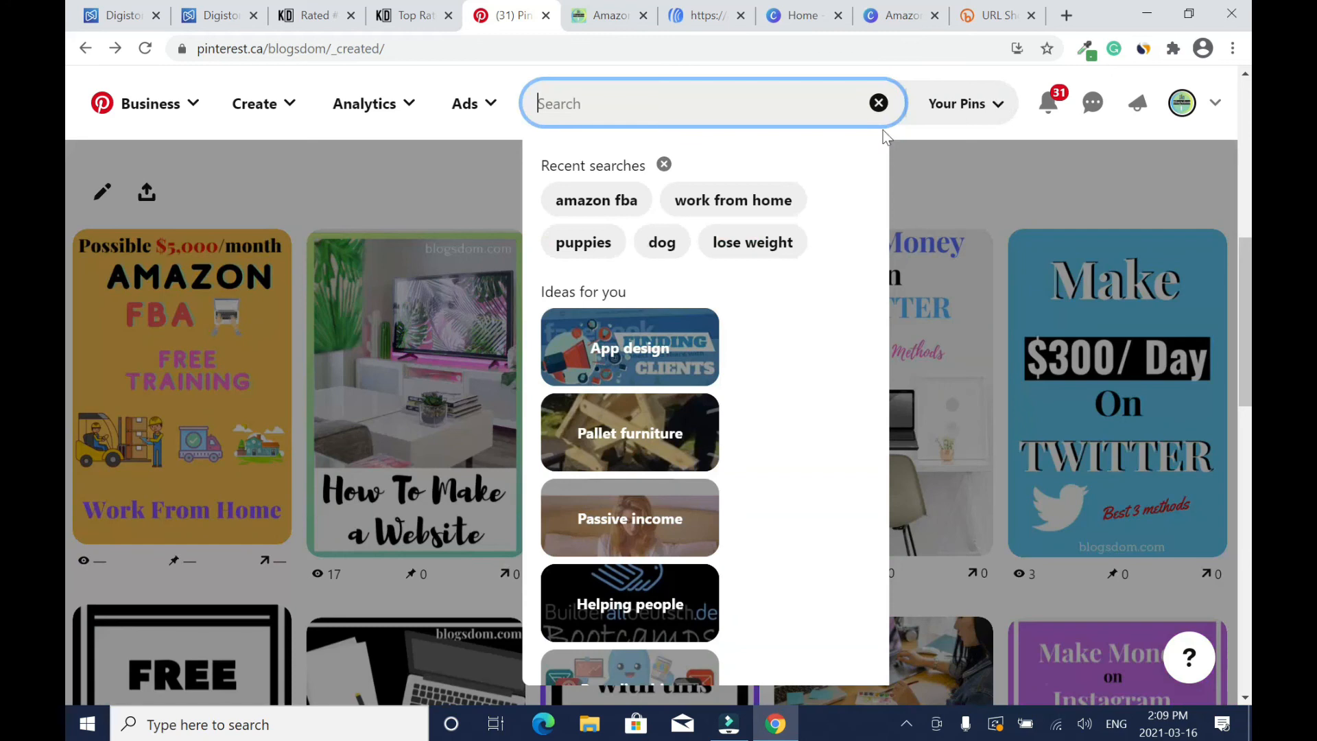
click(612, 200)
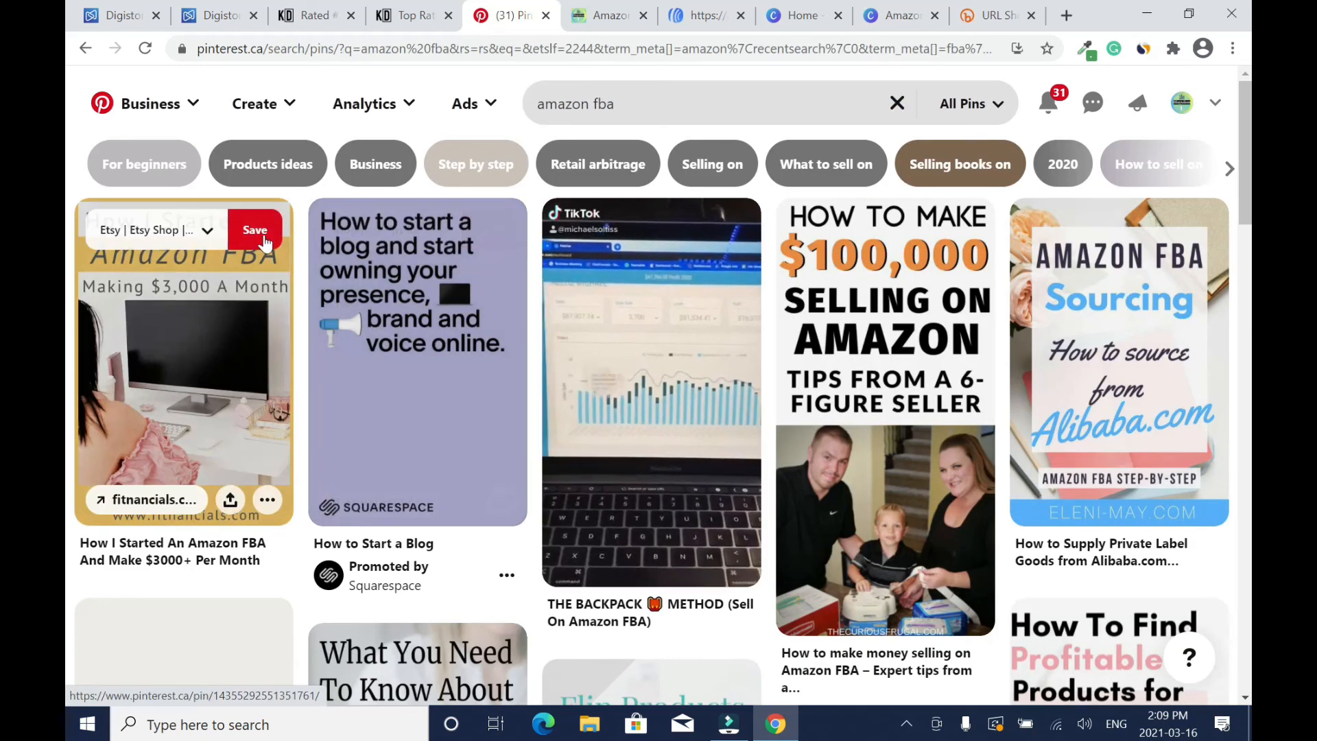
click(263, 239)
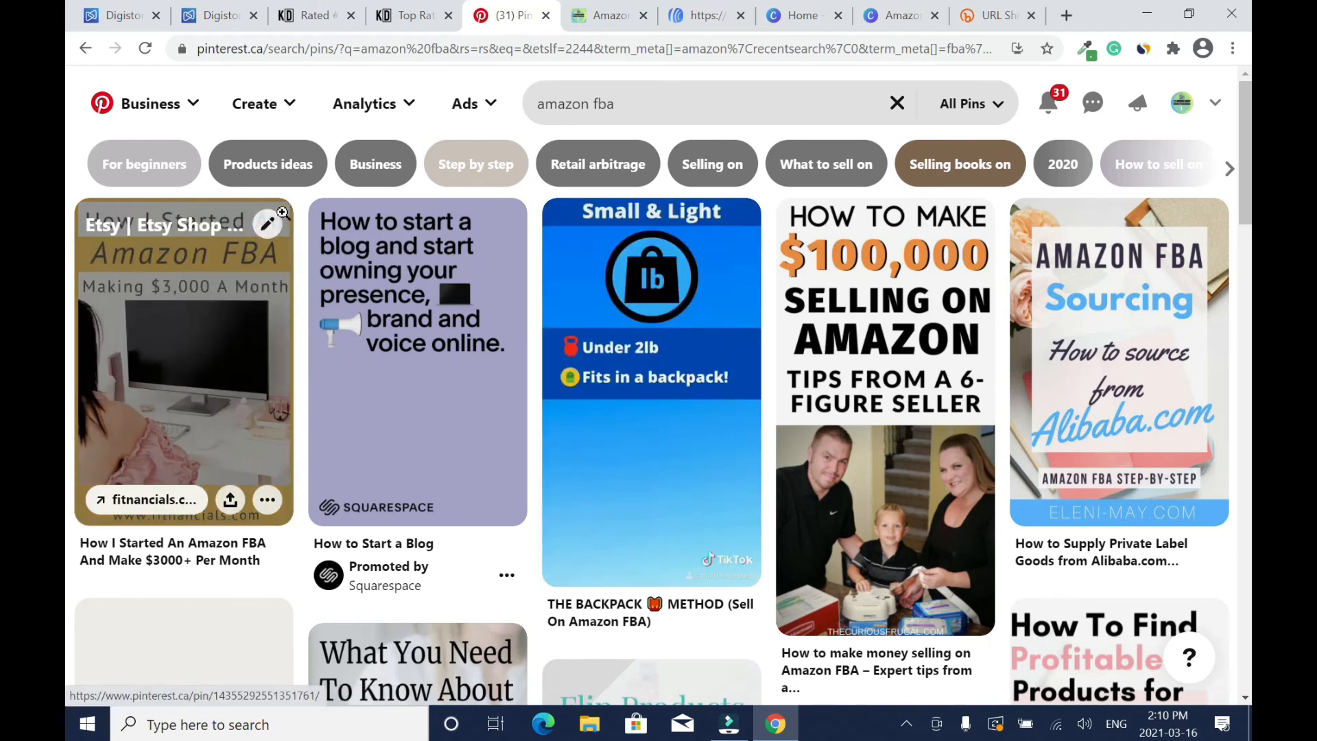
click(267, 225)
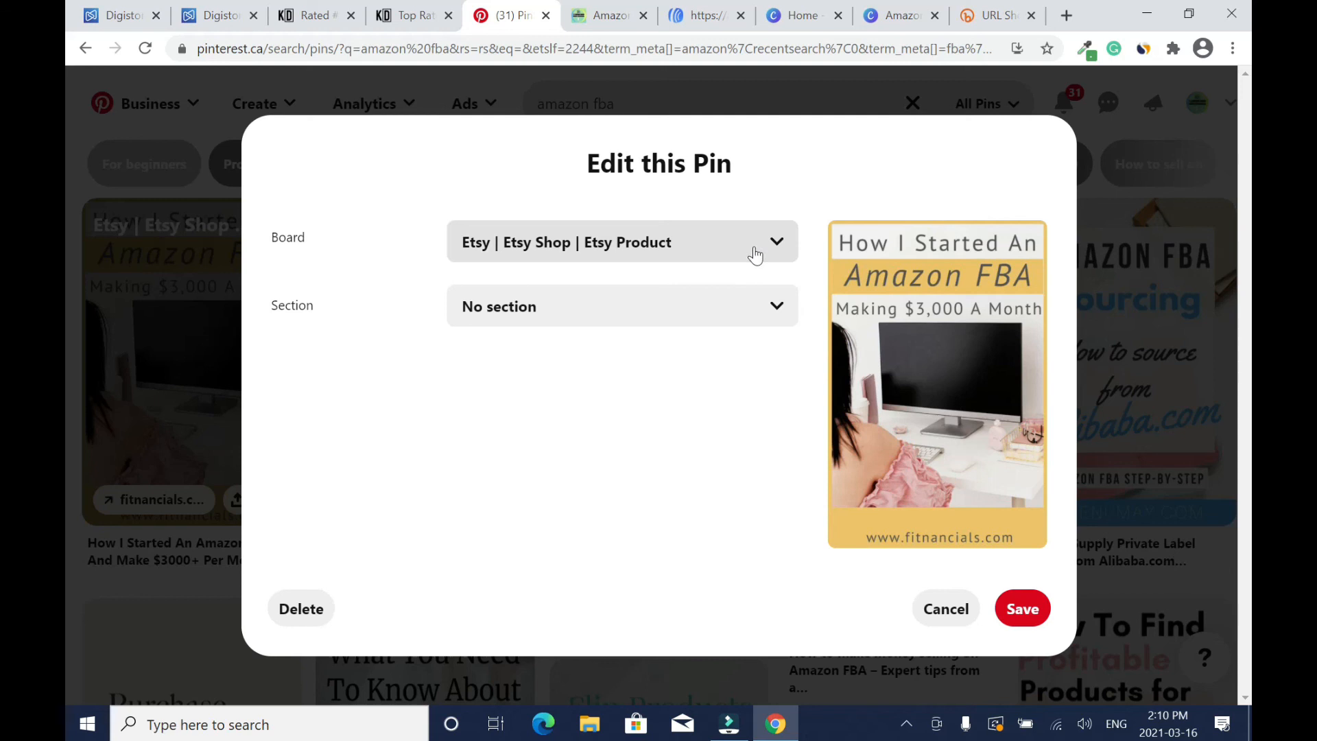
click(777, 244)
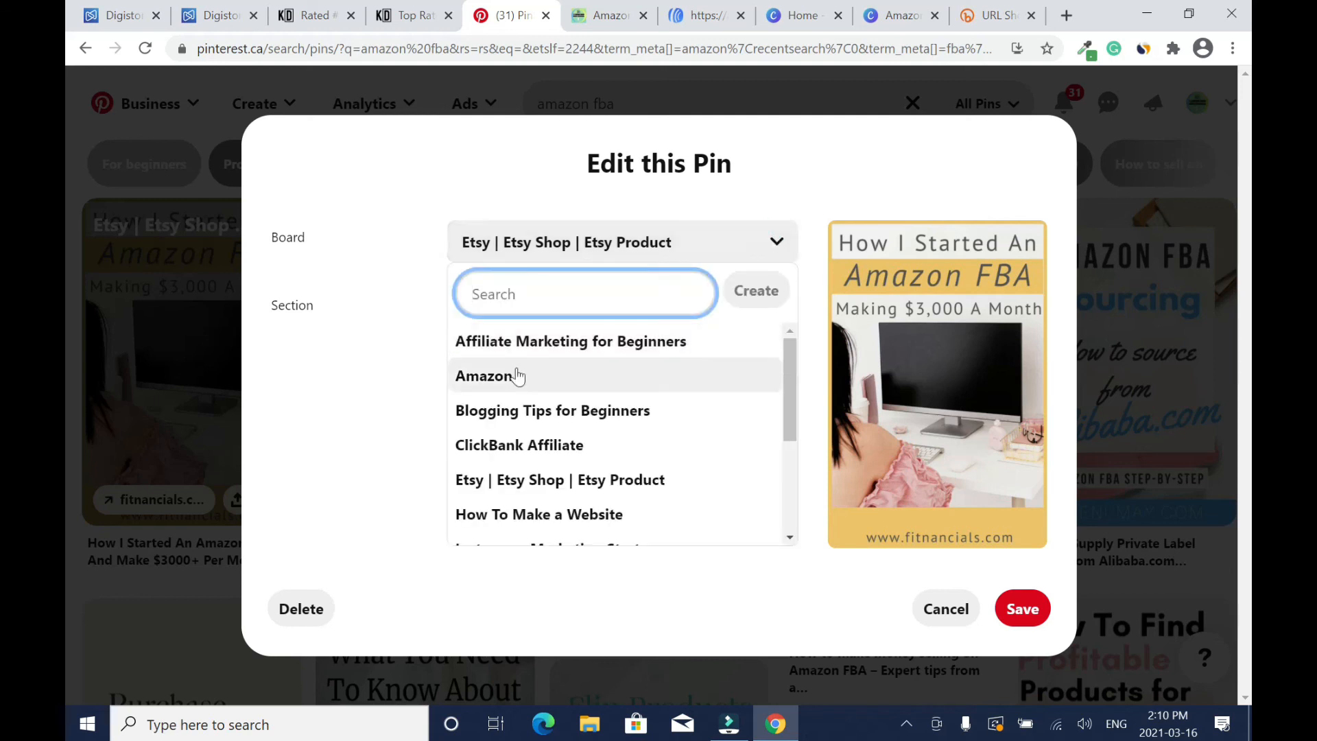
click(518, 376)
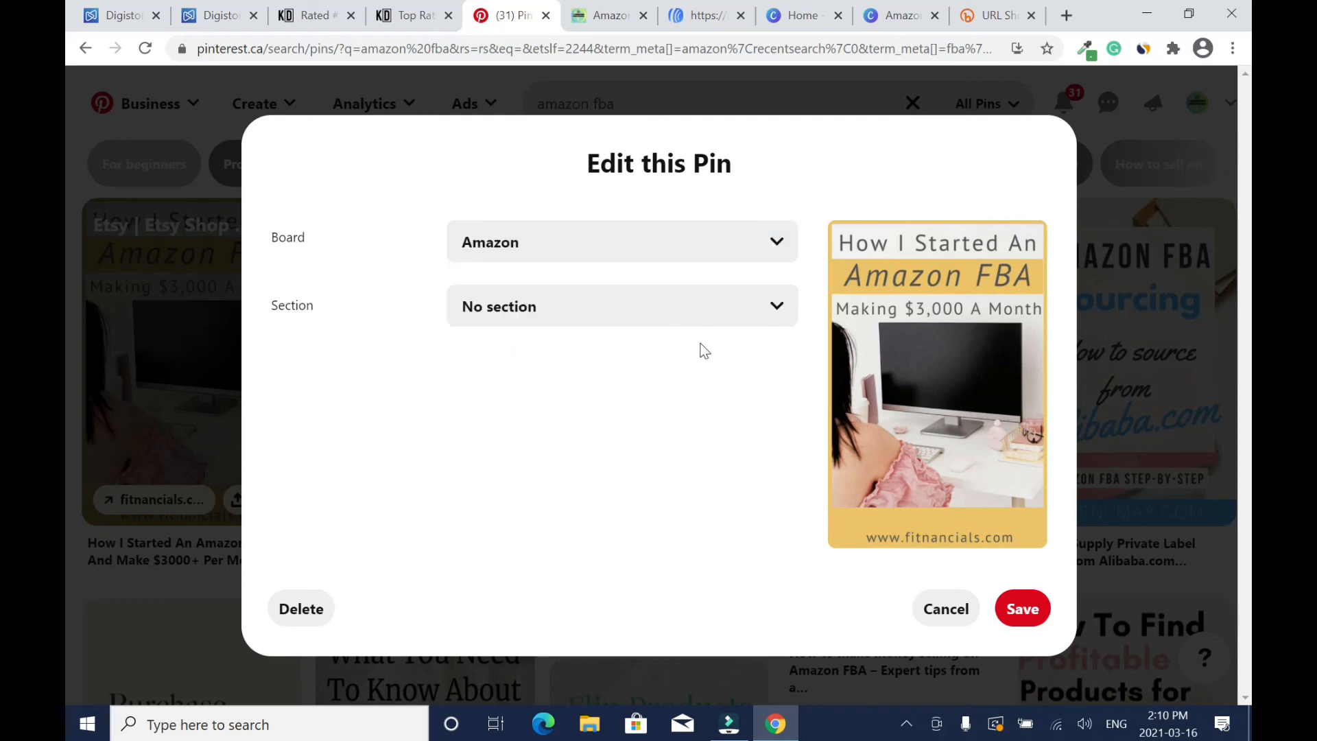
click(1020, 610)
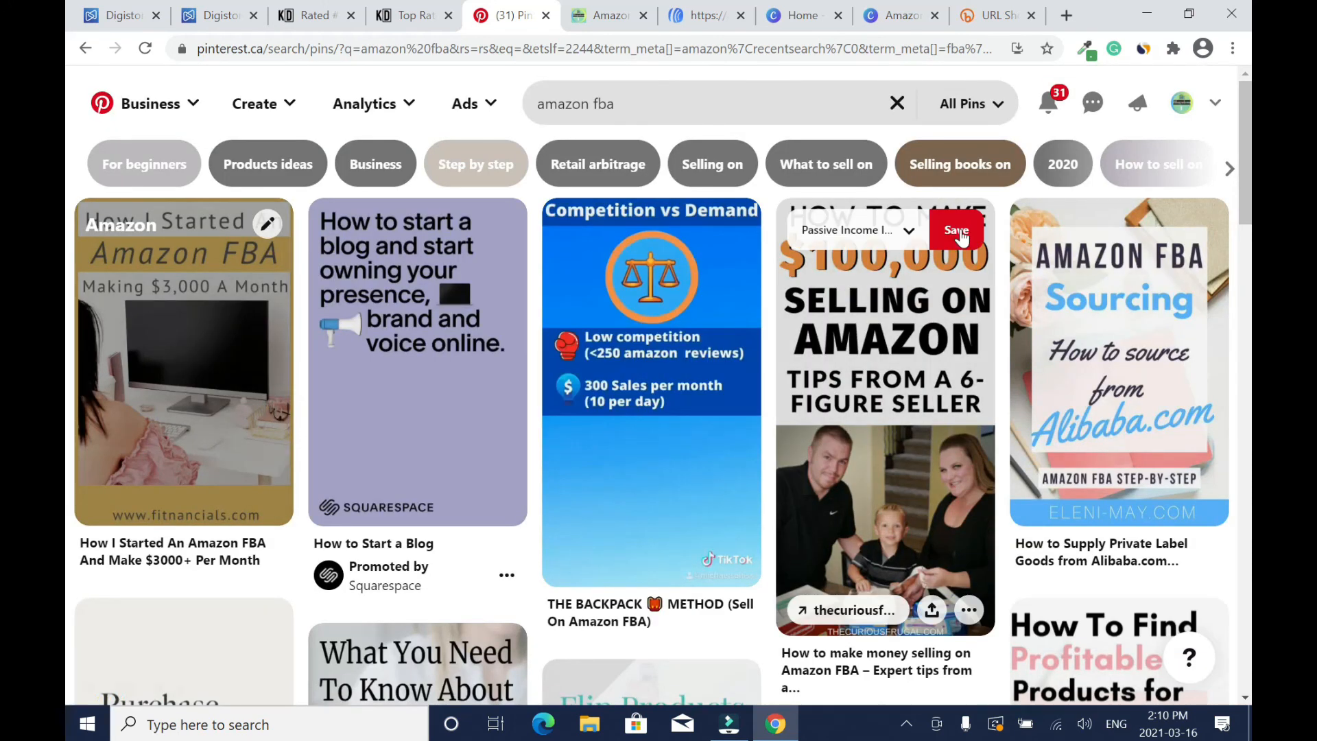
- Save the "How to Make $100,000 Selling on Amazon" Pin to the Amazon board
click(909, 235)
scroll(618, 439, down, 3)
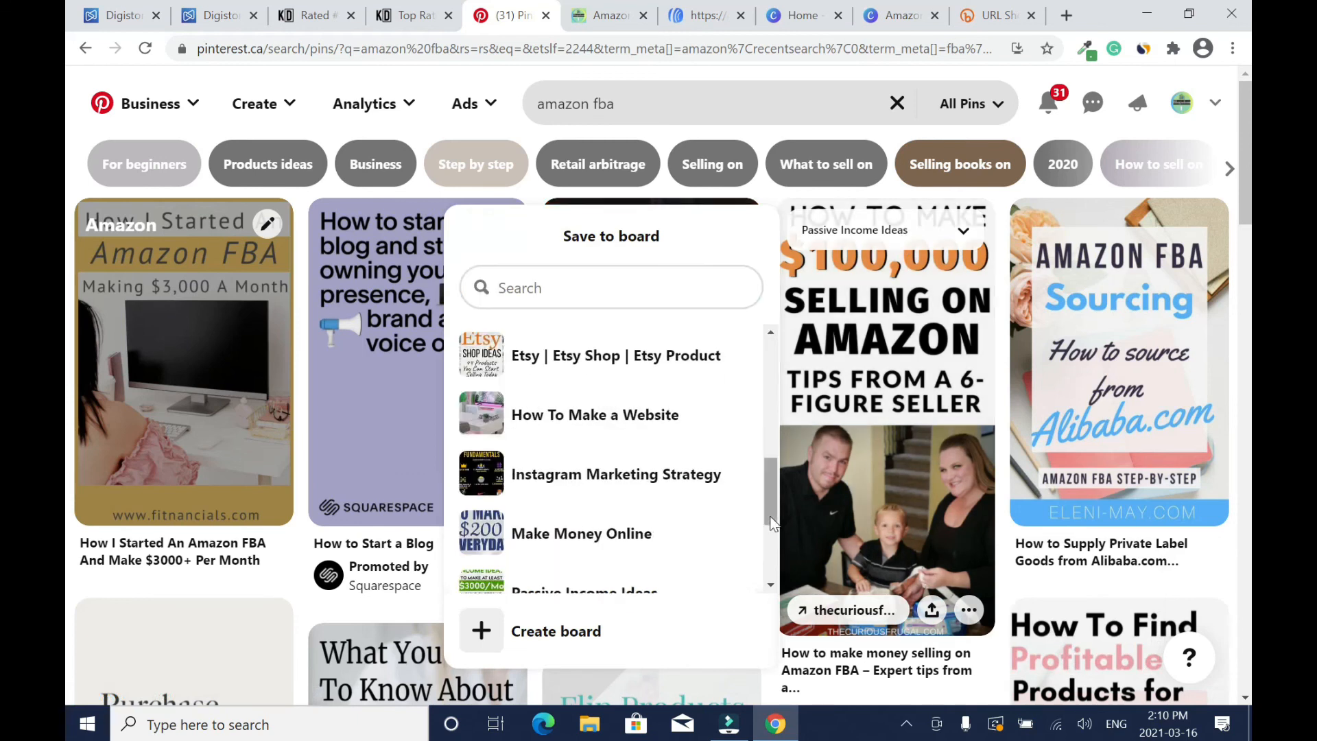
scroll(562, 403, up, 3)
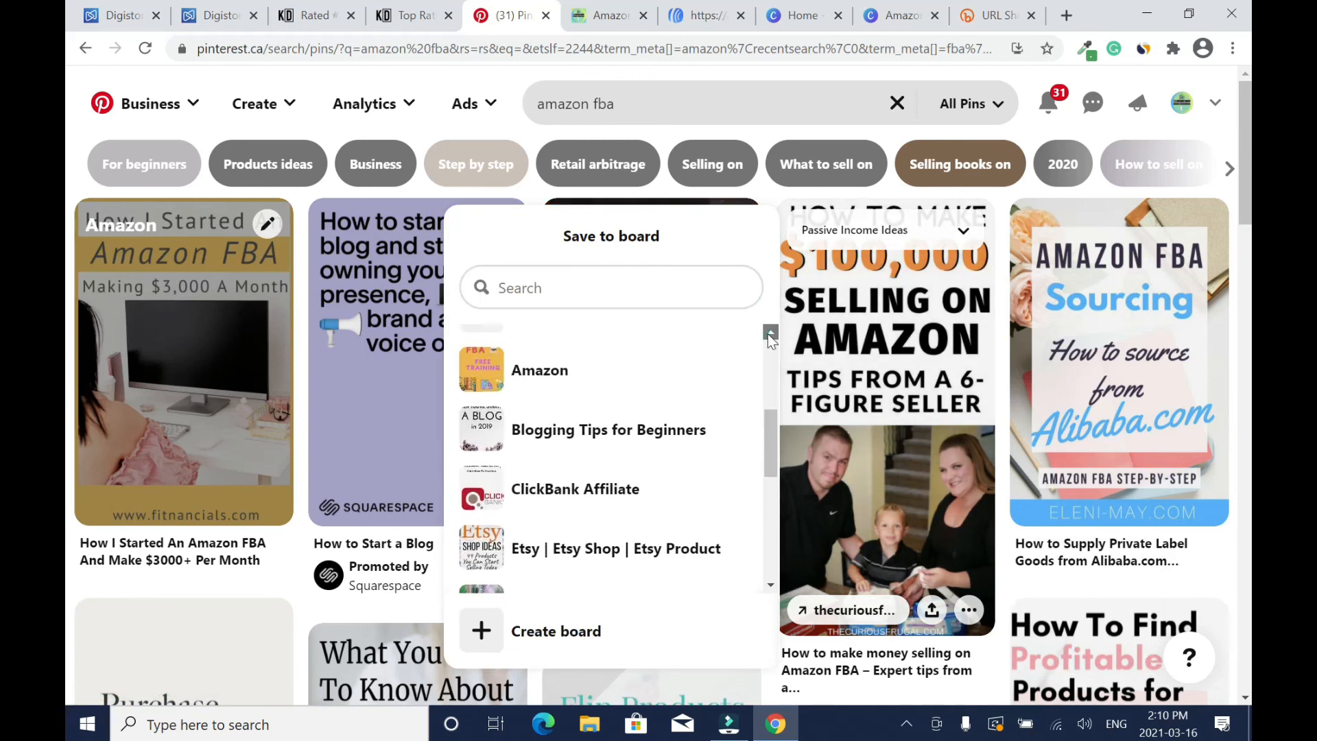
click(563, 401)
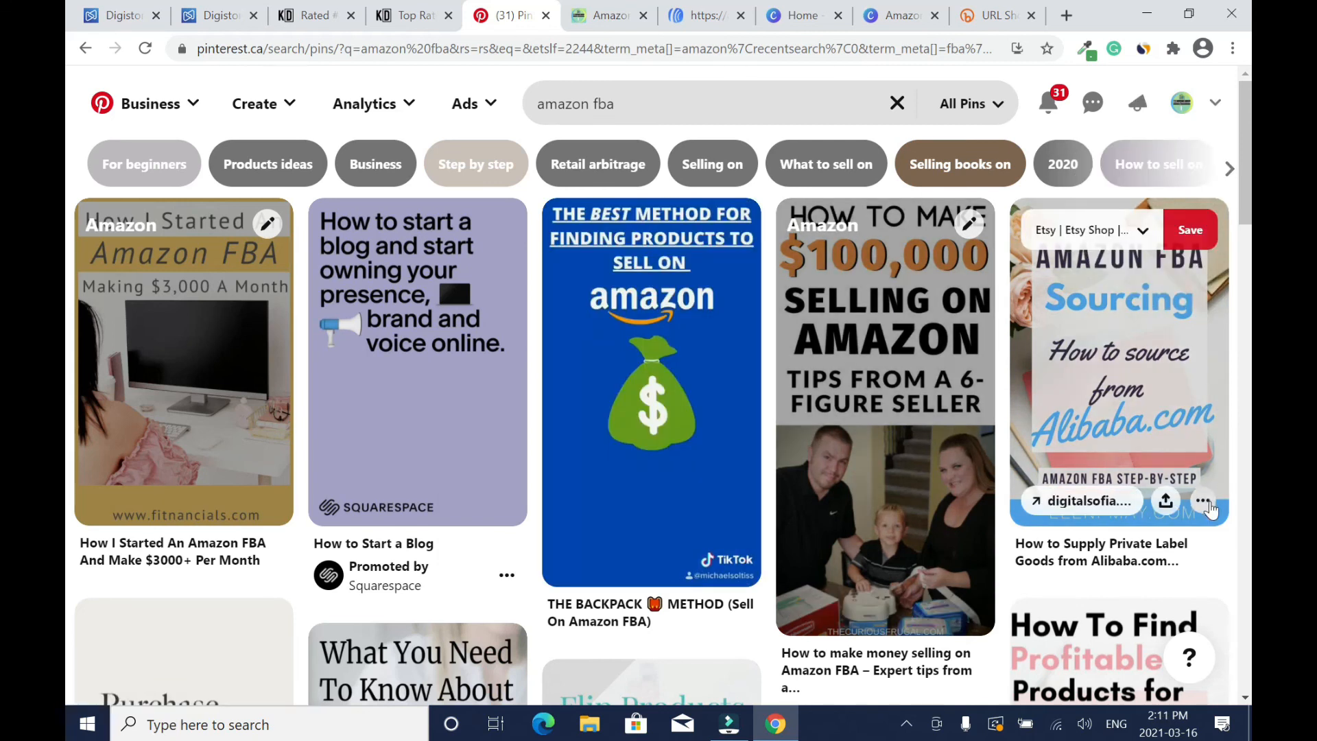
- Save the "Amazon FBA Sourcing" Pin about Alibaba.com to the Amazon board
click(1204, 503)
click(1142, 231)
click(954, 381)
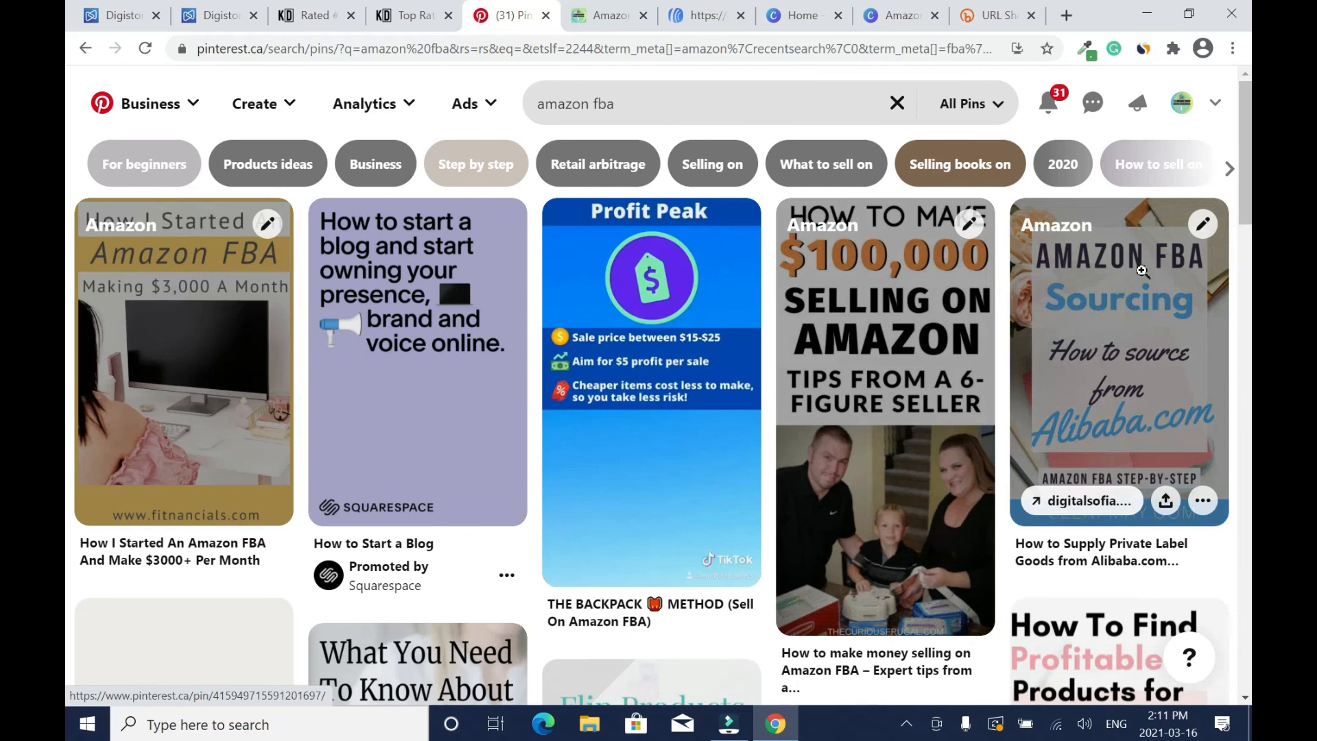
scroll(67, 204, down, 7)
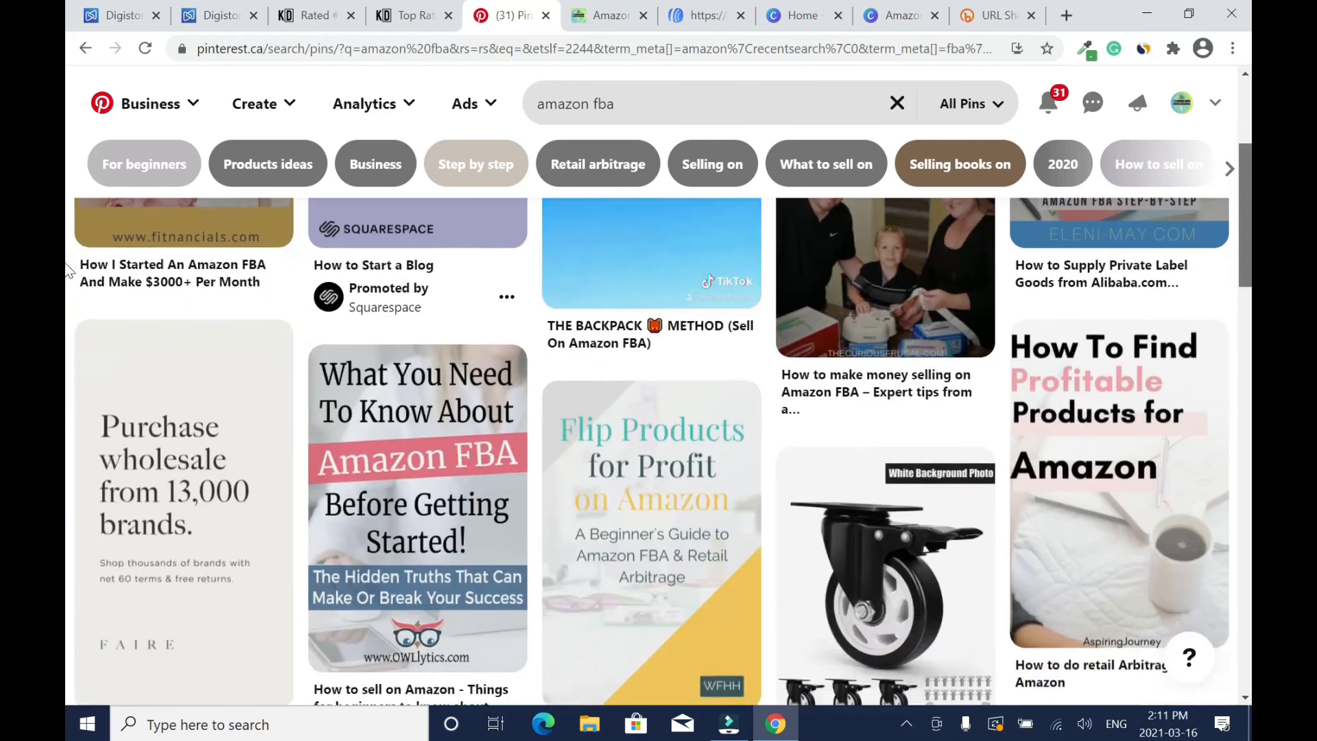
scroll(66, 324, down, 4)
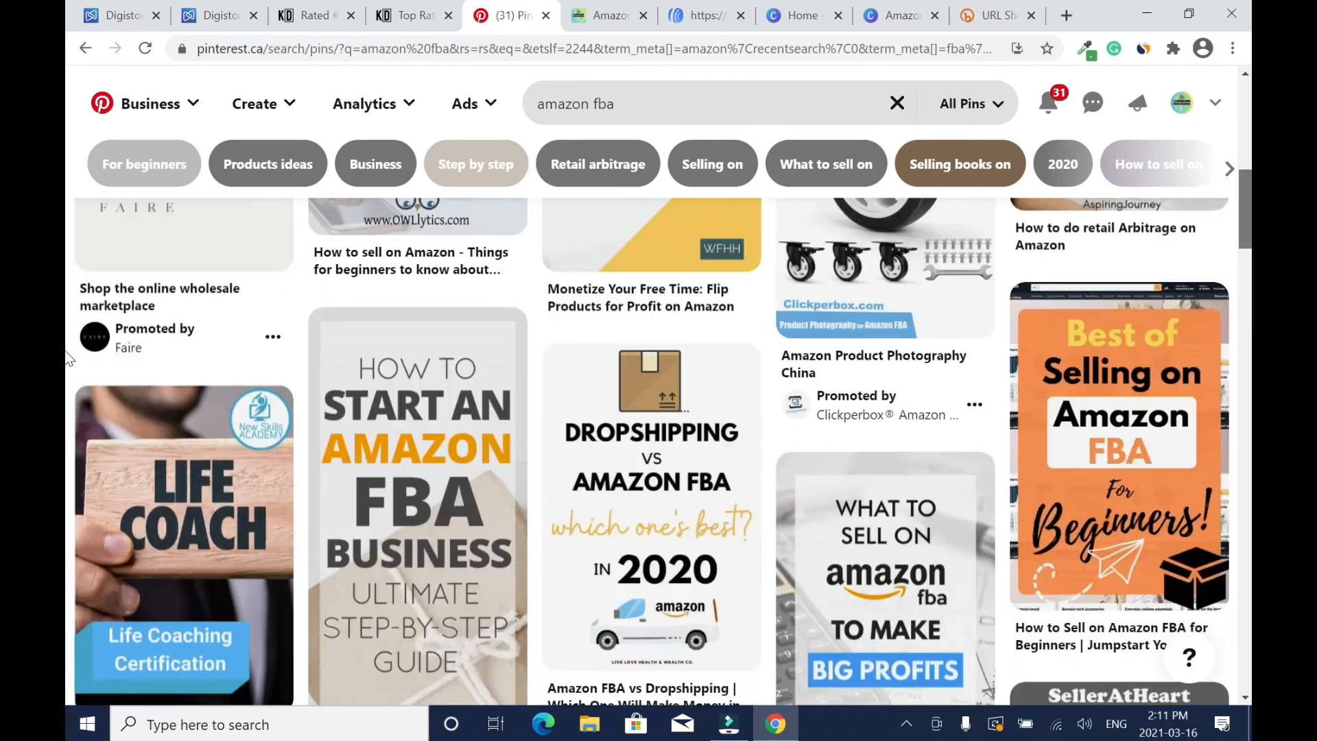
scroll(66, 369, up, 4)
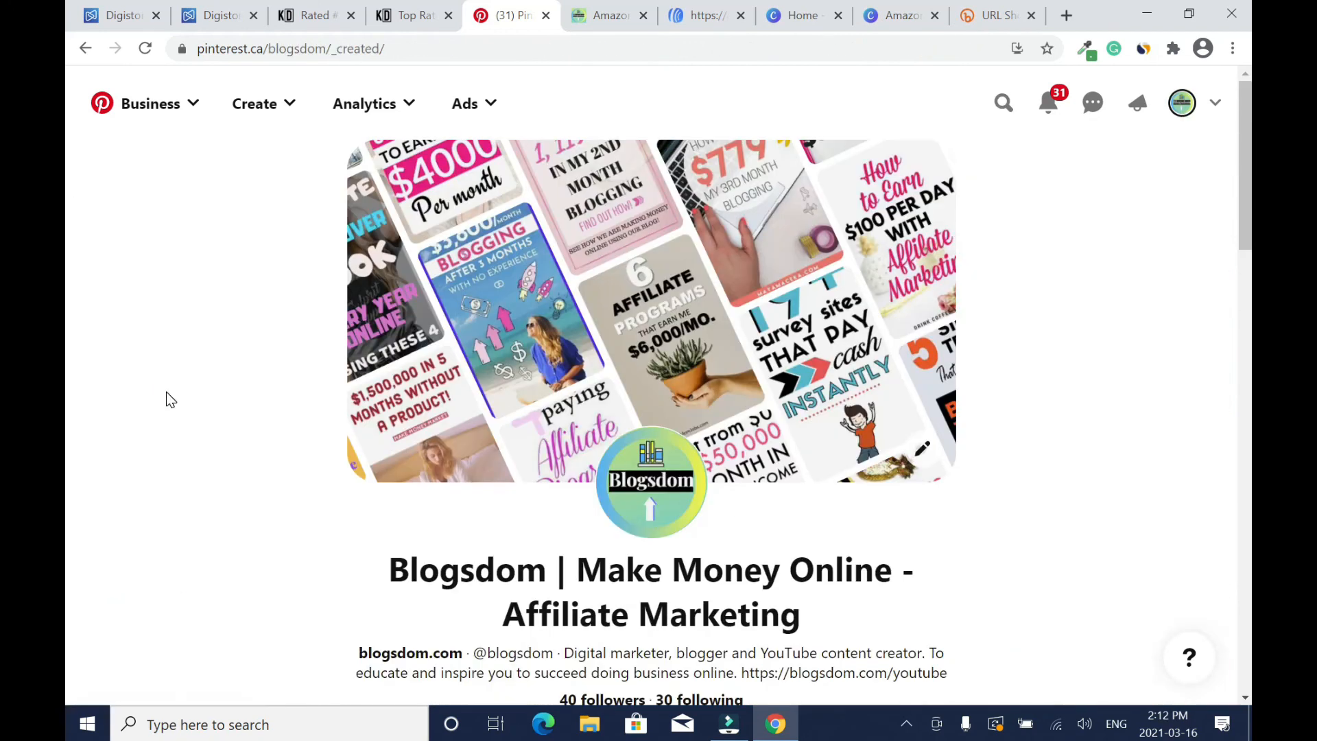
scroll(169, 398, down, 9)
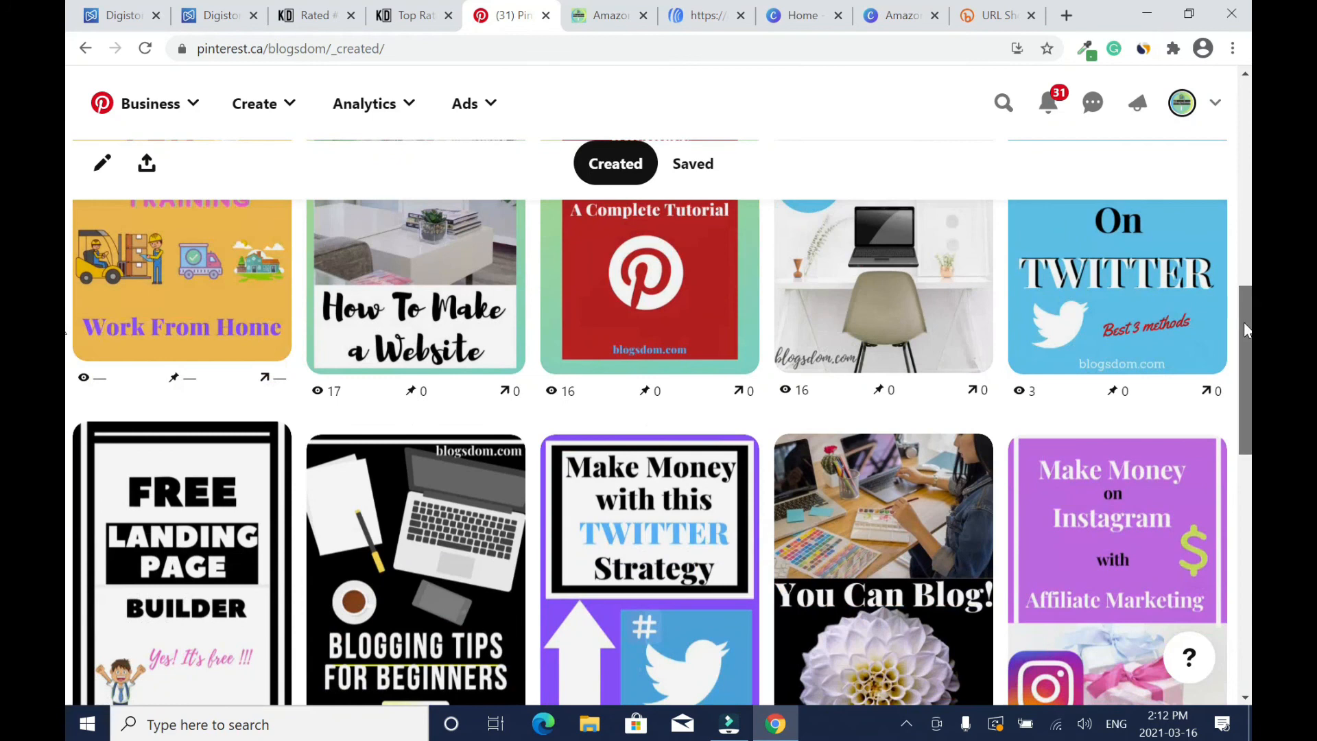
scroll(69, 494, up, 3)
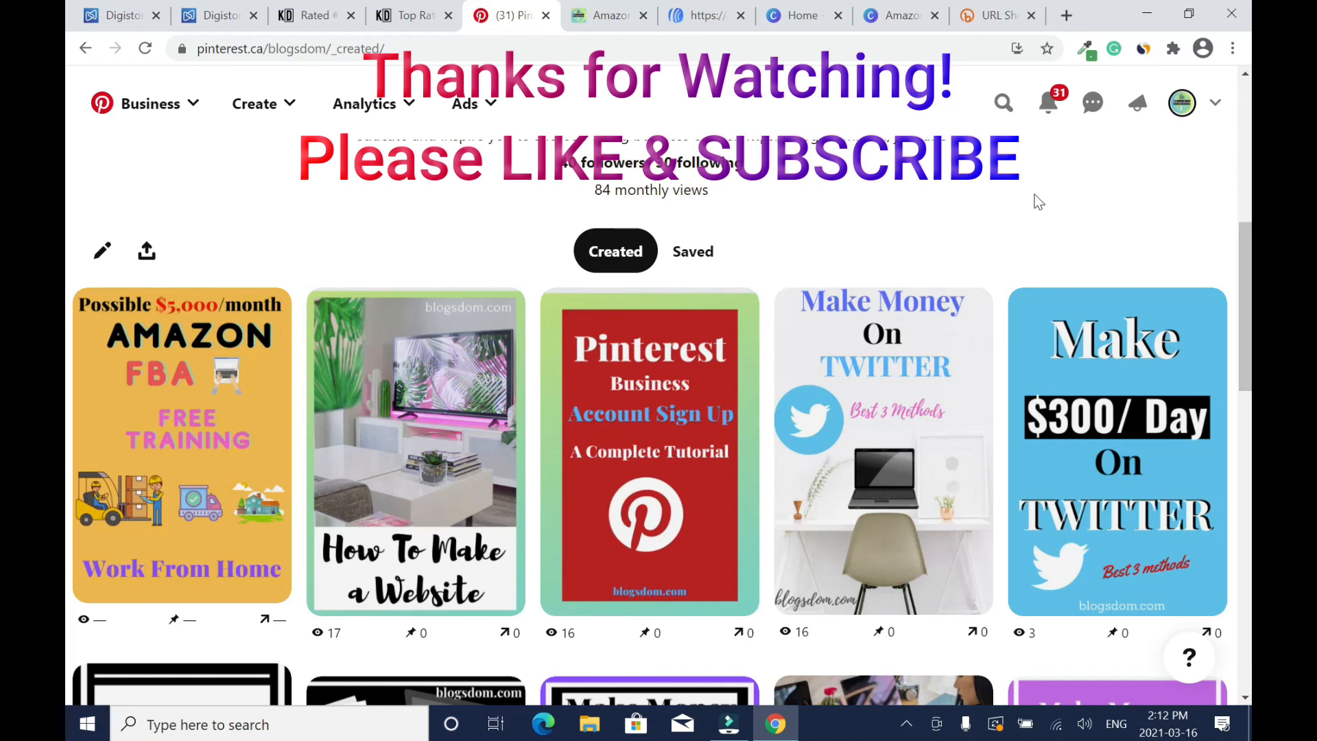
click(901, 733)
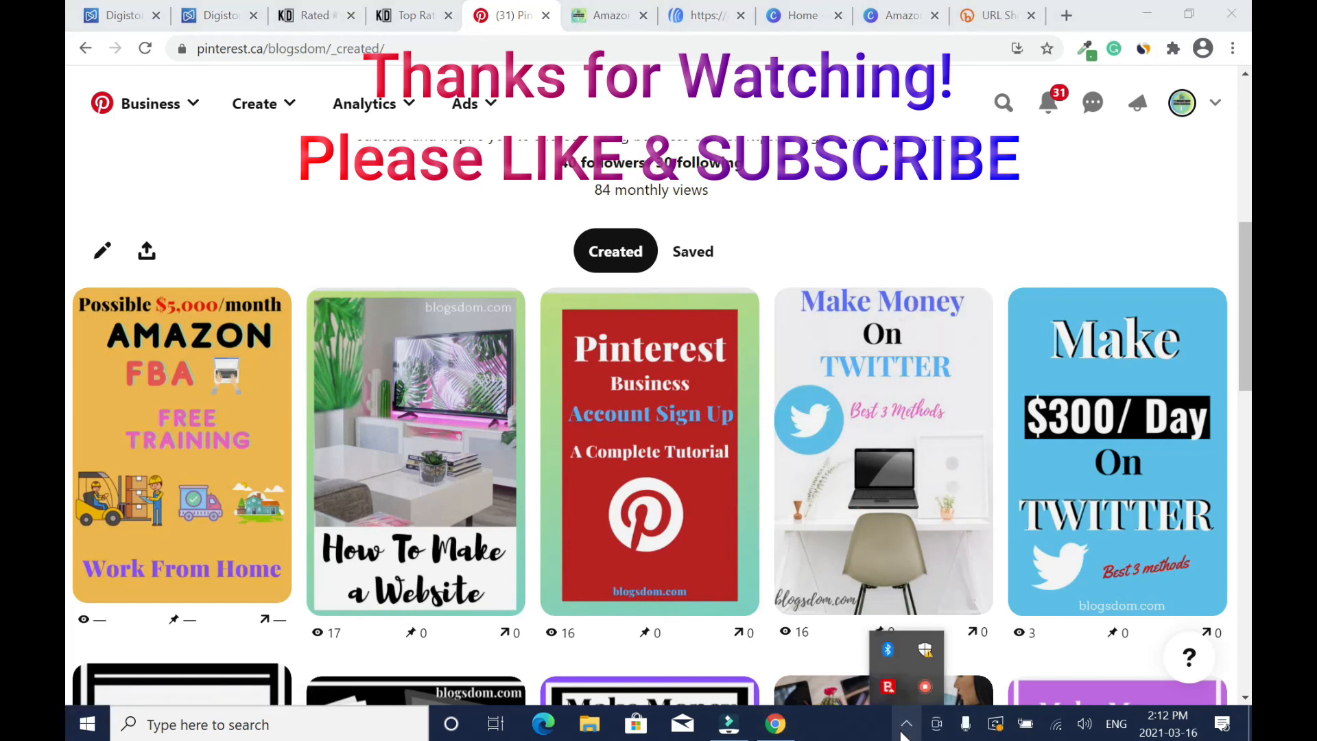
right_click(925, 688)
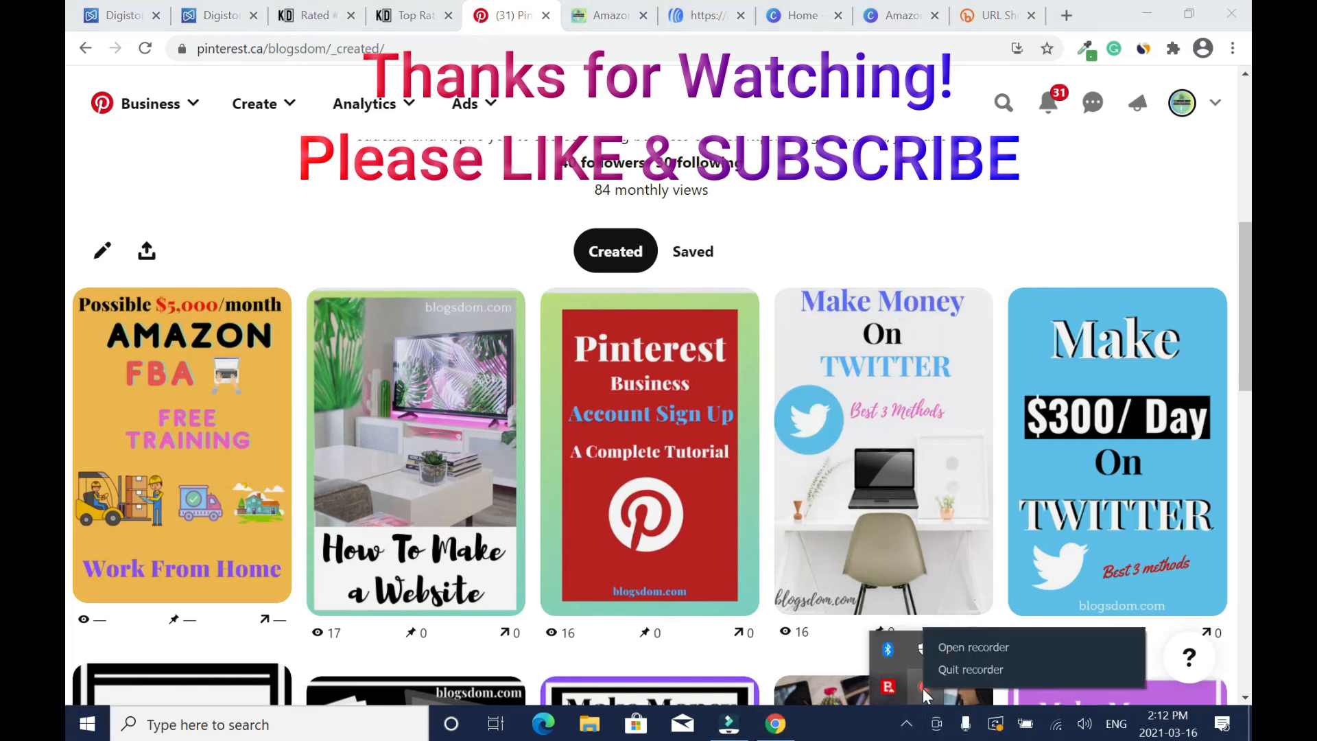